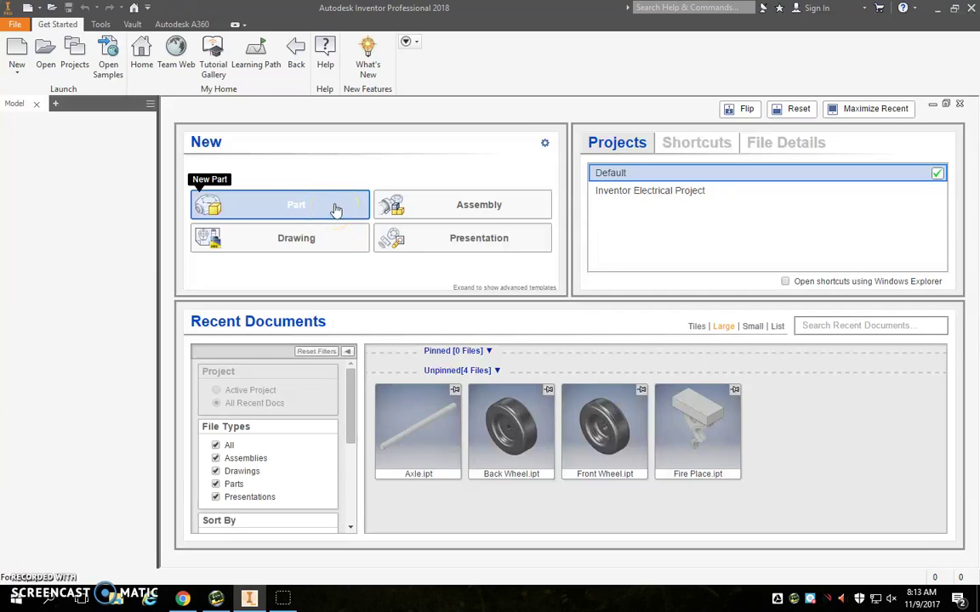
Step: Create a new blank part document, Part4, from the Get Started tab
left_click(298, 158)
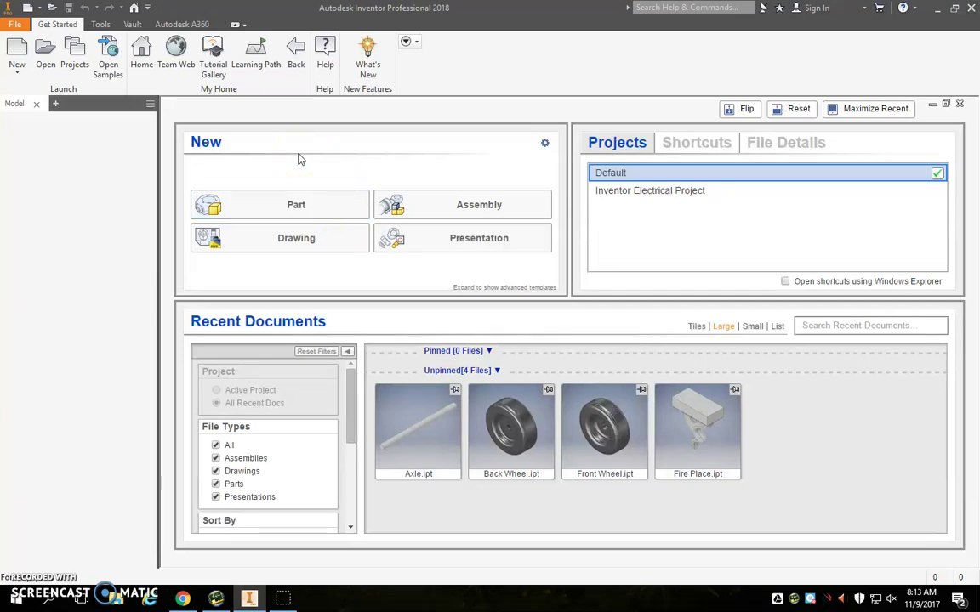
left_click(295, 209)
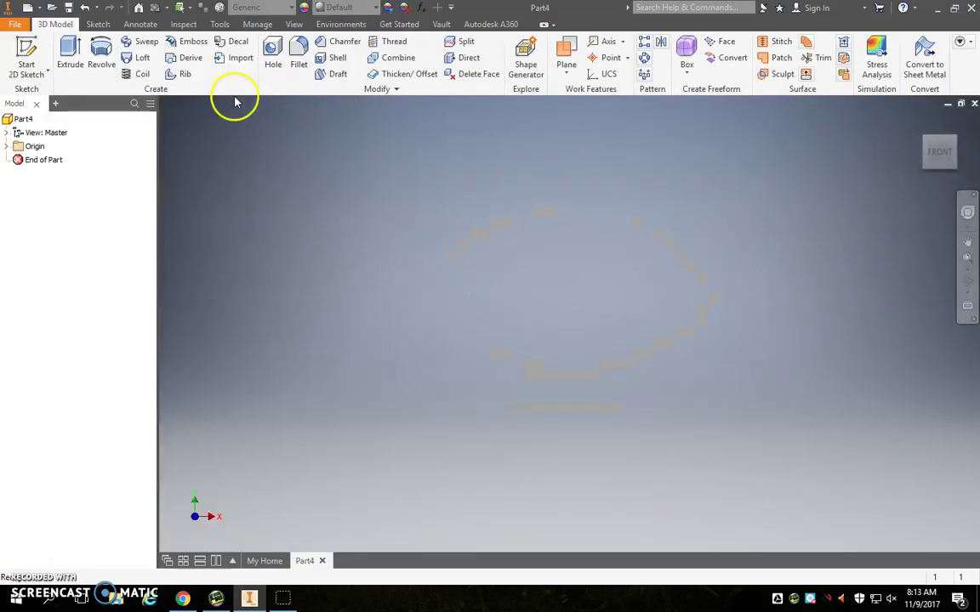
Step: Start a sketch on an origin plane and draw a circle centred on the origin
left_click(26, 58)
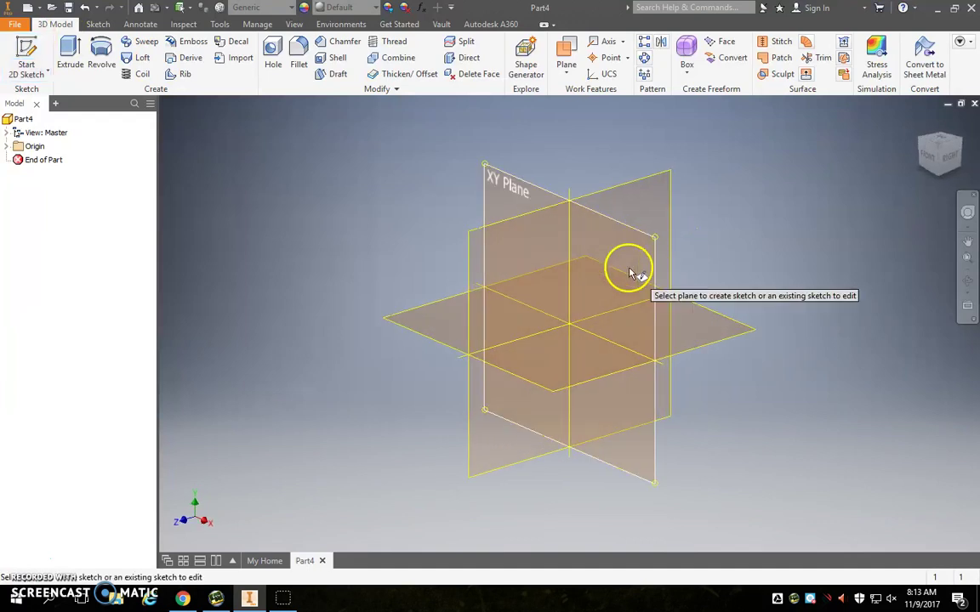
left_click(629, 273)
left_click(101, 48)
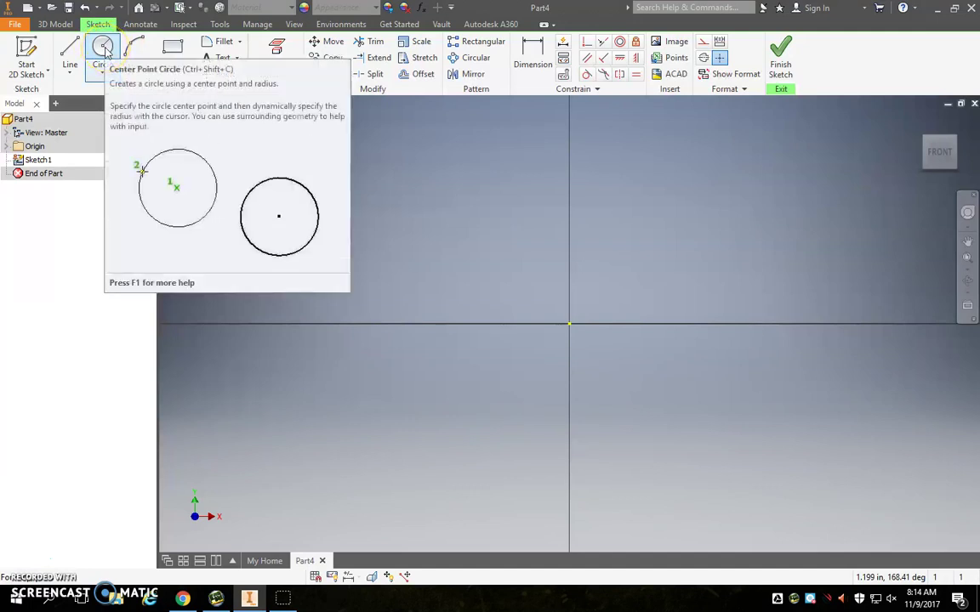
left_click(568, 323)
left_click(540, 291)
key("Escape")
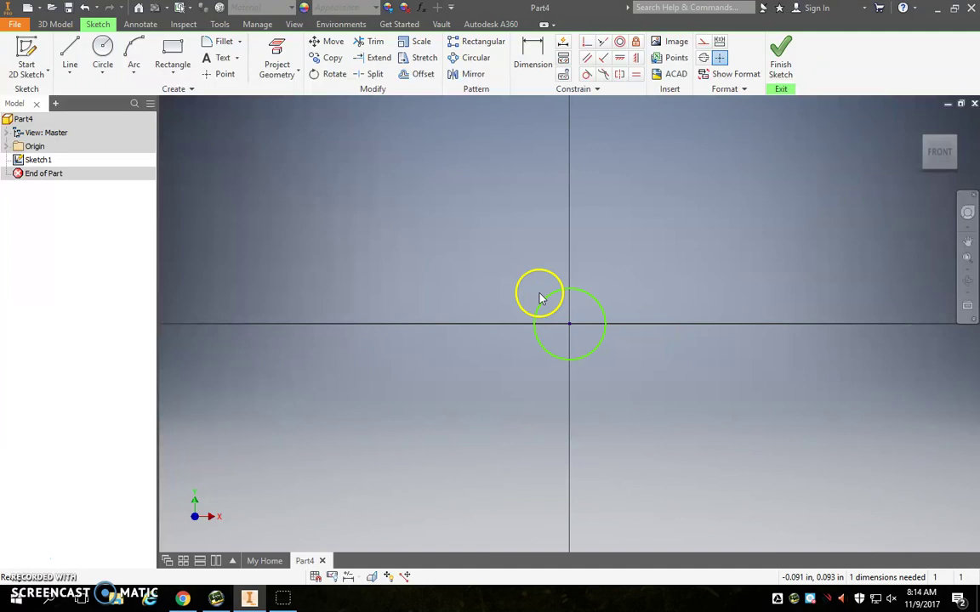
Step: Dimension the circle's diameter to 0.250
left_click(534, 53)
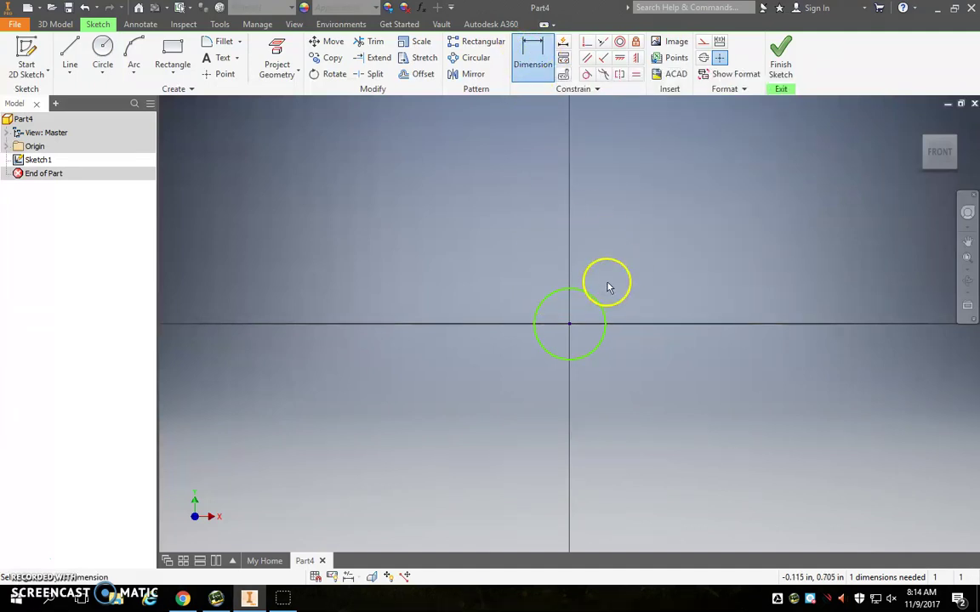
left_click(602, 309)
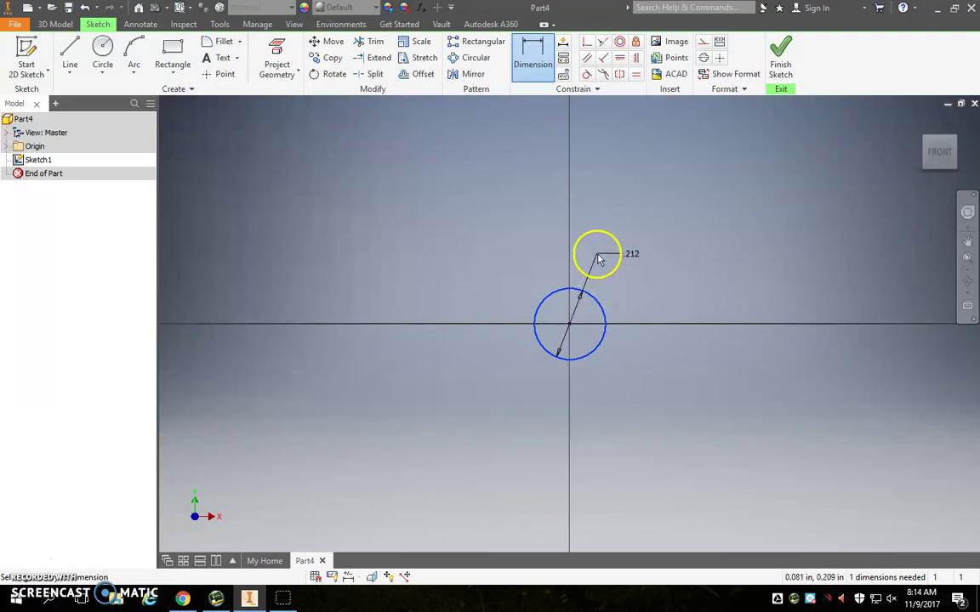
left_click(598, 255)
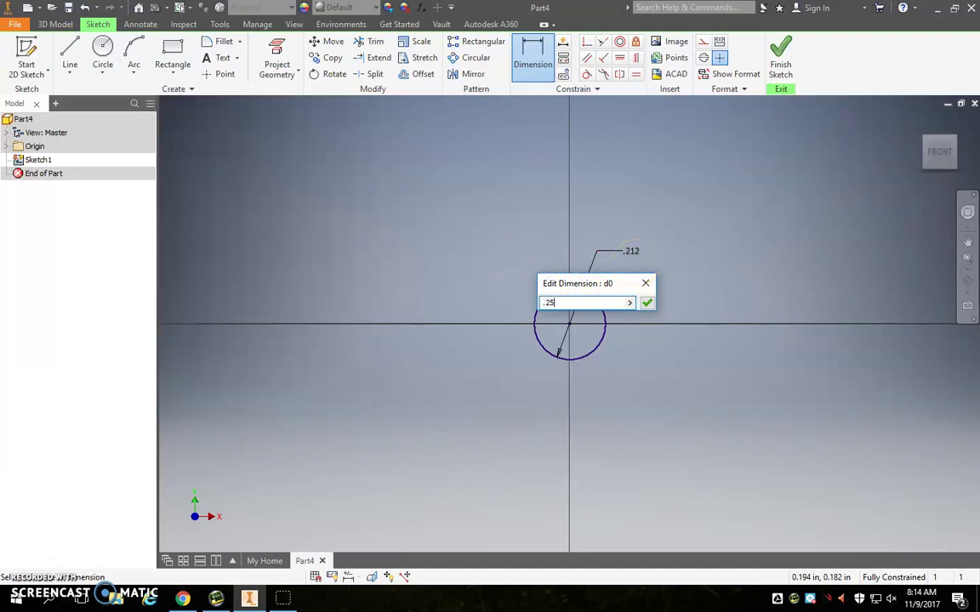
key("Return")
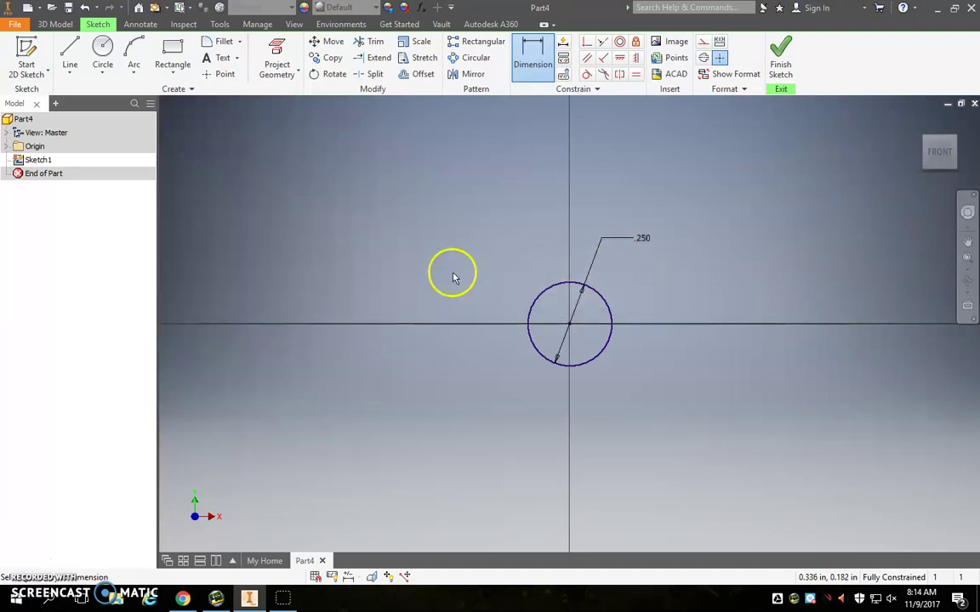
scroll(429, 334, "up", 3)
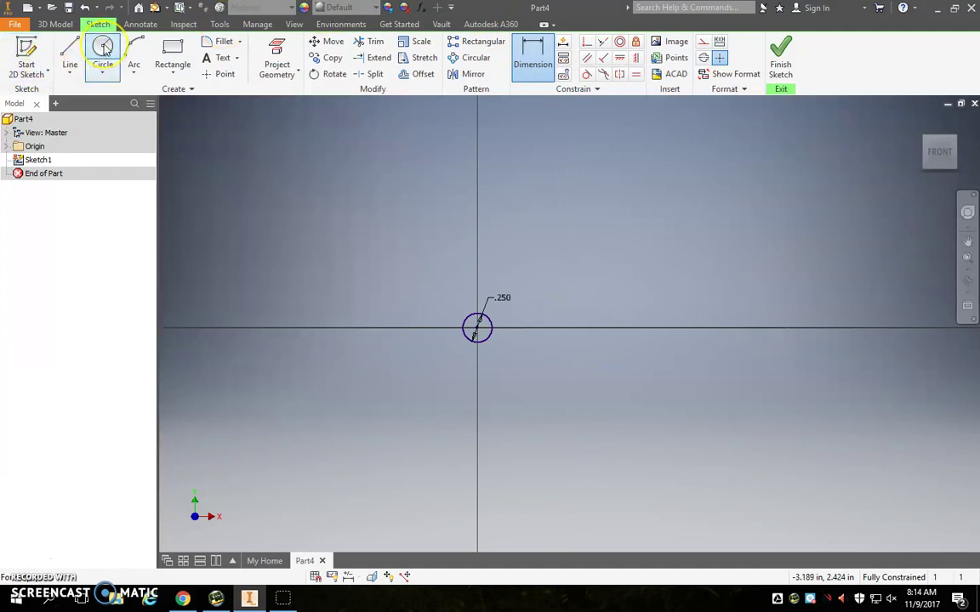
Step: Draw a second, larger circle centred on the origin around the small one
left_click(103, 48)
left_click(478, 343)
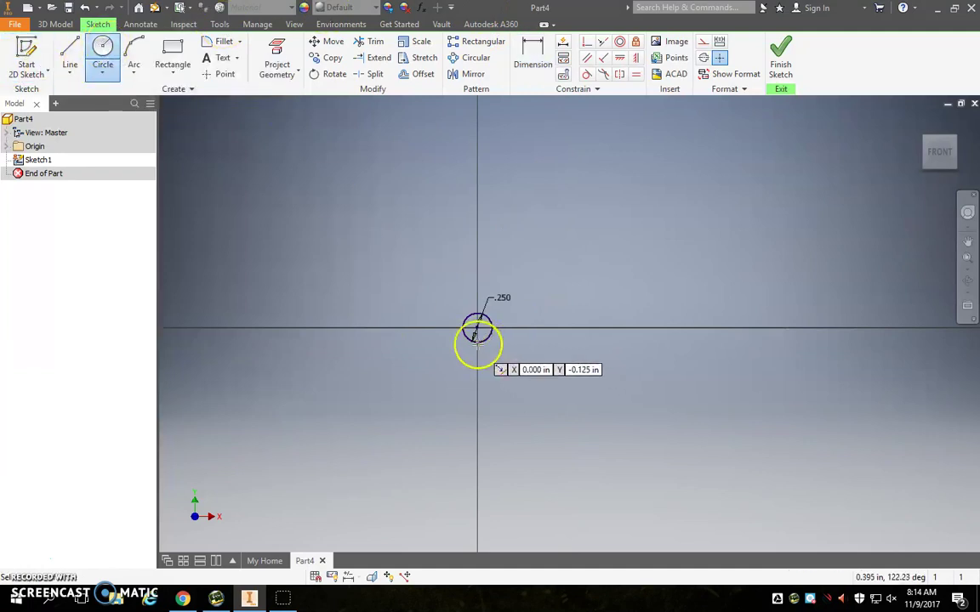
scroll(476, 341, "down", 3)
scroll(502, 294, "down", 3)
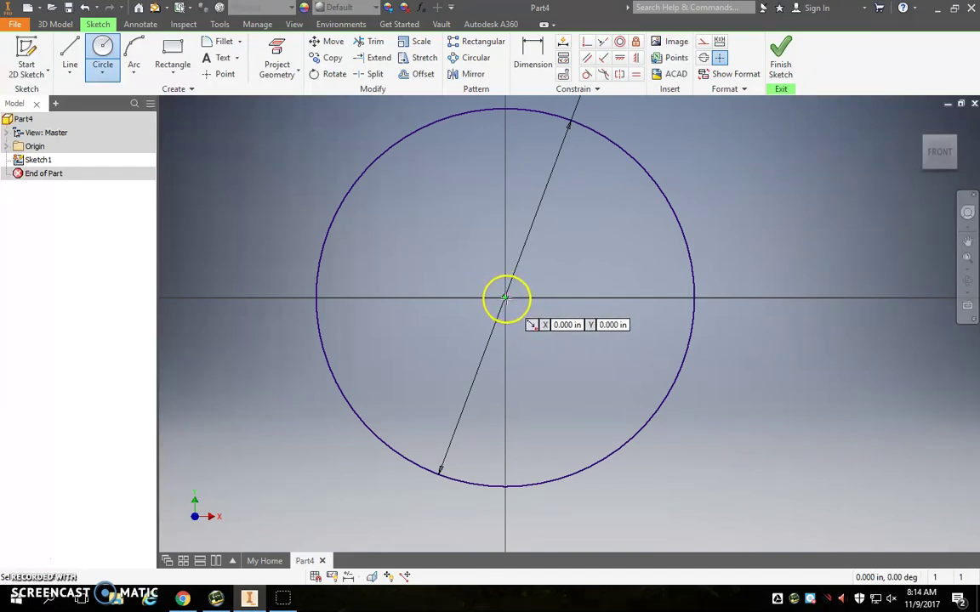
left_click(505, 298)
scroll(551, 328, "up", 5)
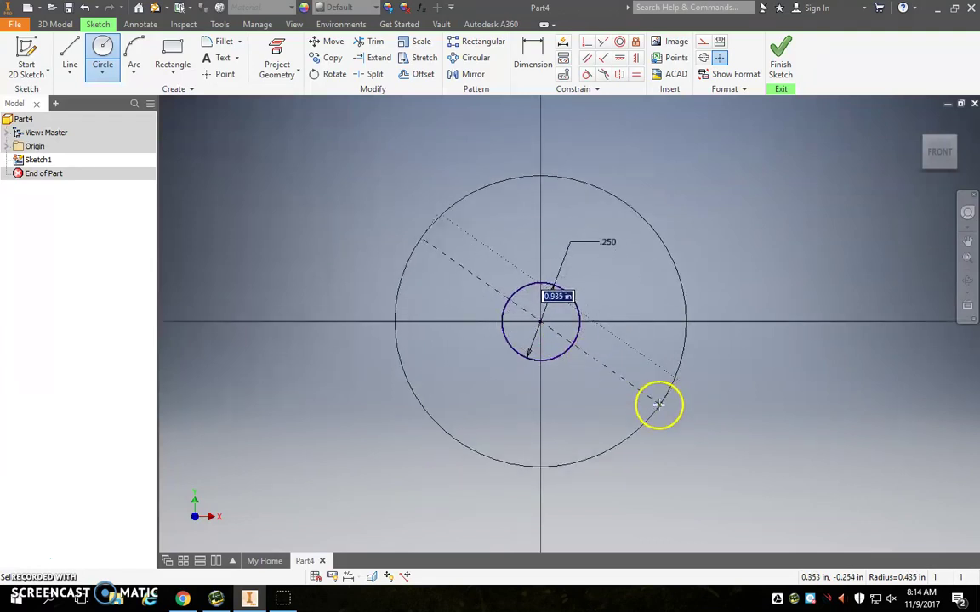
left_click(680, 405)
key("Escape")
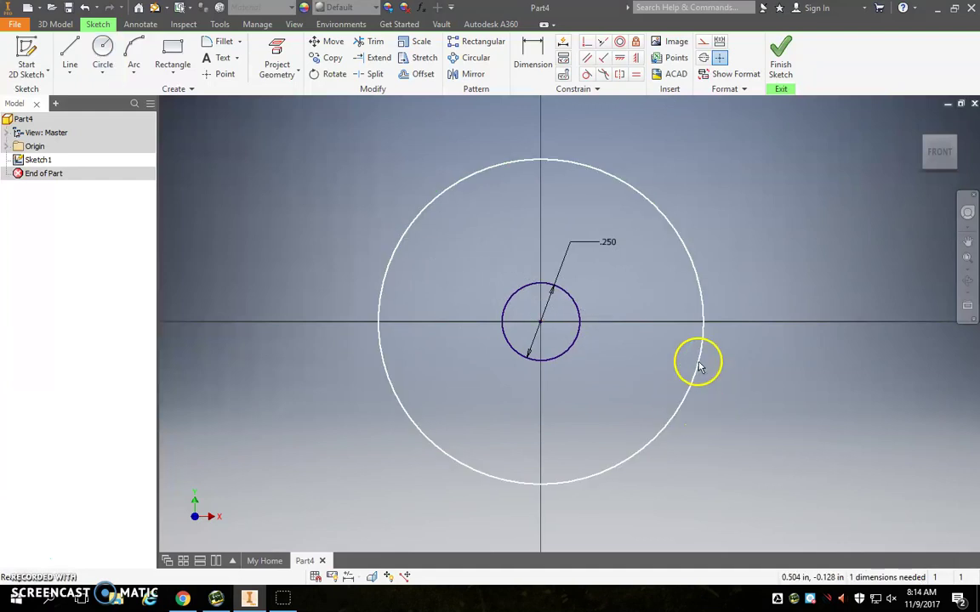
Step: Dimension the outer circle's diameter to 2.250
left_click(532, 51)
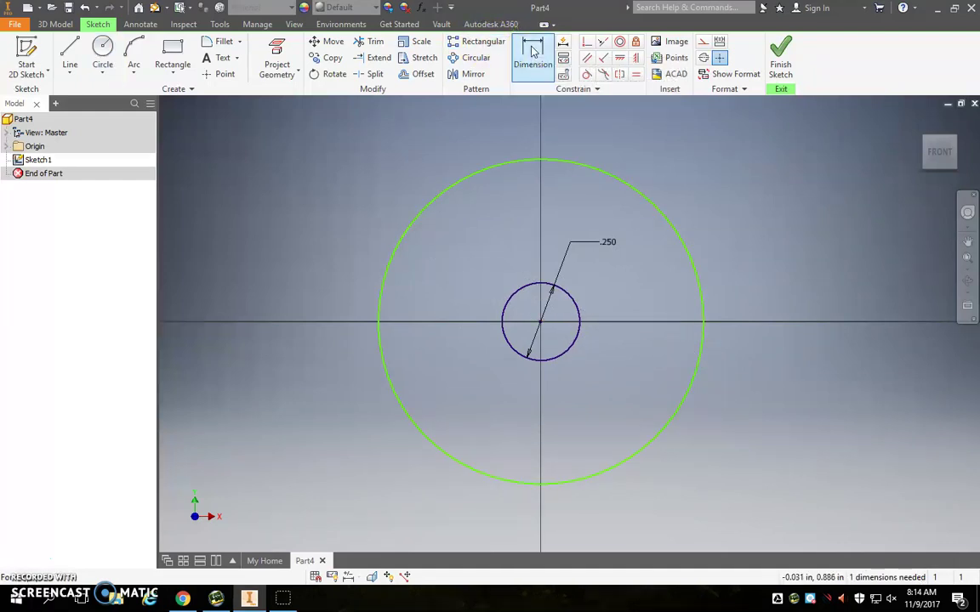
left_click(690, 264)
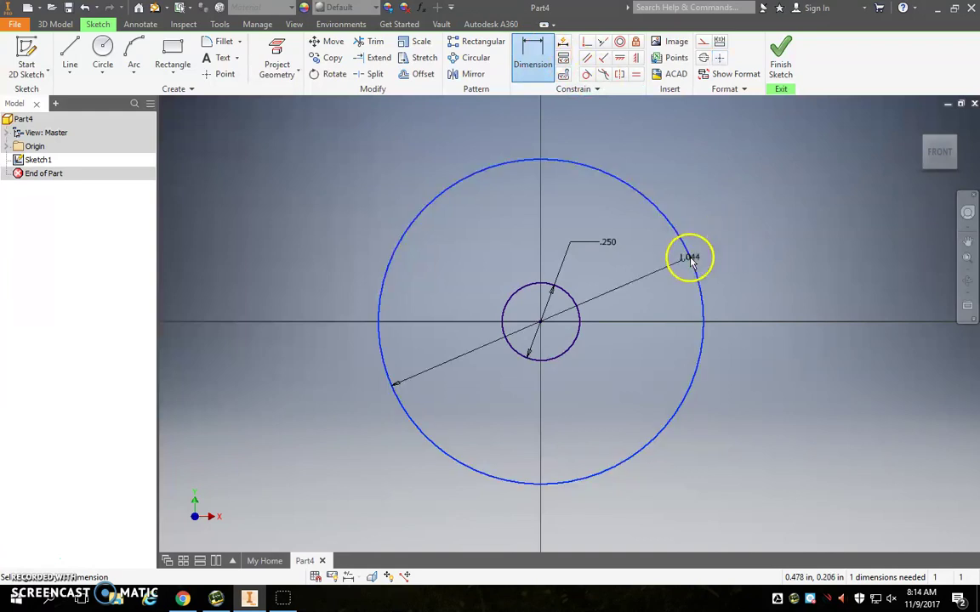
left_click(731, 165)
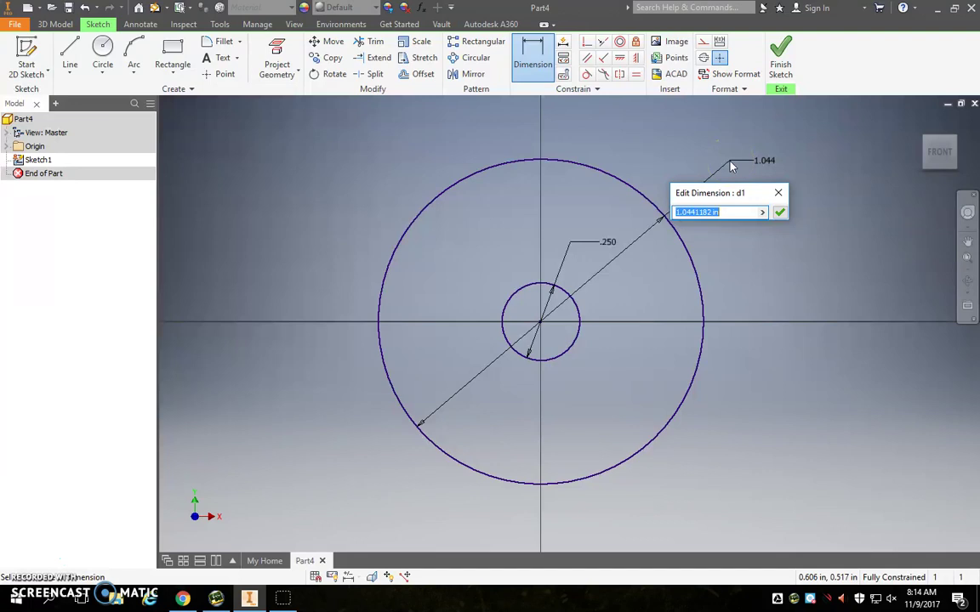
key("Return")
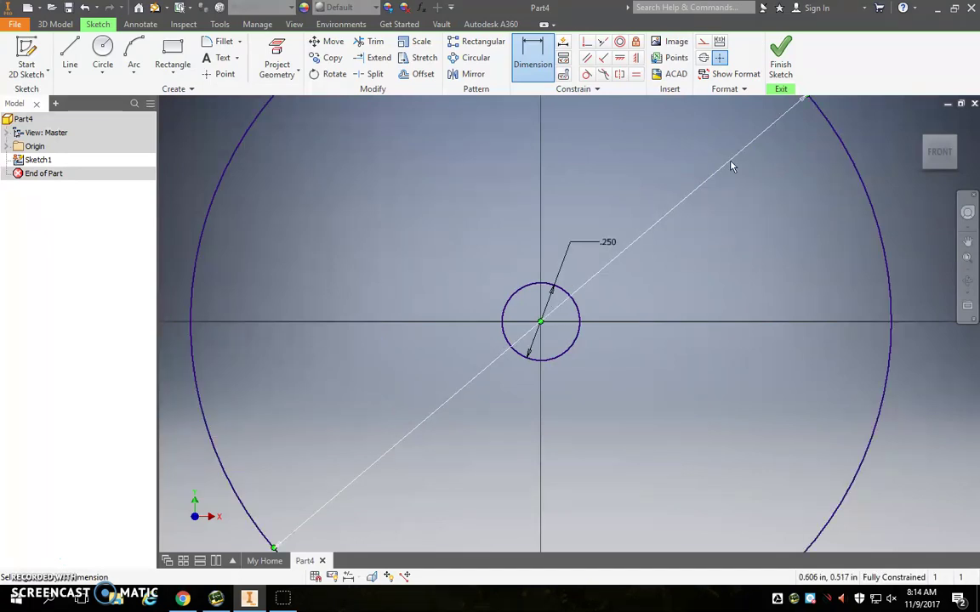
scroll(569, 360, "up", 2)
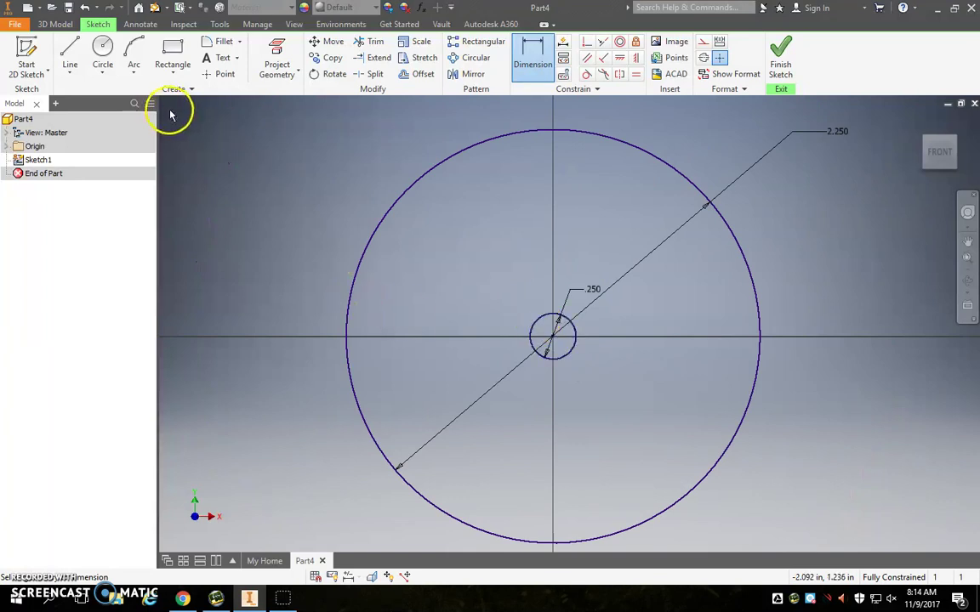
Step: Finish the sketch and extrude the ring profile 0.75 in into a disc with a centre hole
left_click(781, 57)
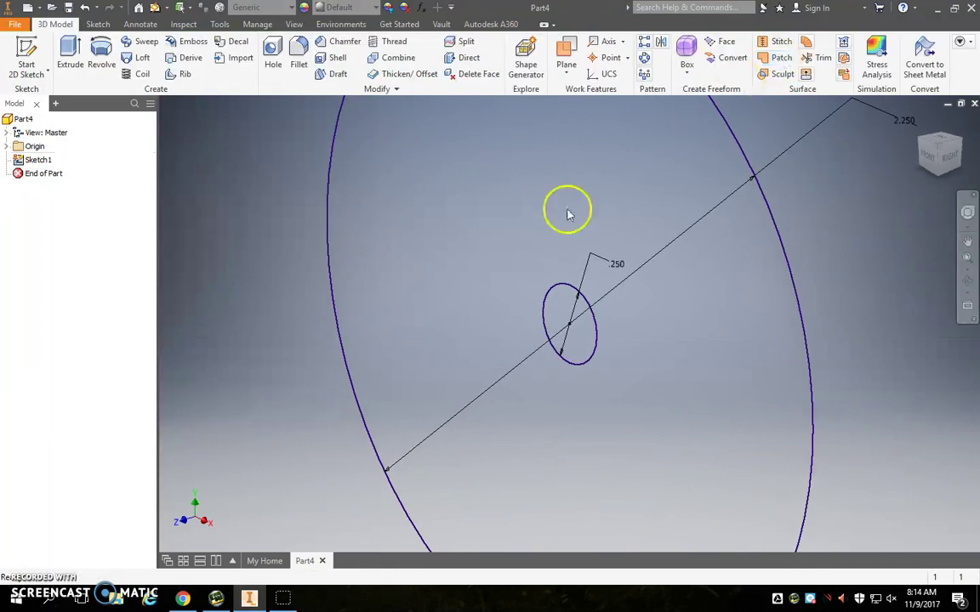
scroll(257, 215, "down", 3)
scroll(595, 508, "down", 2)
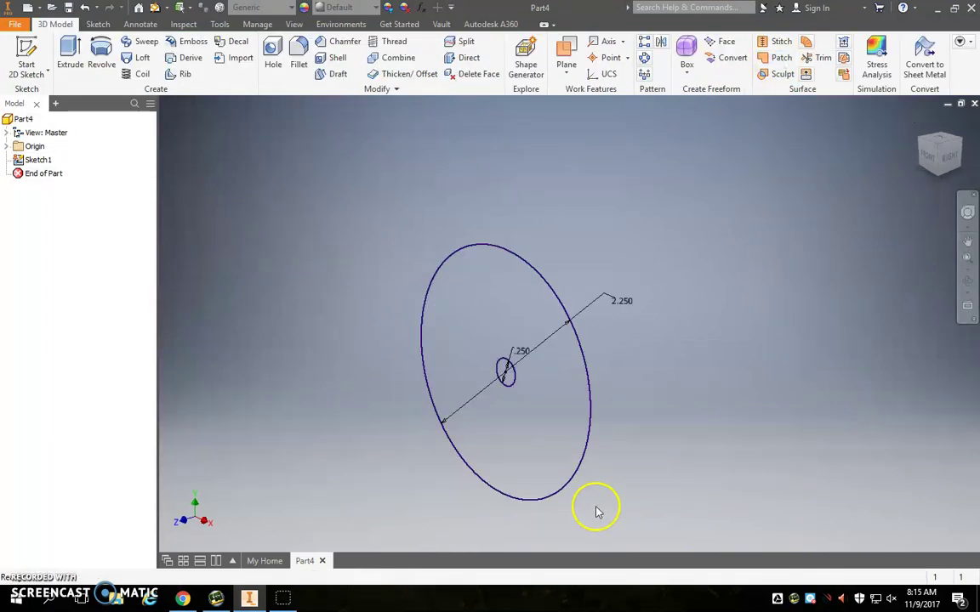
left_click(75, 53)
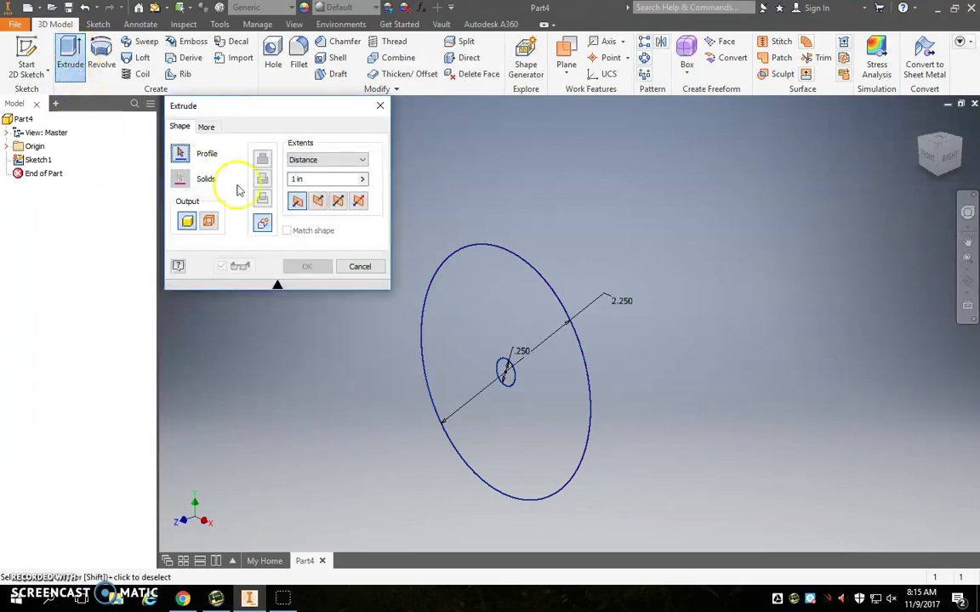
left_click(319, 180)
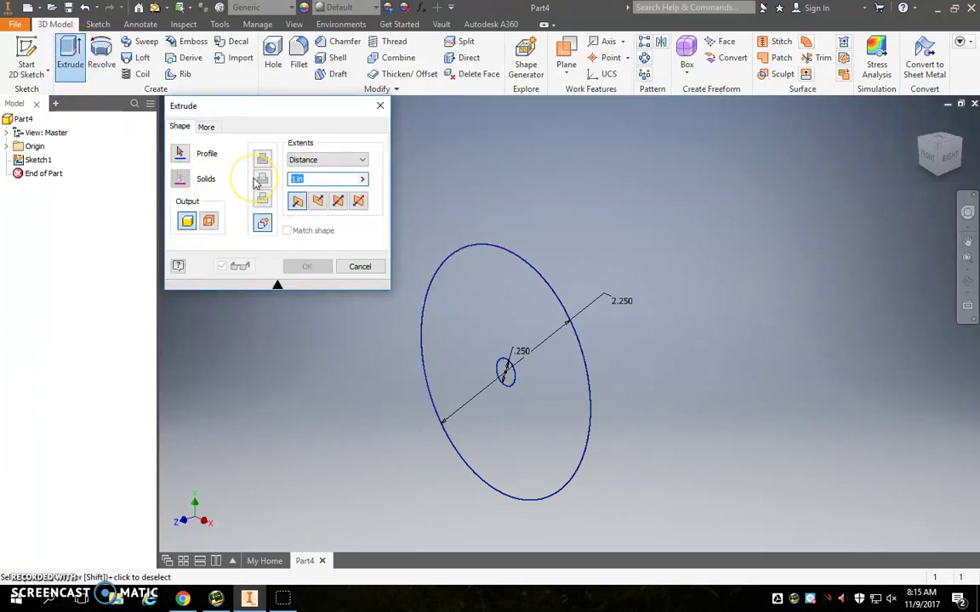
type(".75")
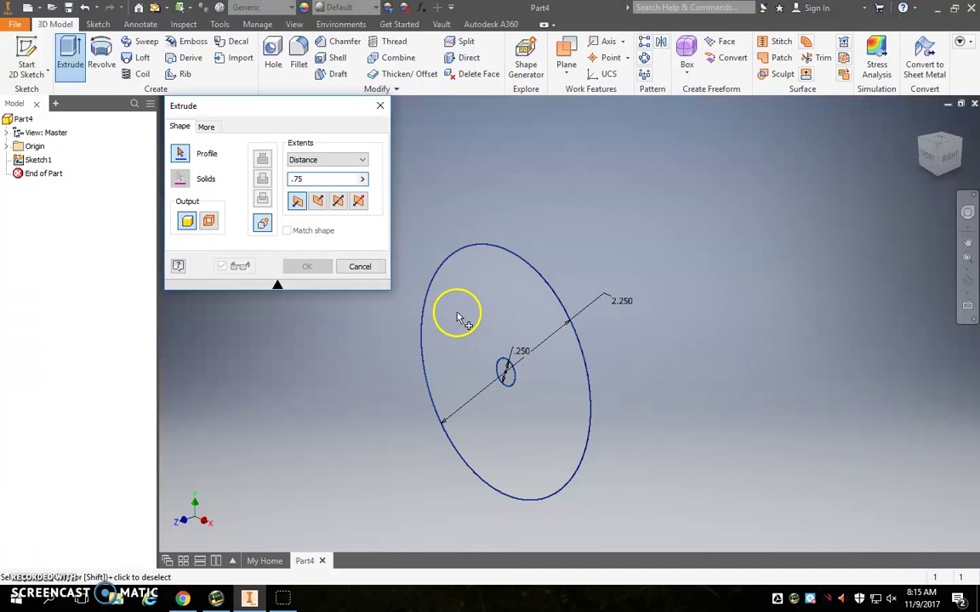
left_click(475, 287)
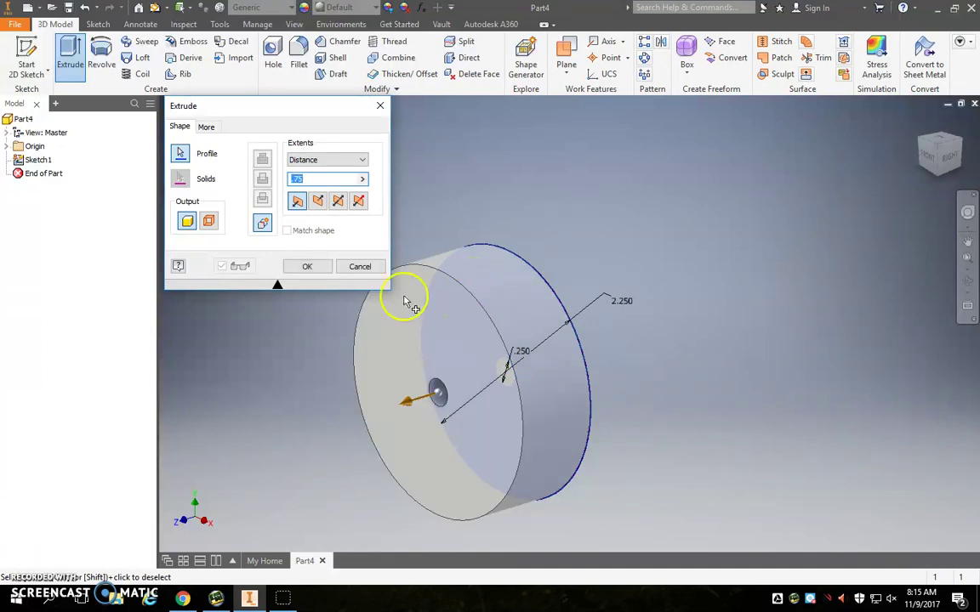
left_click(307, 267)
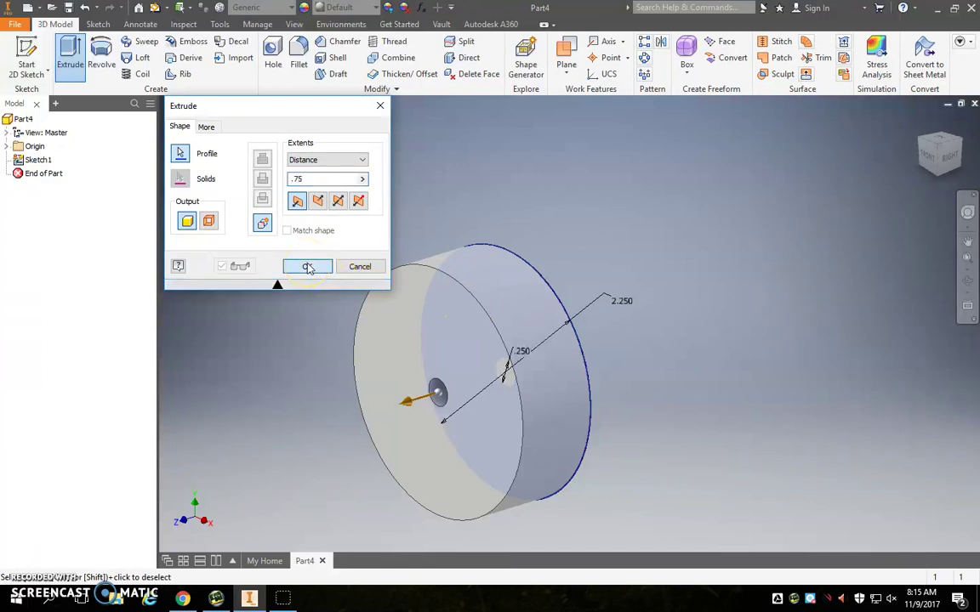
left_click(307, 267)
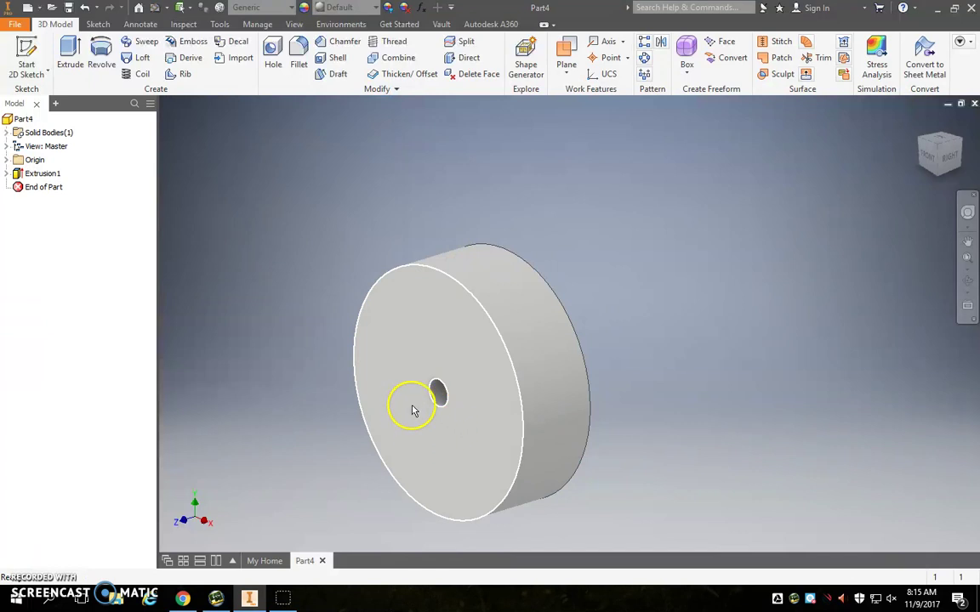
Step: Start a sketch on the disc's front face and draw a circle centred on the origin
left_click(26, 49)
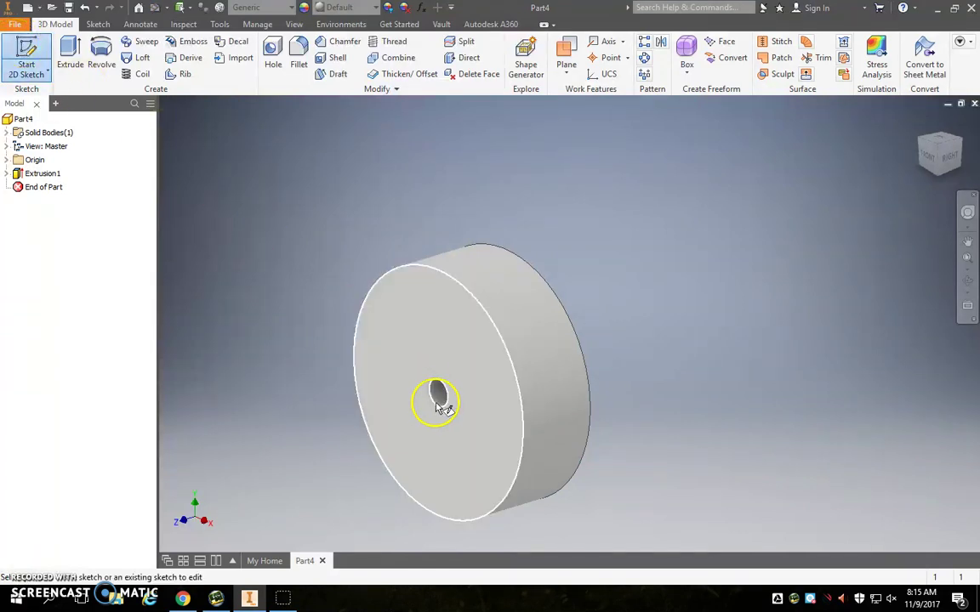
left_click(451, 462)
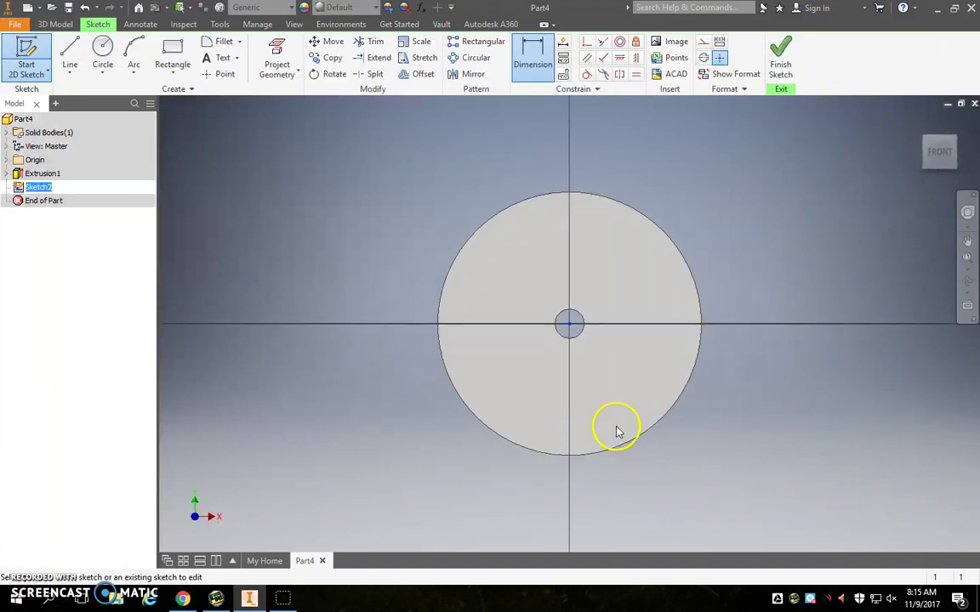
left_click(108, 51)
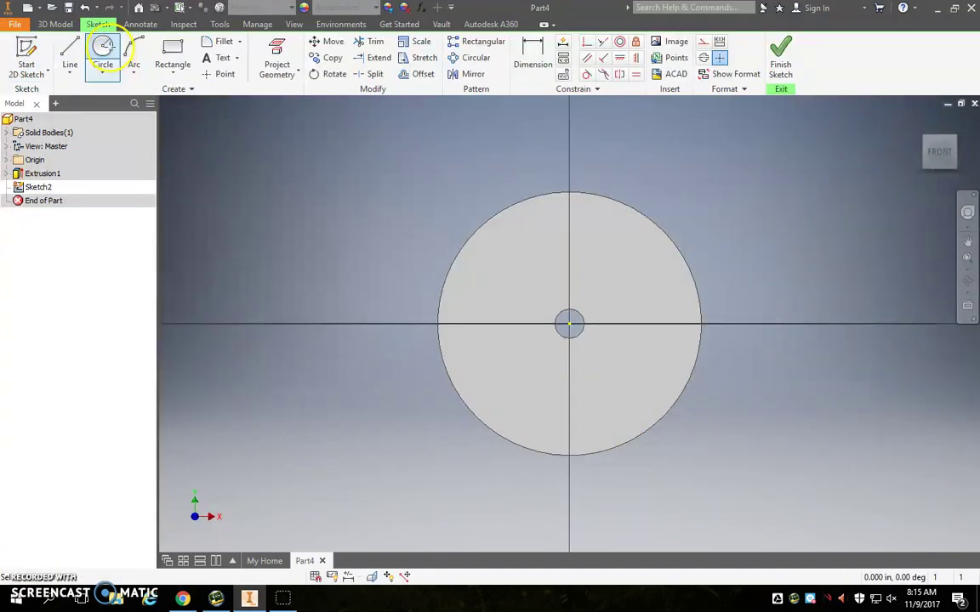
left_click(569, 323)
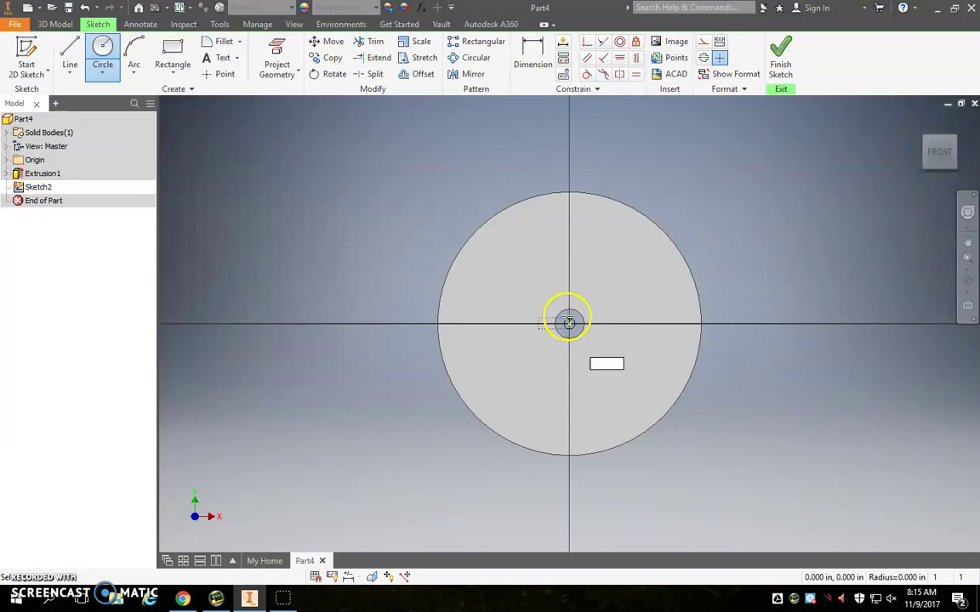
left_click(540, 252)
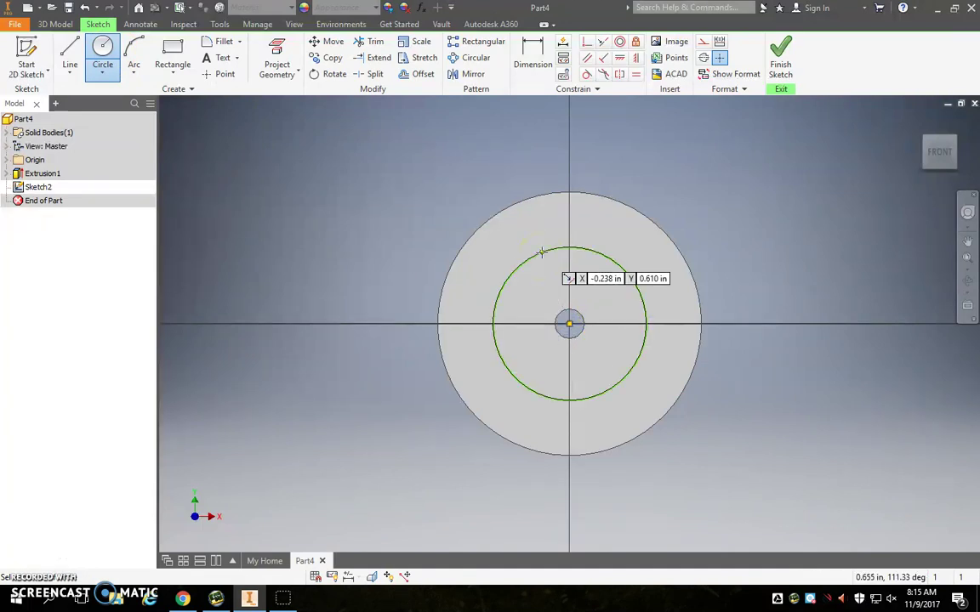
Step: Dimension the new circle to a 1.25 diameter and finish the sketch
left_click(532, 58)
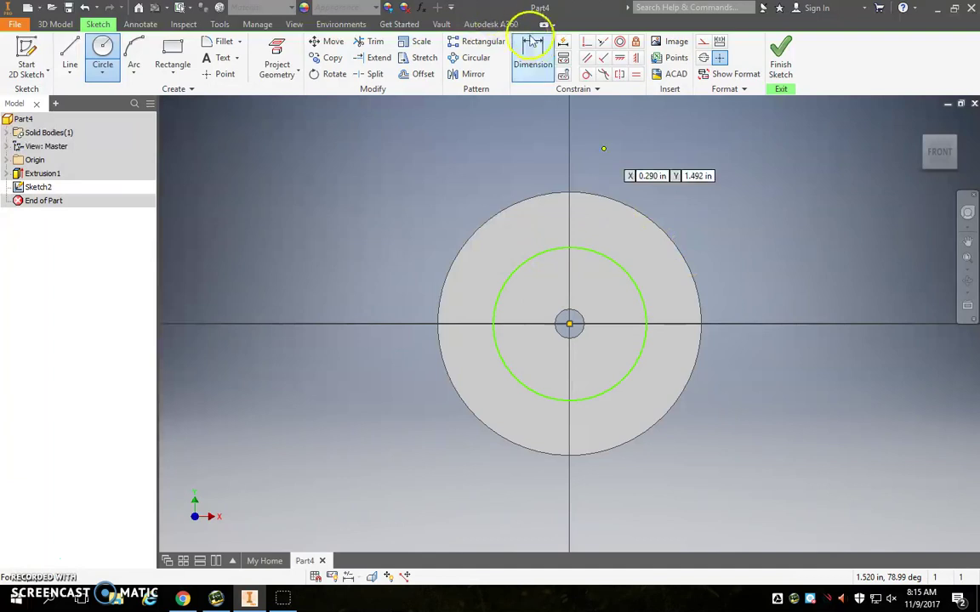
left_click(632, 281)
left_click(688, 202)
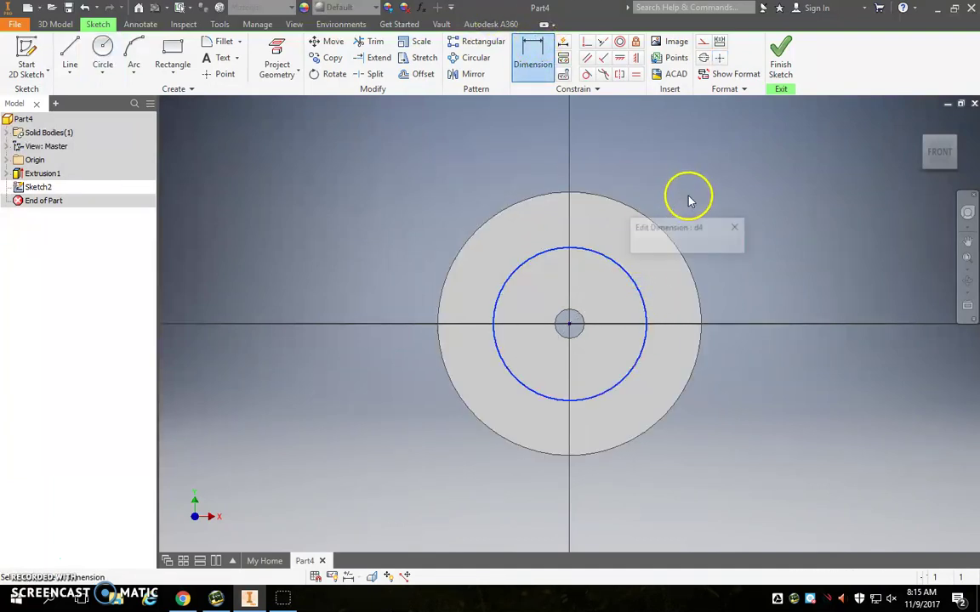
type("1.25")
key("Return")
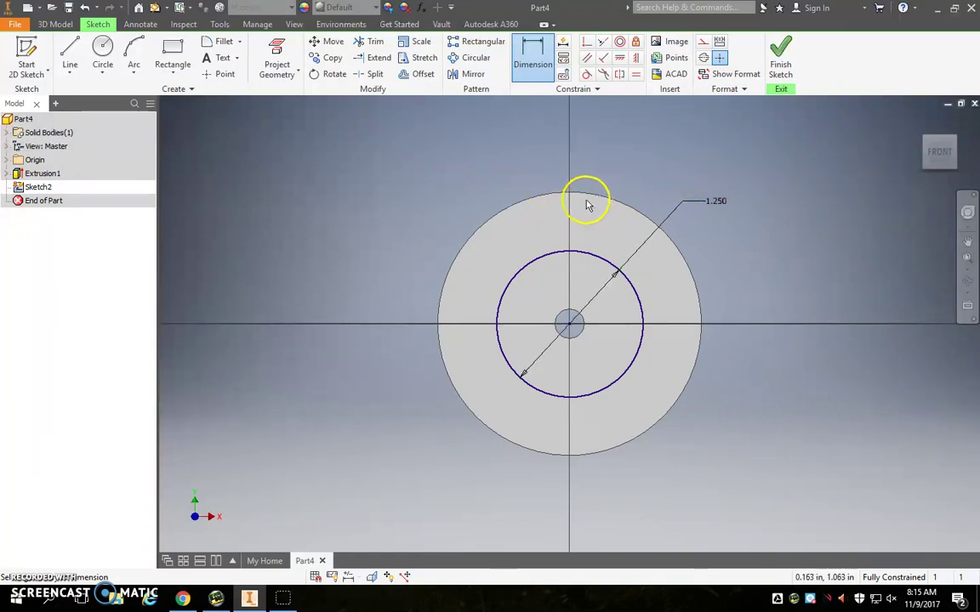
left_click(780, 62)
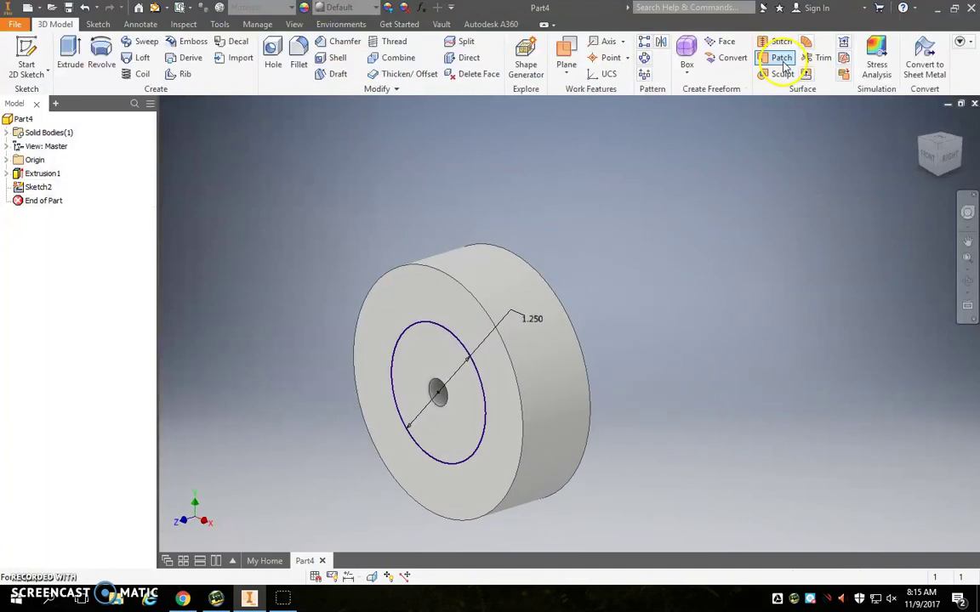
Step: Extrude-cut the 1.250 circle 0.25 deep into the front face as a recess
left_click(81, 59)
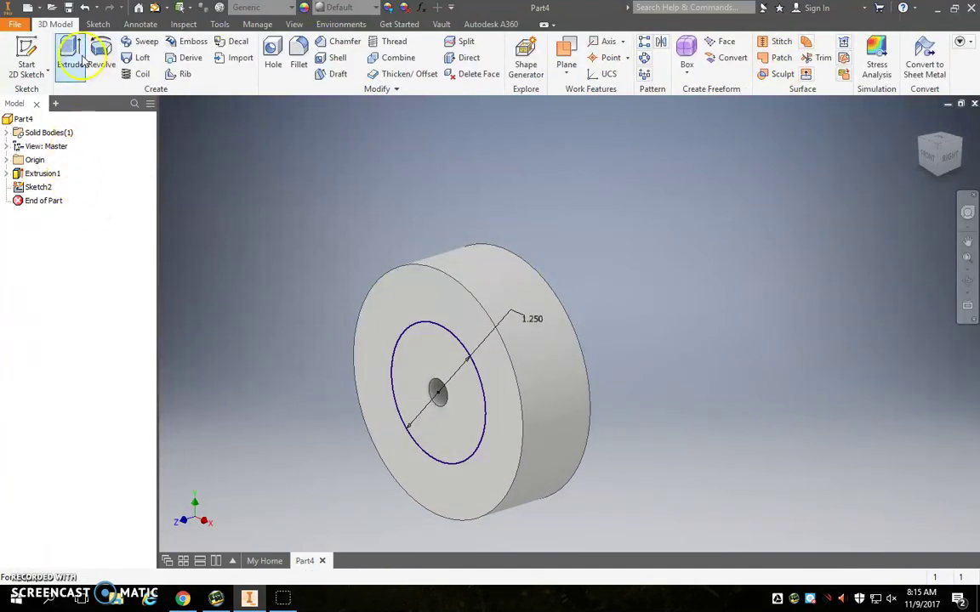
left_click(81, 60)
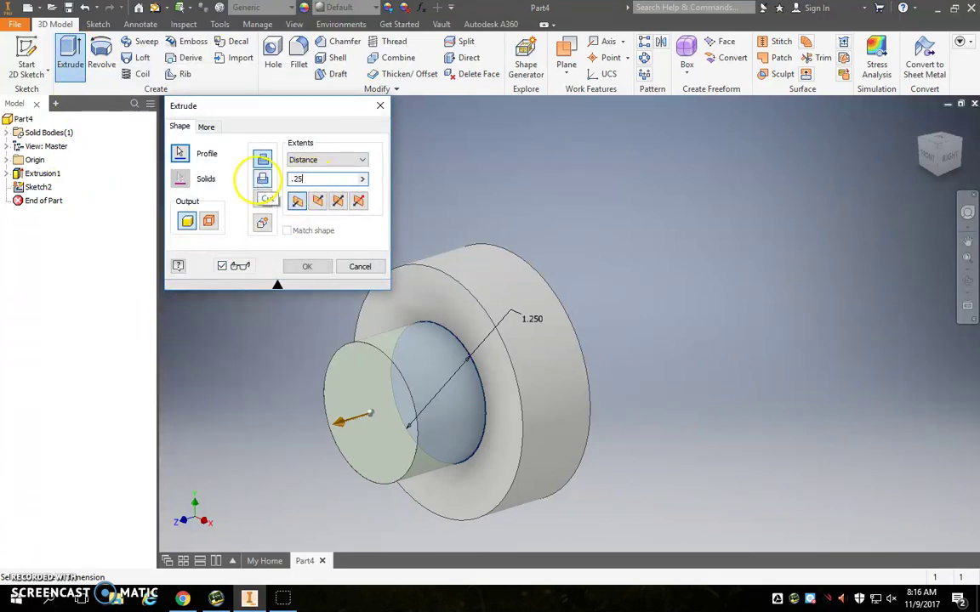
type(".25")
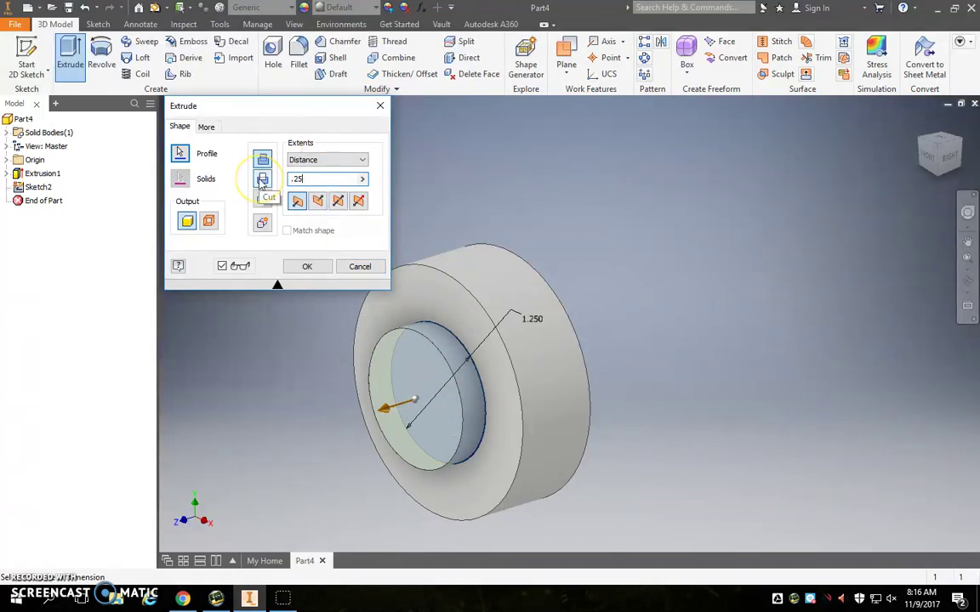
left_click(261, 181)
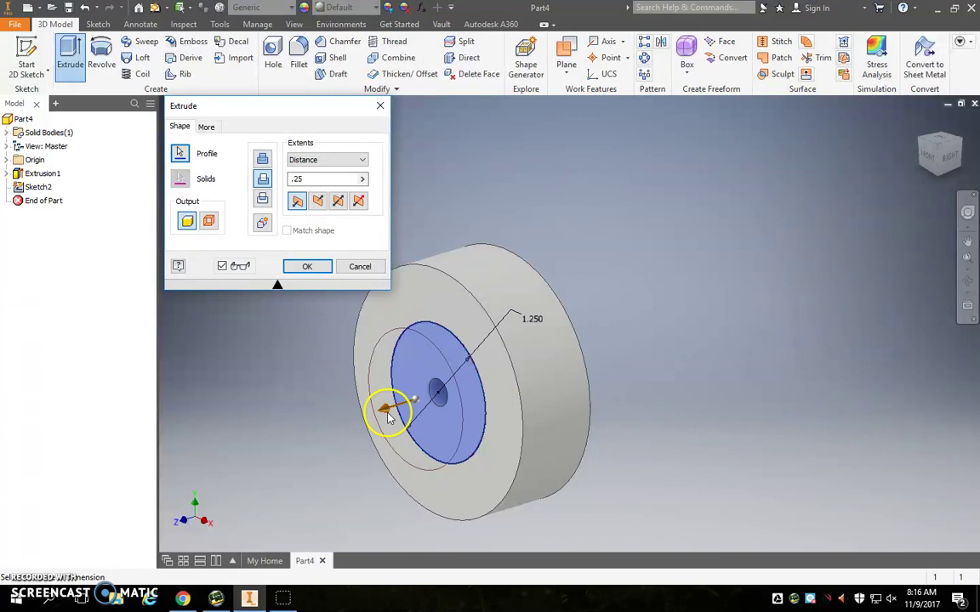
left_click(319, 202)
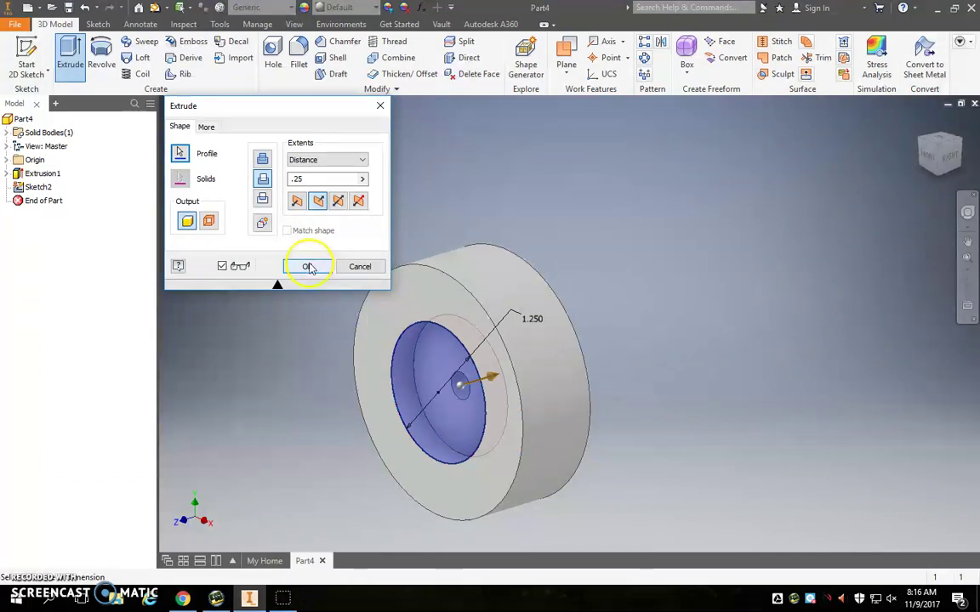
left_click(309, 267)
Step: Fillet both outer rim edges and both recess edges at 0.125 in radius
left_click(320, 267)
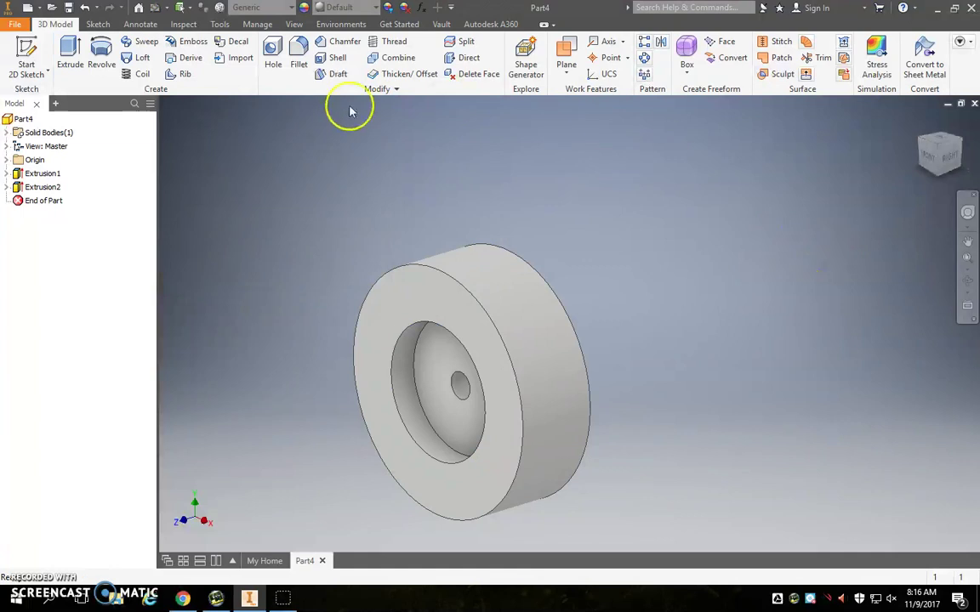
left_click(298, 55)
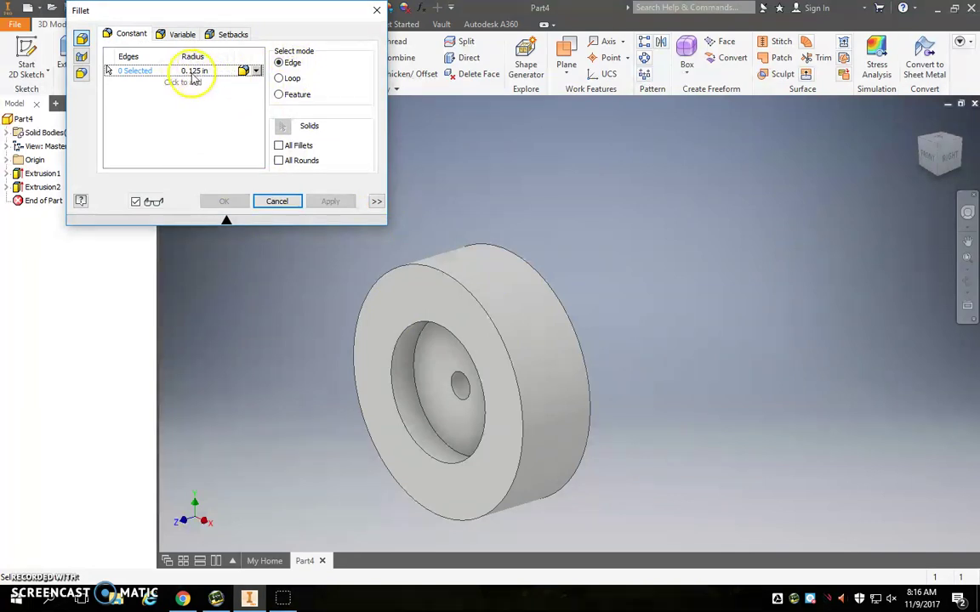
left_click(520, 299)
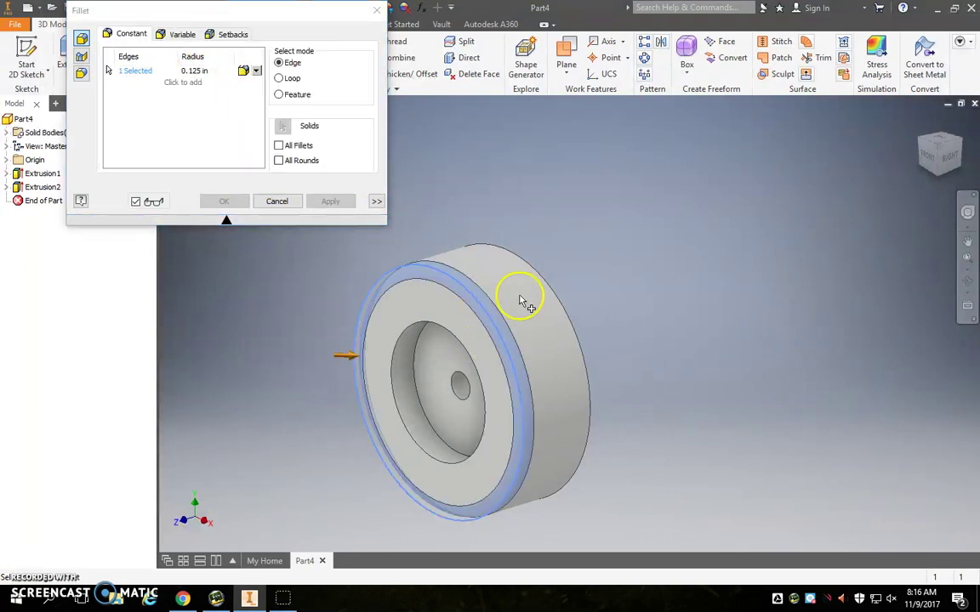
left_click(560, 295)
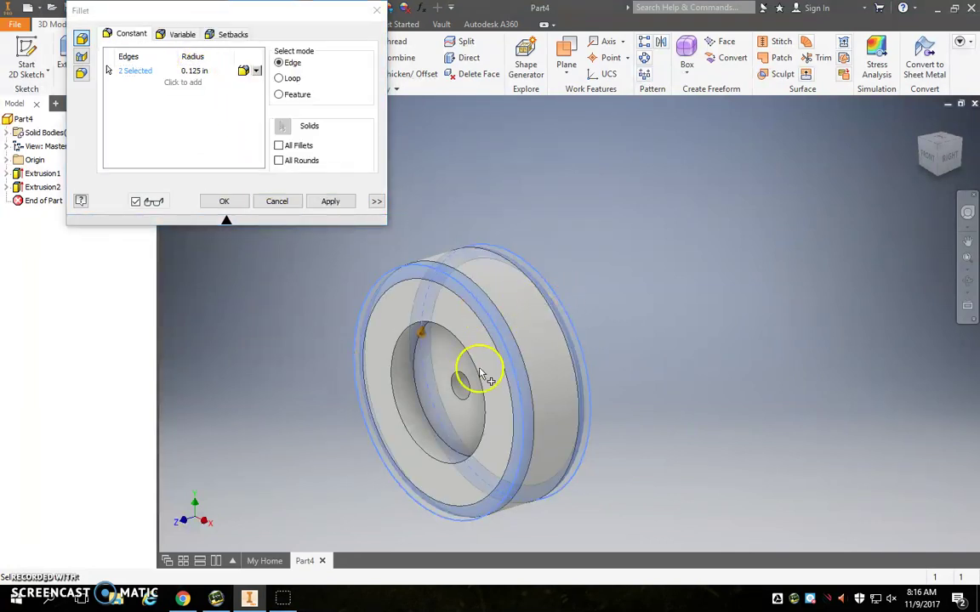
left_click(486, 421)
left_click(426, 414)
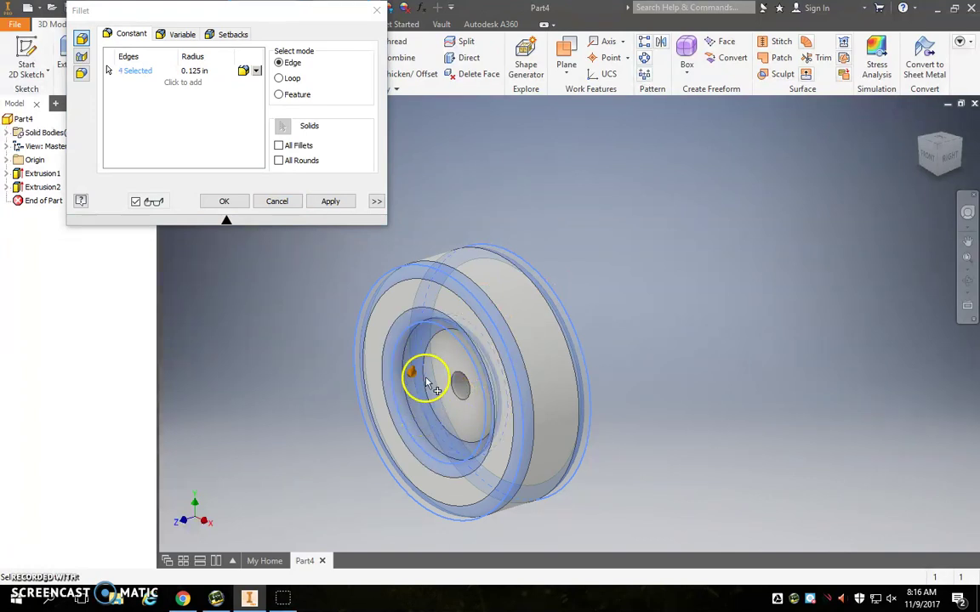
left_click(314, 203)
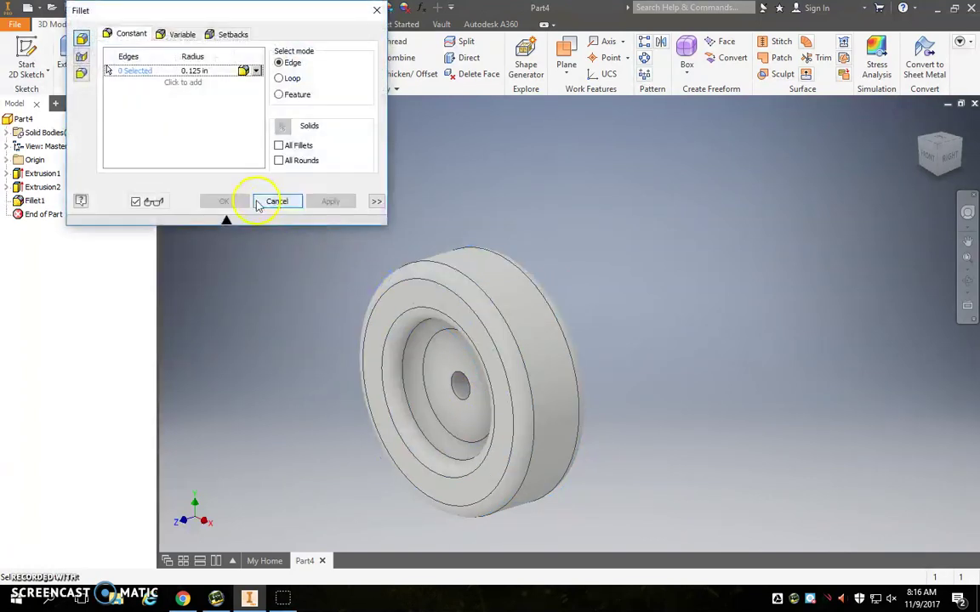
Step: Apply a Machined metal appearance to the wheel and orbit to view it
left_click(376, 13)
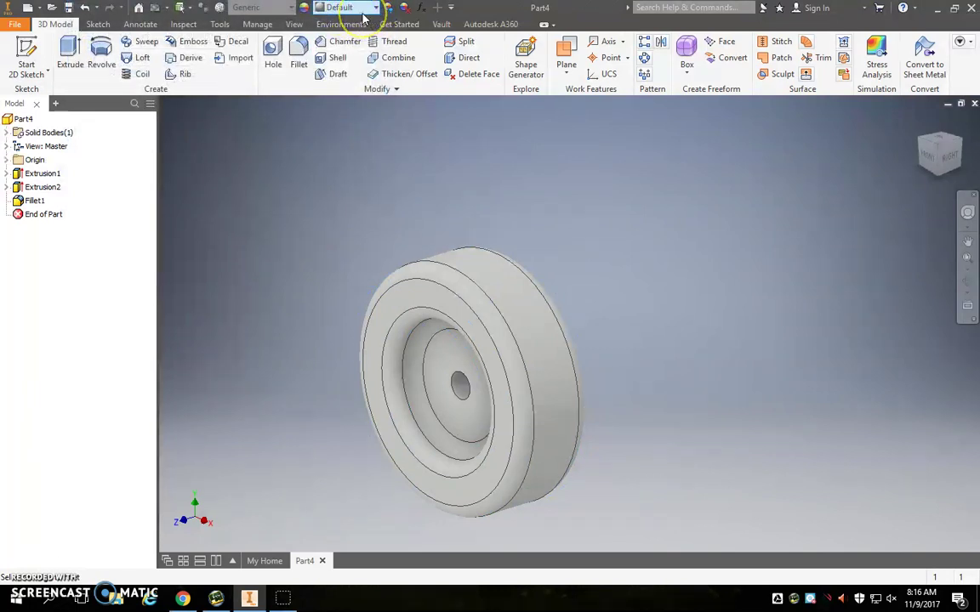
left_click(344, 8)
scroll(384, 183, "down", 6)
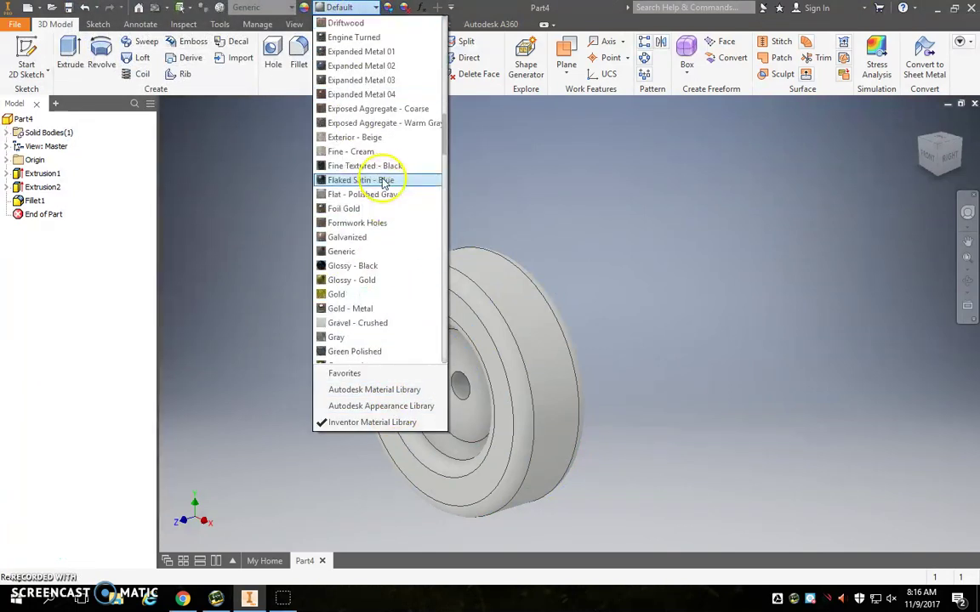
scroll(385, 200, "down", 5)
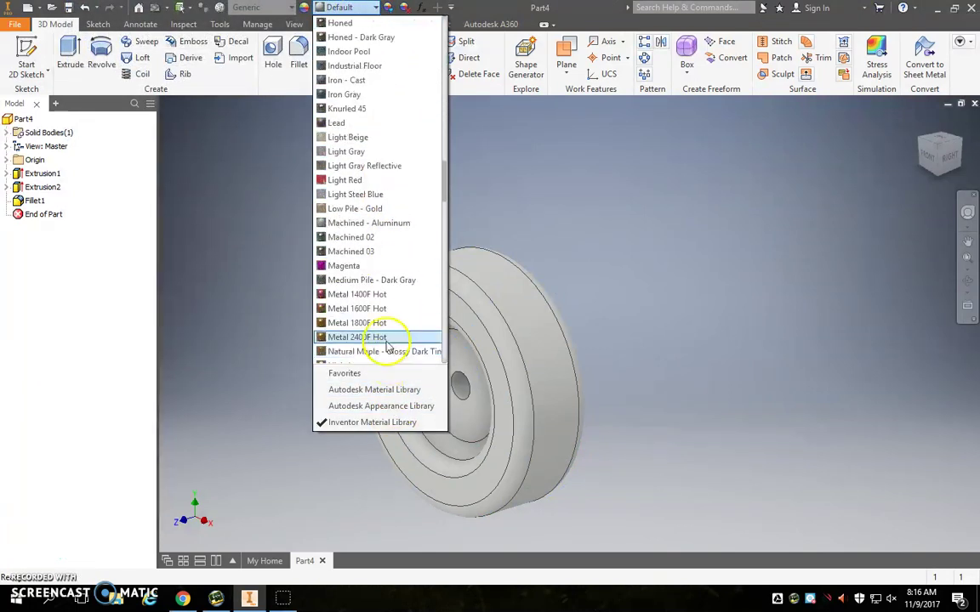
left_click(372, 238)
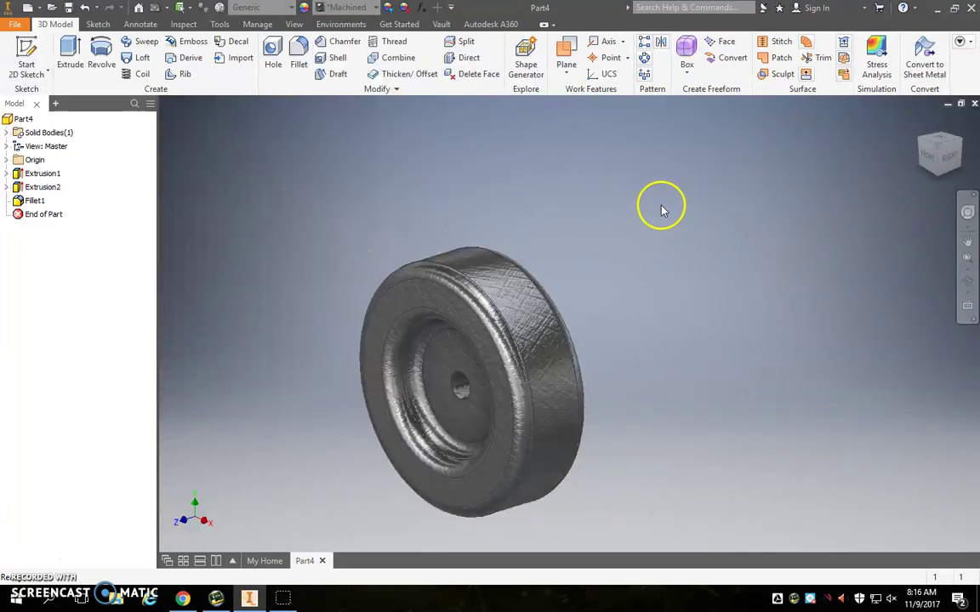
middle_click_drag(660, 205, 510, 272, "shift")
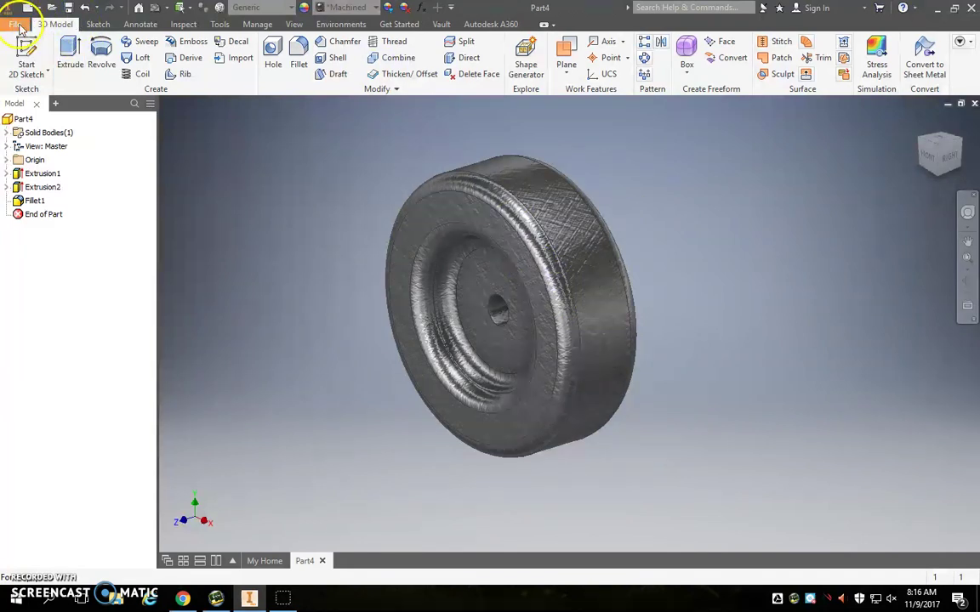
Step: Open and close the File menu without choosing a command
left_click(15, 24)
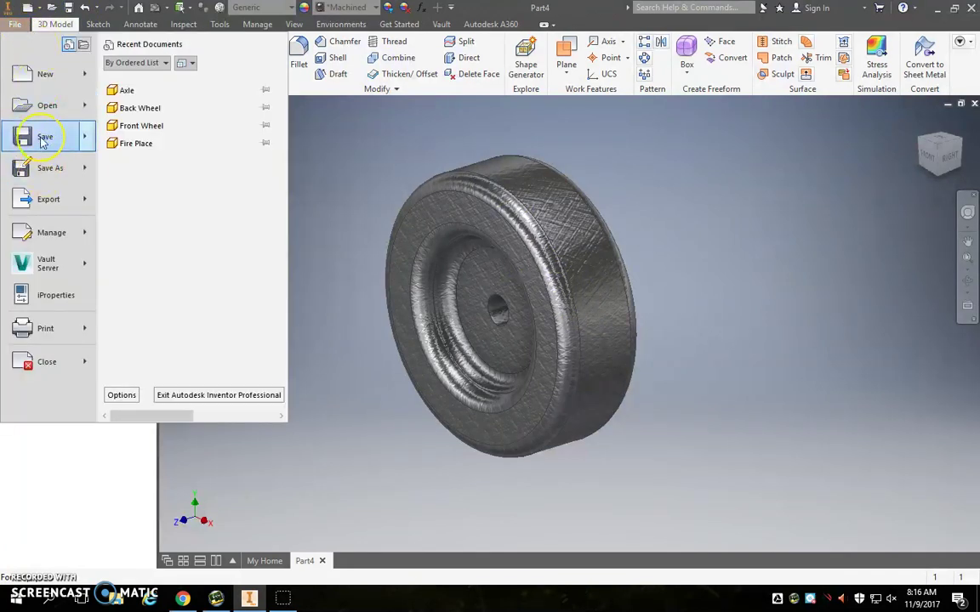
mouse_move(43, 143)
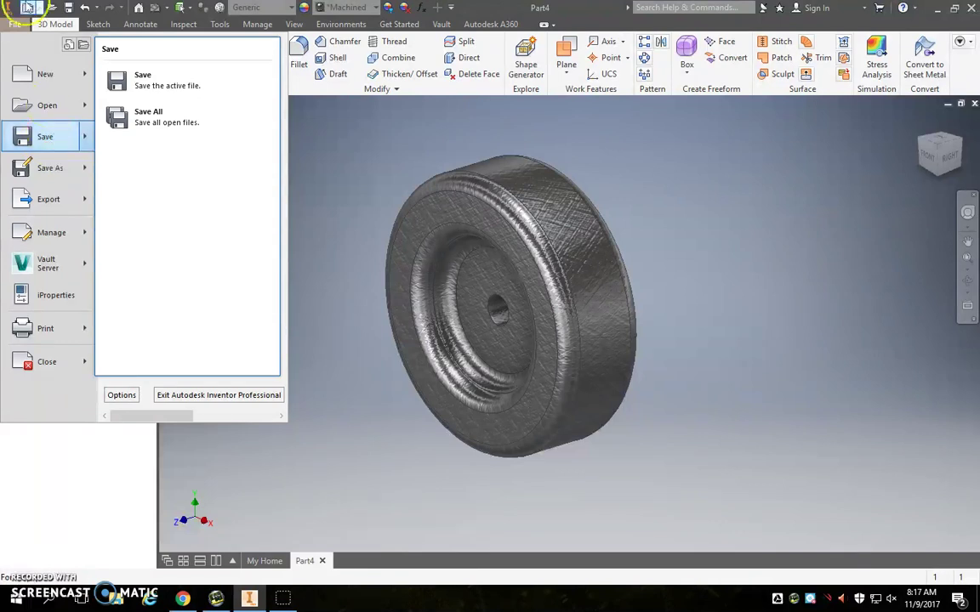
left_click(10, 25)
left_click(12, 26)
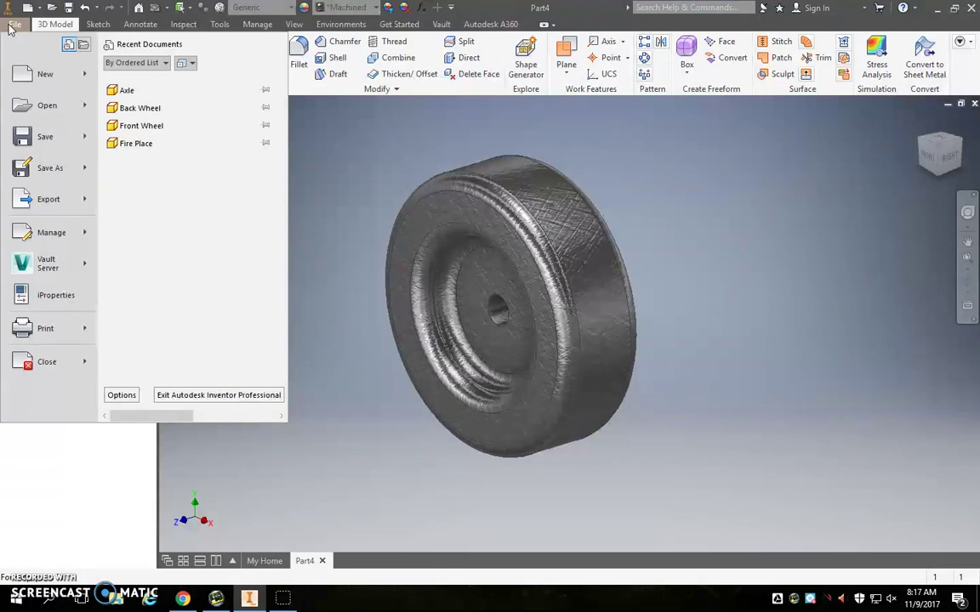
left_click(13, 25)
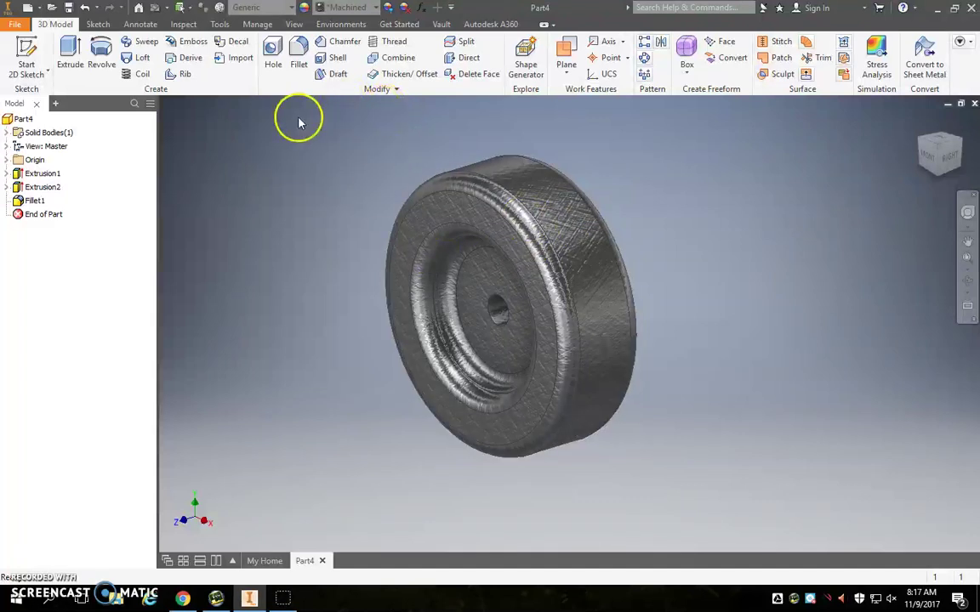
Step: Create a new part, Part5, and start a sketch on the XY plane
left_click(15, 26)
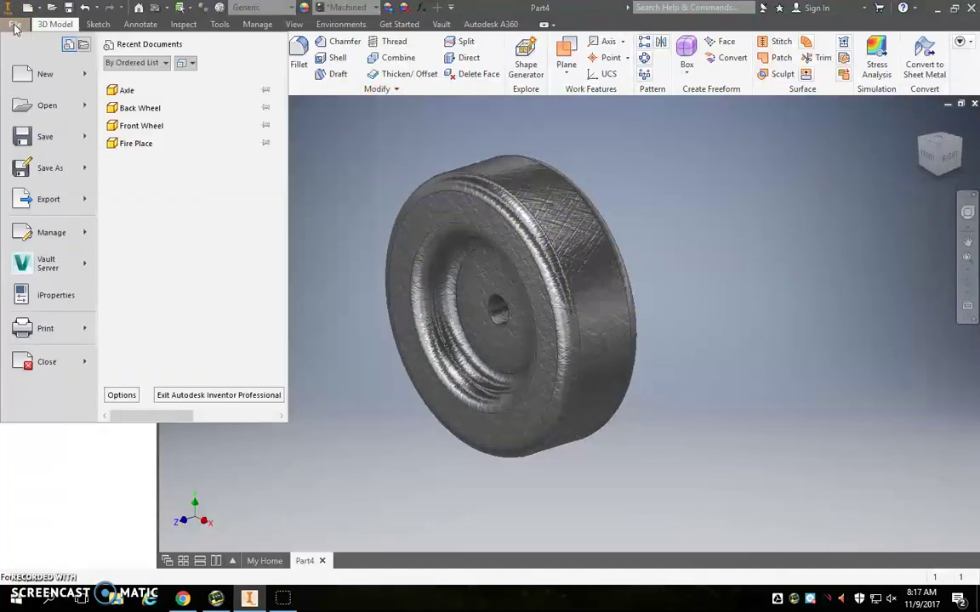
mouse_move(46, 81)
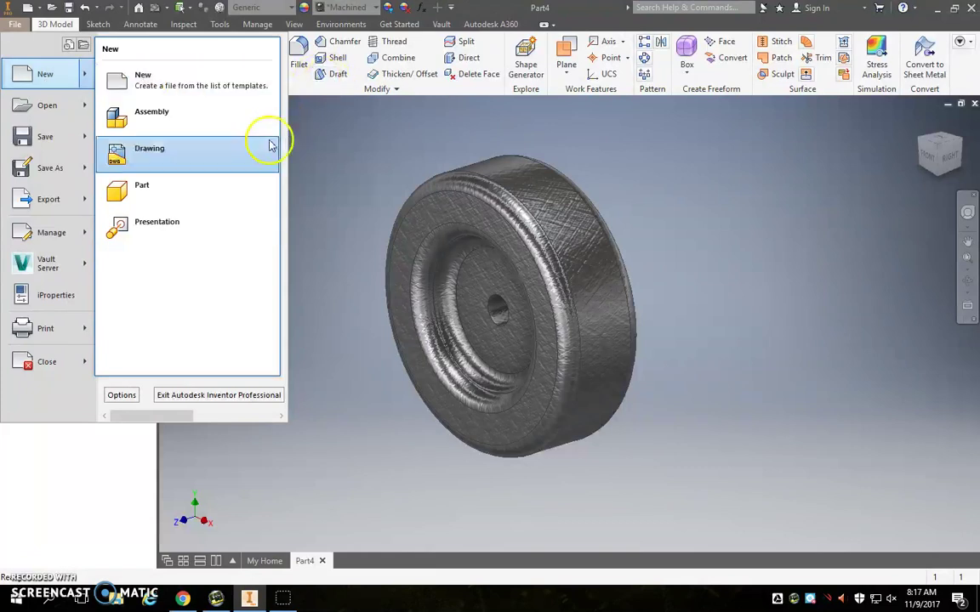
left_click(204, 194)
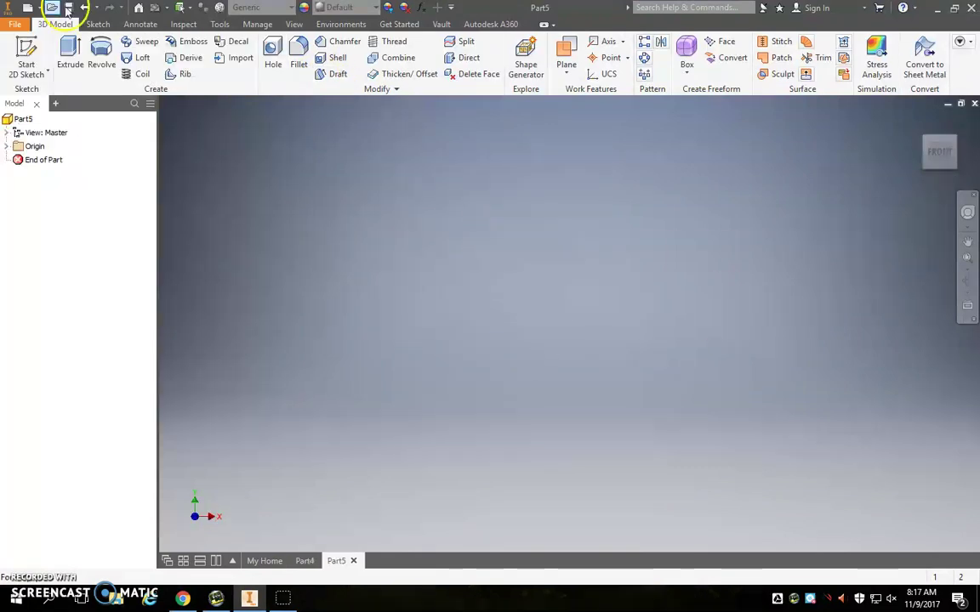
left_click(26, 52)
left_click(638, 266)
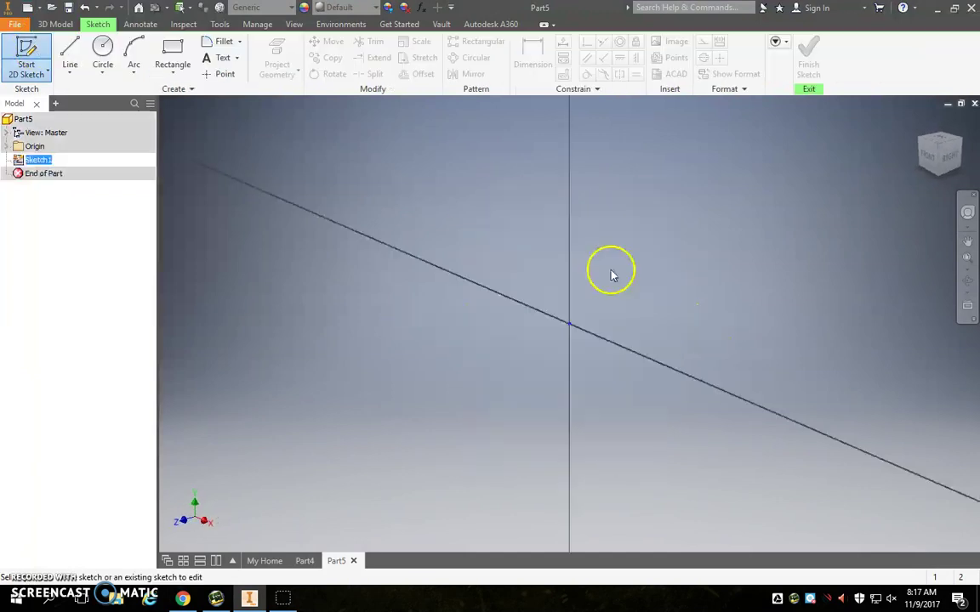
Step: Draw a circle centred on the sketch origin
left_click(102, 46)
left_click(569, 324)
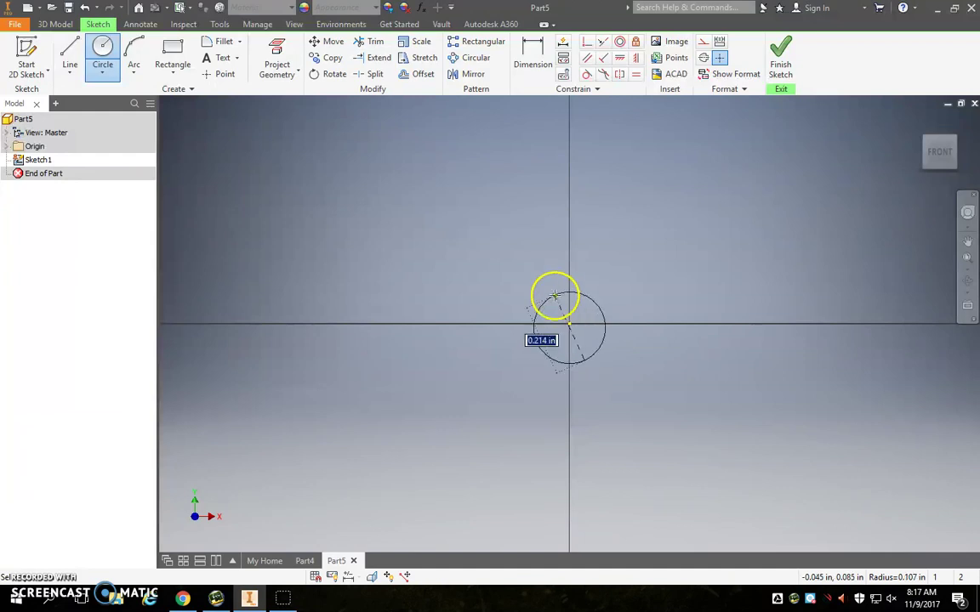
key("Escape")
left_click(102, 53)
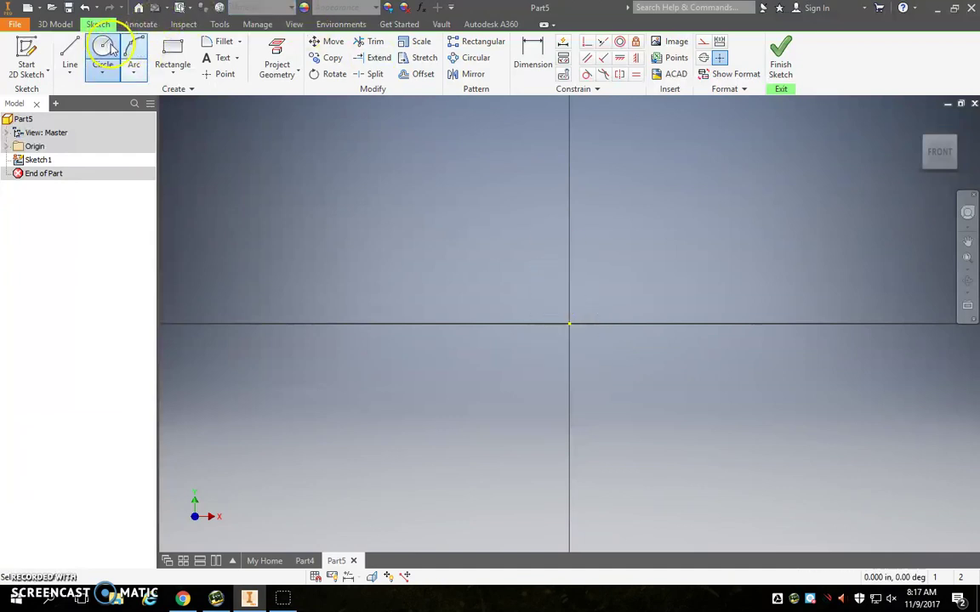
left_click(569, 324)
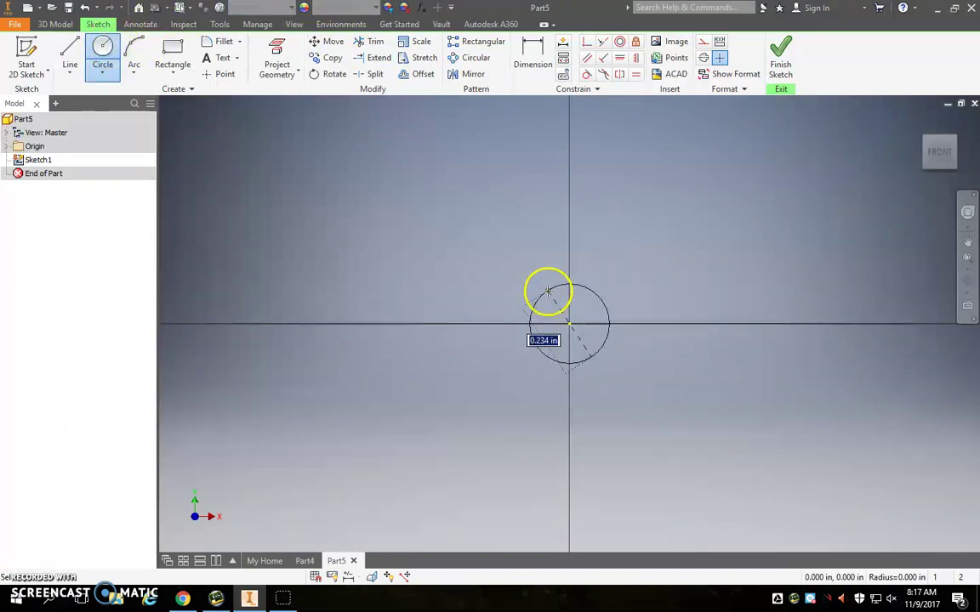
left_click(548, 289)
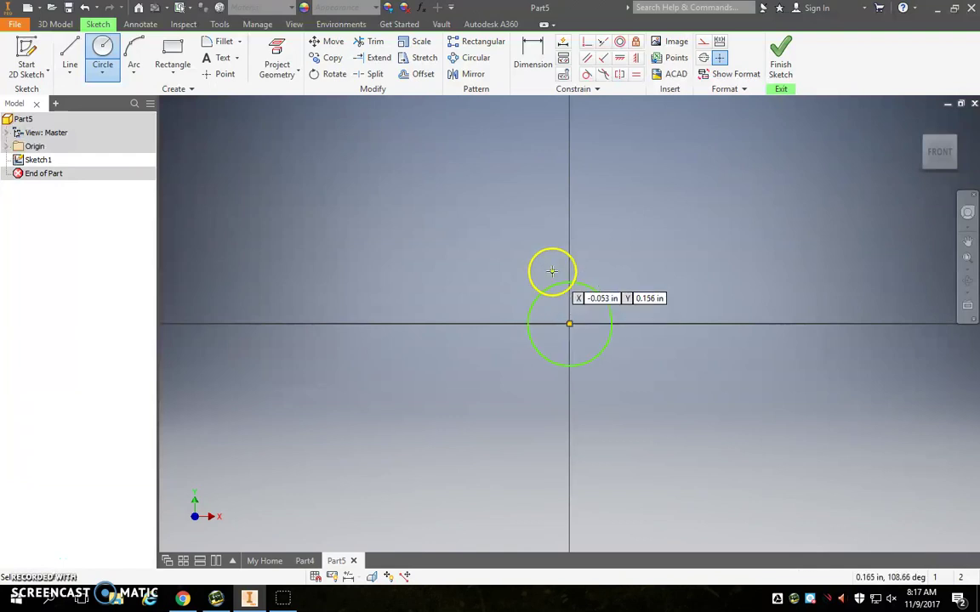
Step: Dimension the circle's diameter to .250
left_click(533, 65)
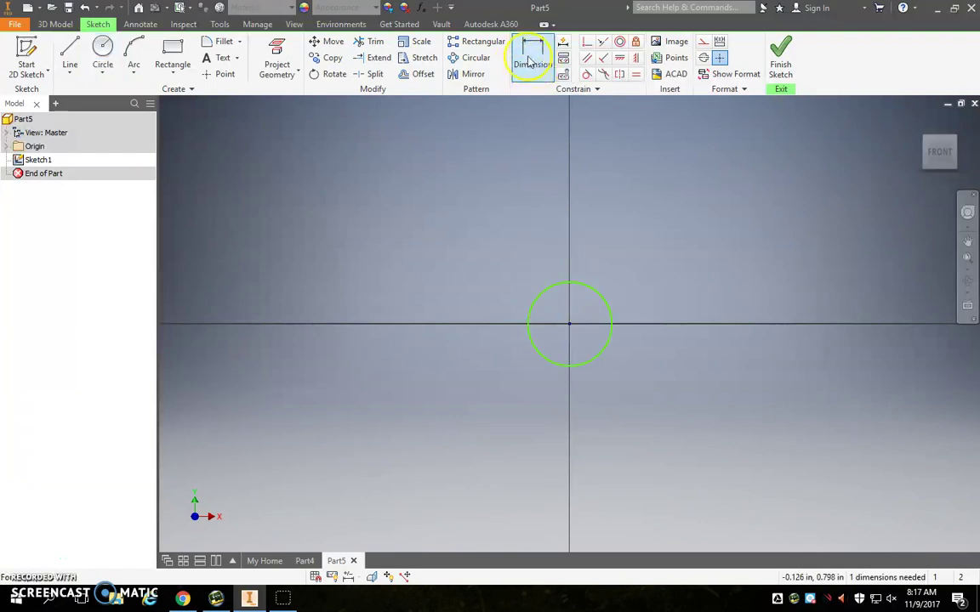
left_click(608, 306)
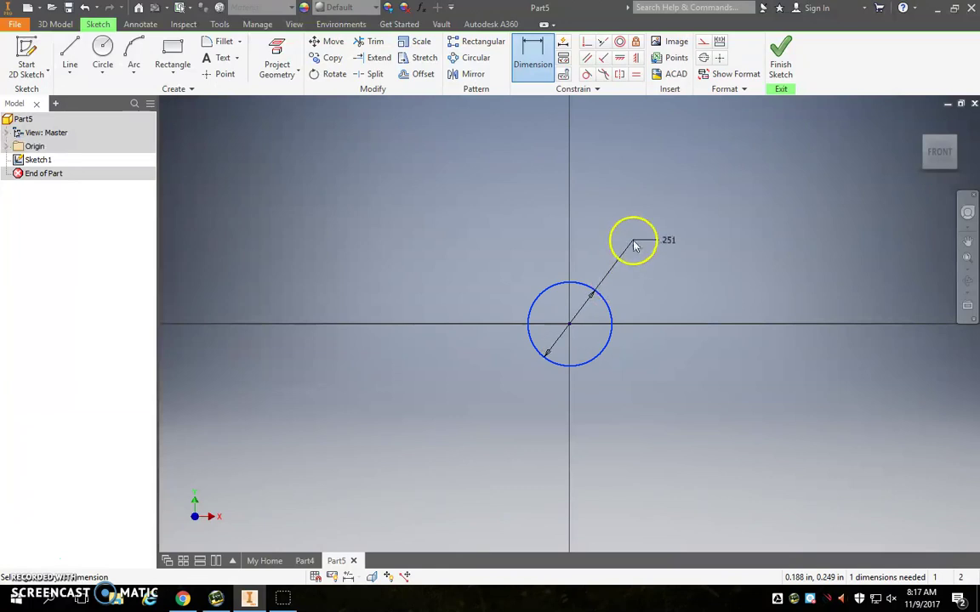
left_click(634, 245)
type(".25")
key("Return")
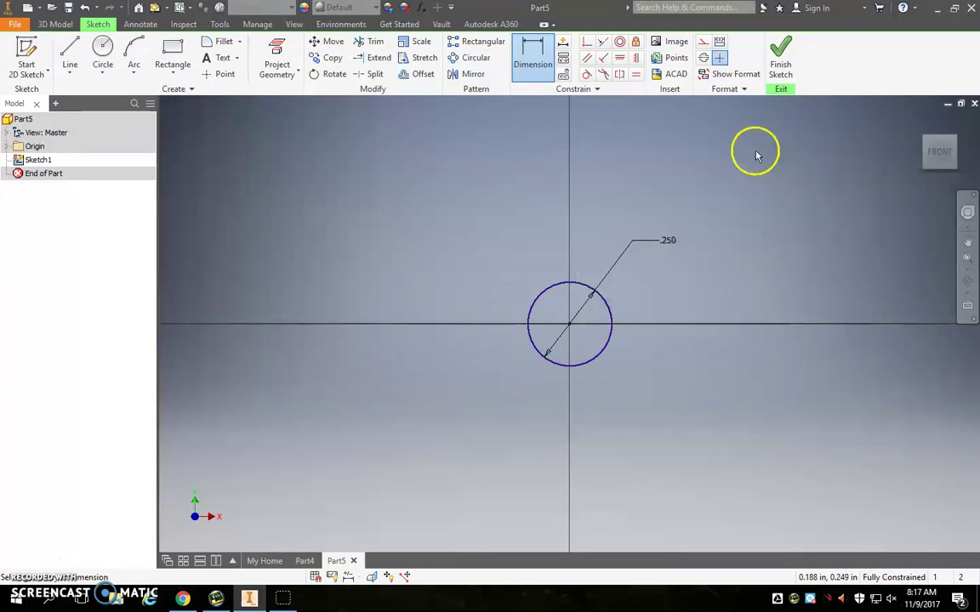
Step: Extrude the .250 circle 4 units into a long thin axle rod, then bring up the File save options
left_click(786, 57)
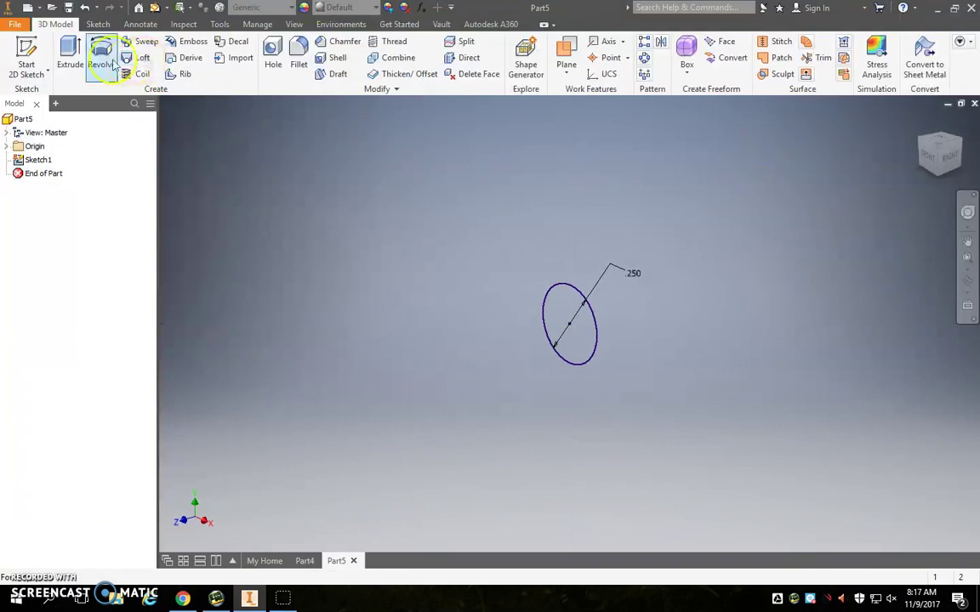
left_click(75, 49)
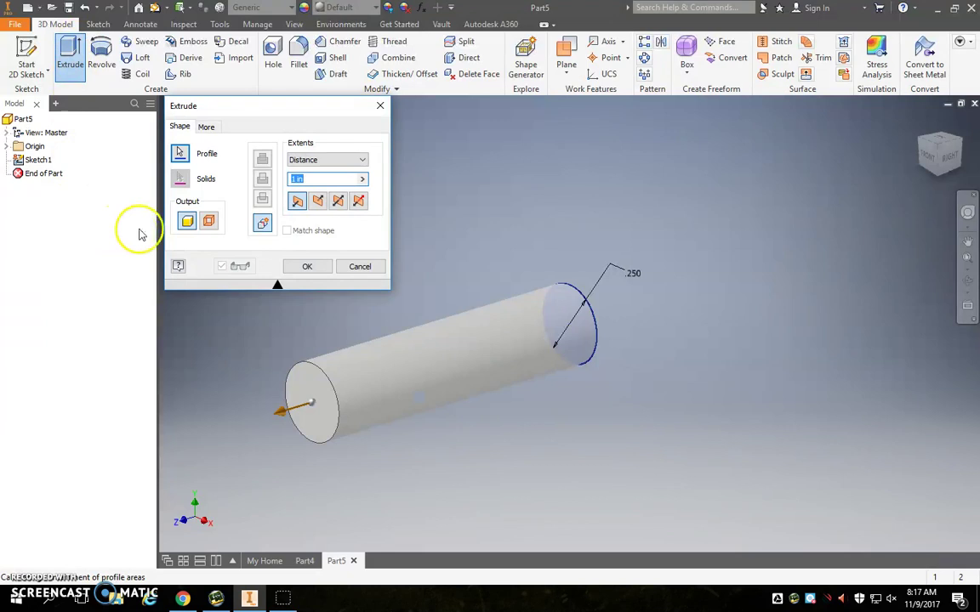
scroll(755, 289, "up", 3)
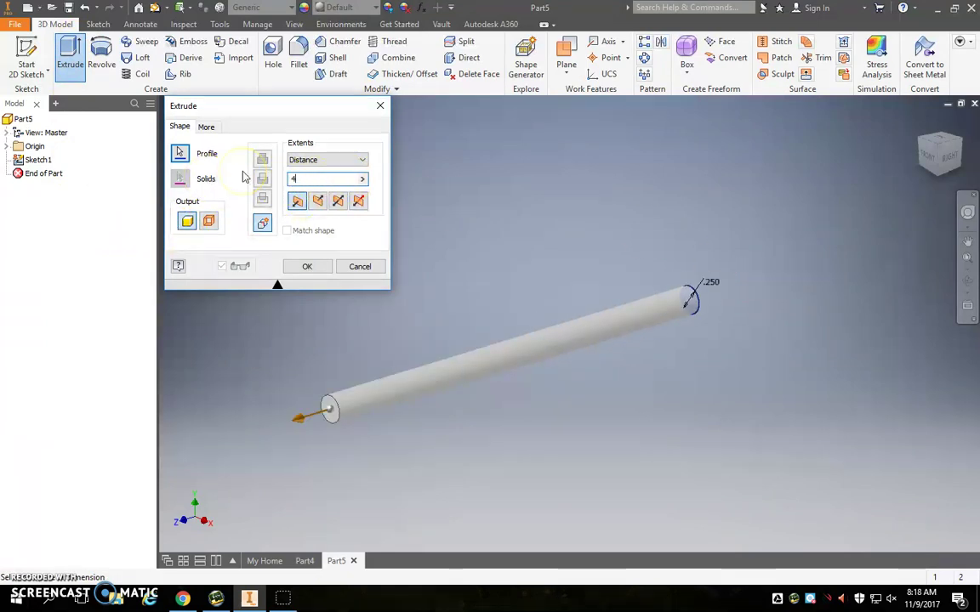
left_click(307, 267)
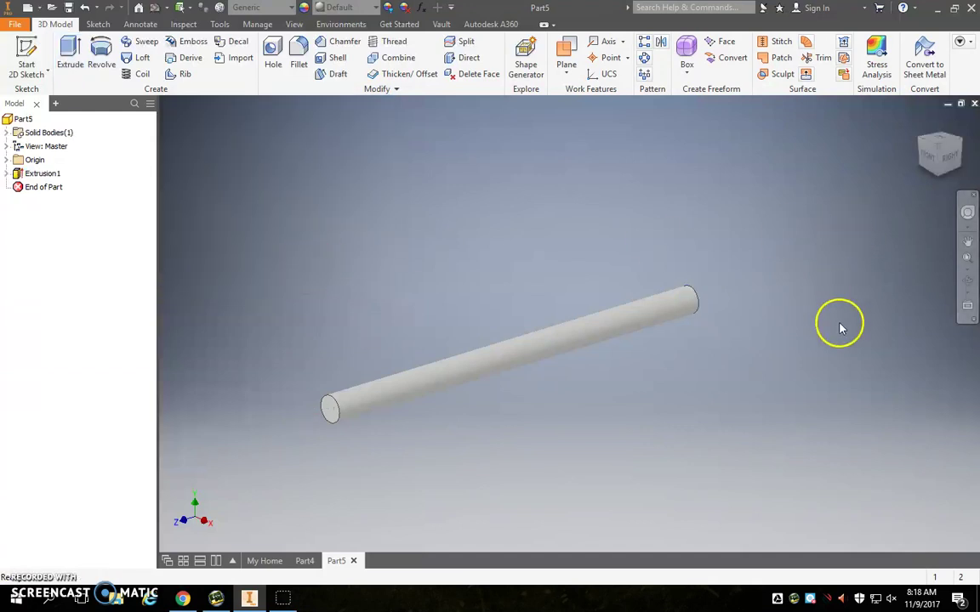
middle_click_drag(842, 325, 738, 317, "shift")
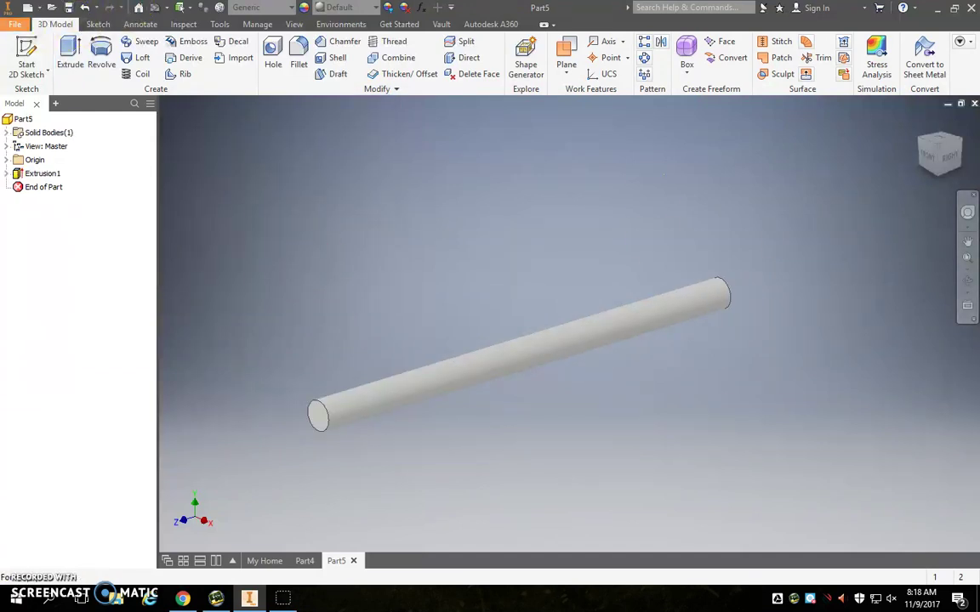
left_click(15, 24)
mouse_move(35, 143)
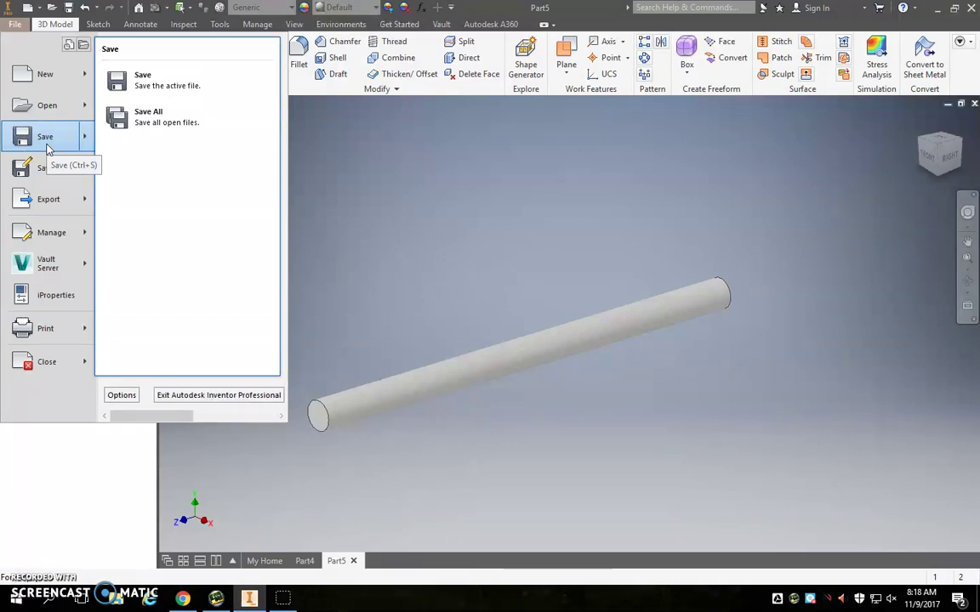
Step: Create a new blank part document, Part6, from File > New > Part
left_click(29, 77)
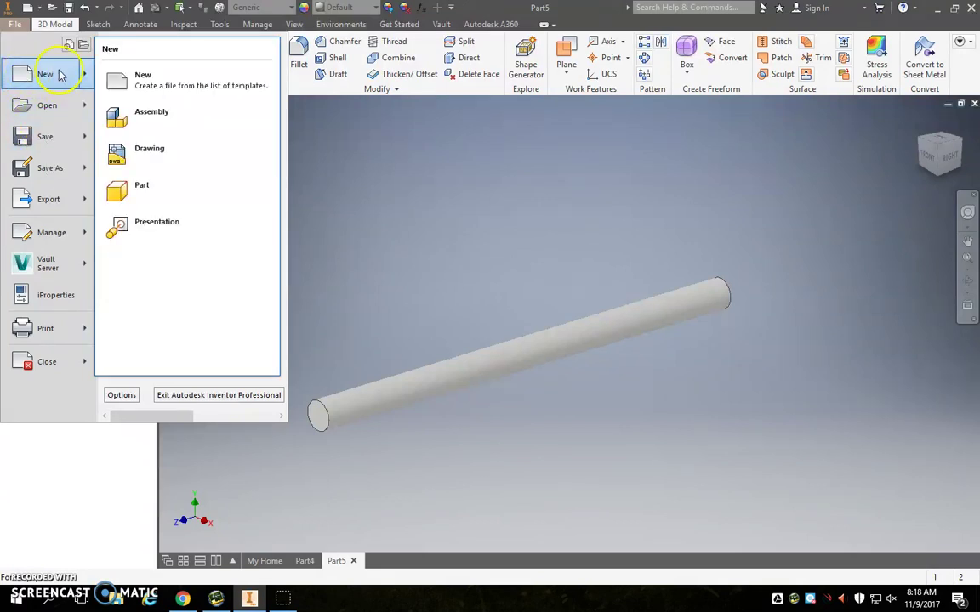
left_click(188, 193)
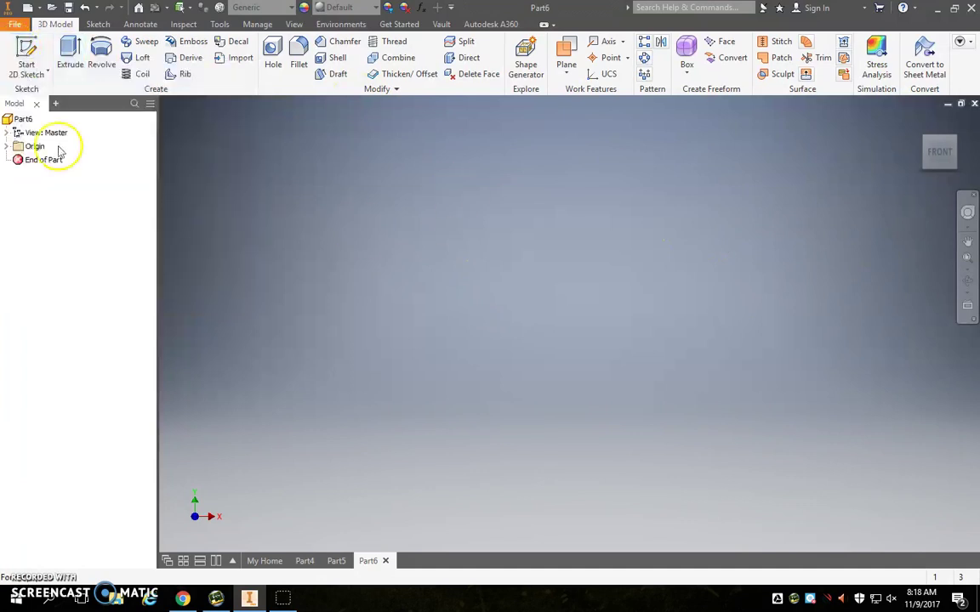
Step: Sketch on the XY plane a horizontal line running about 2.8 in left from the origin
left_click(28, 51)
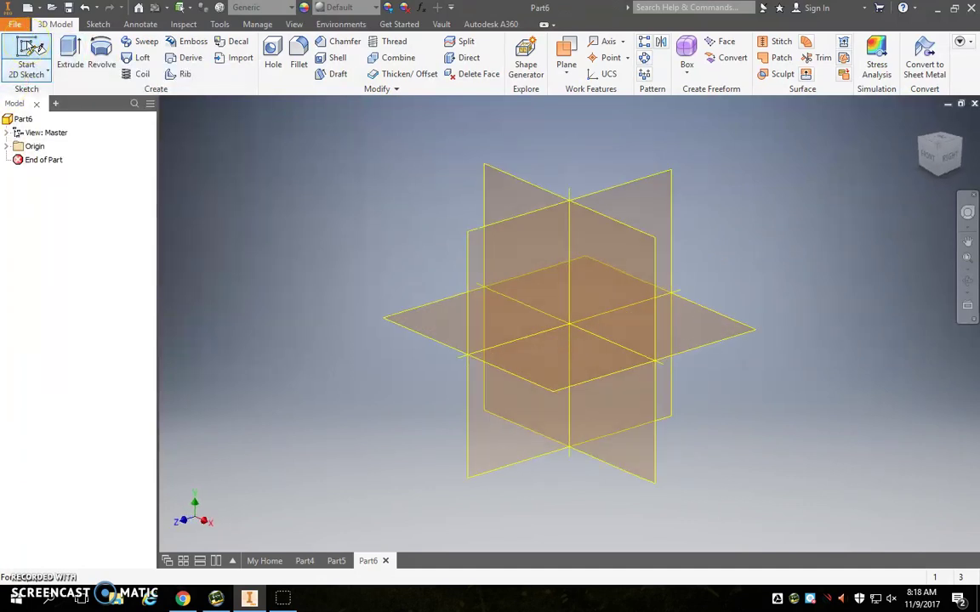
left_click(597, 245)
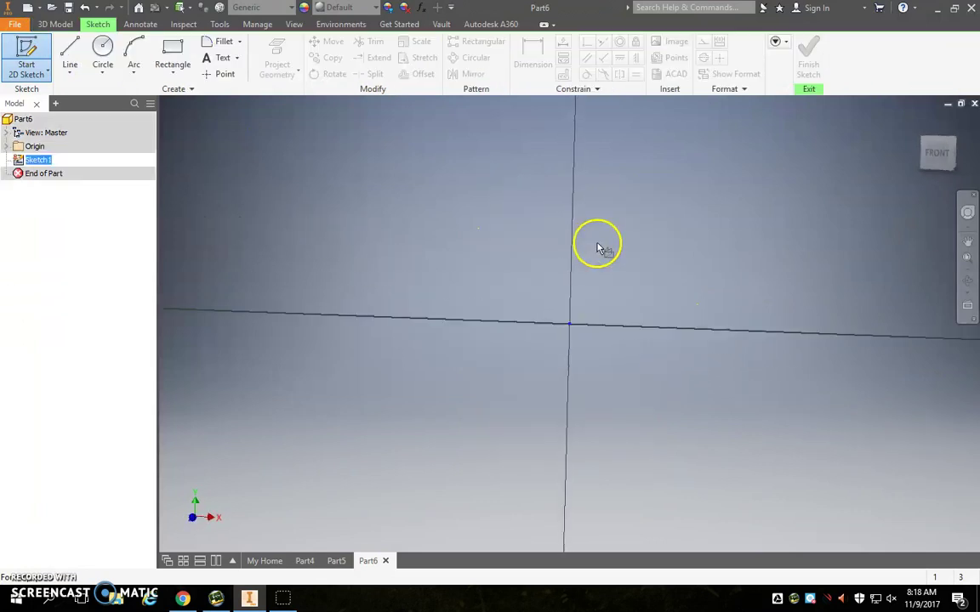
left_click(69, 49)
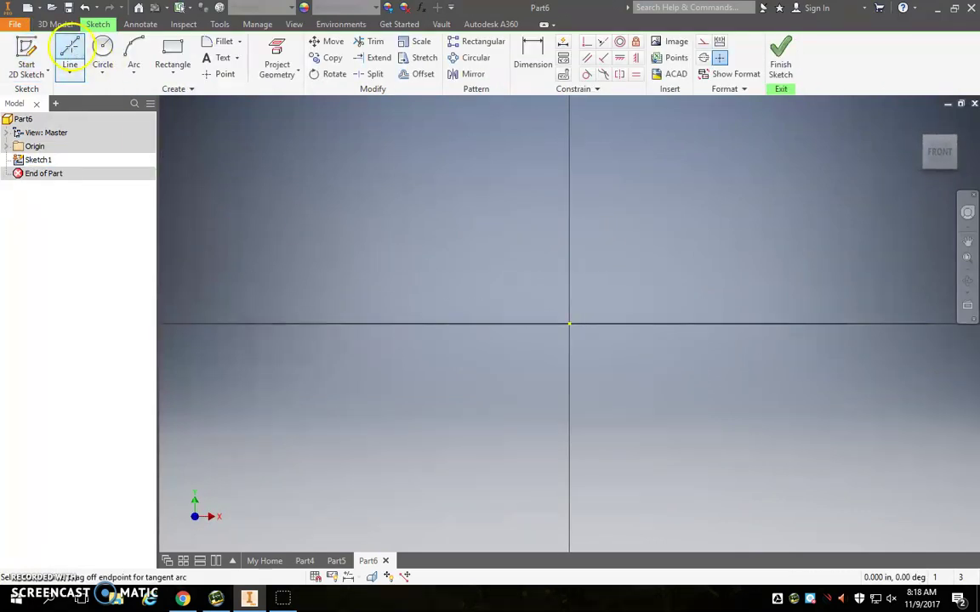
scroll(767, 315, "up", 1)
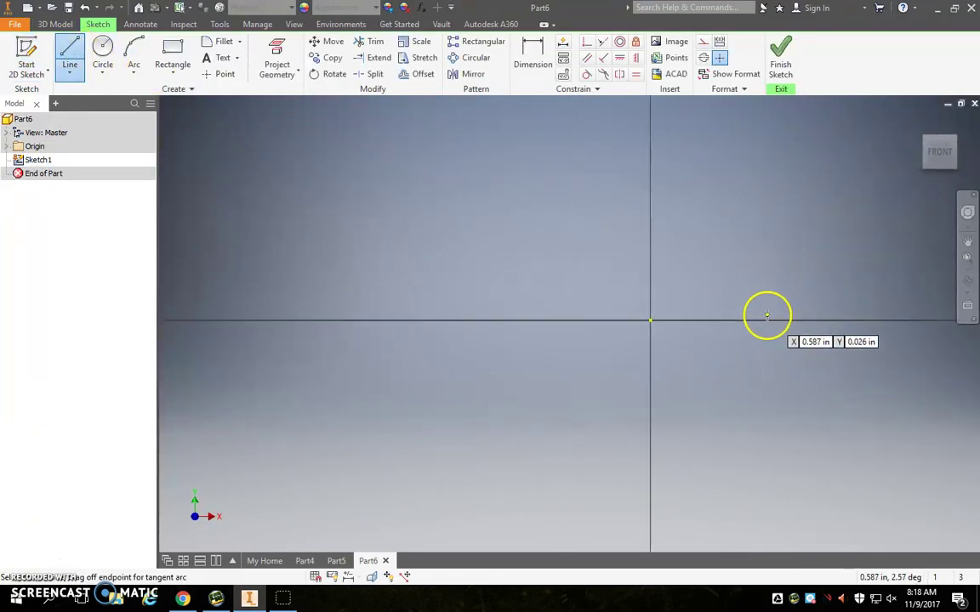
left_click(649, 322)
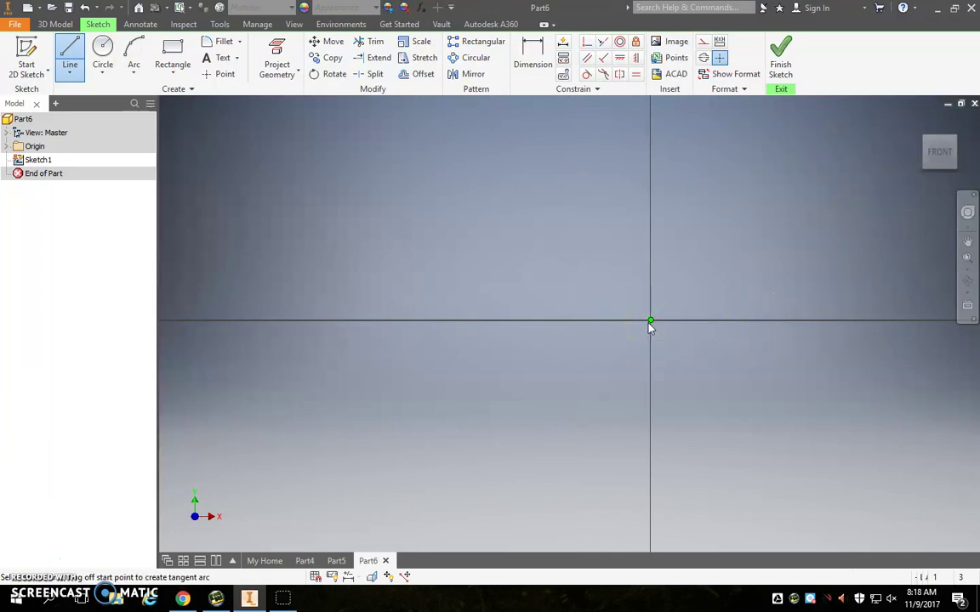
scroll(776, 330, "up", 1)
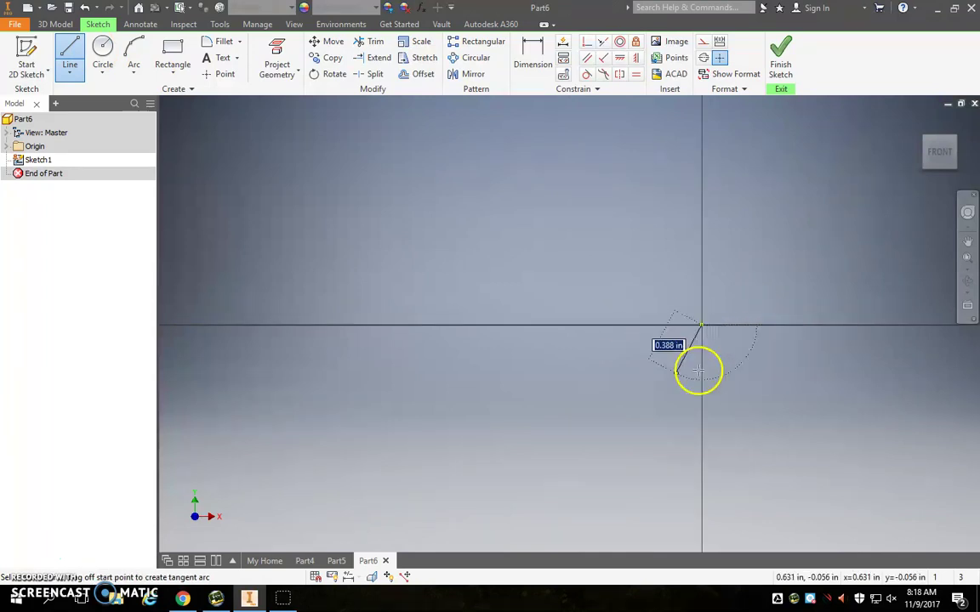
left_click(361, 324)
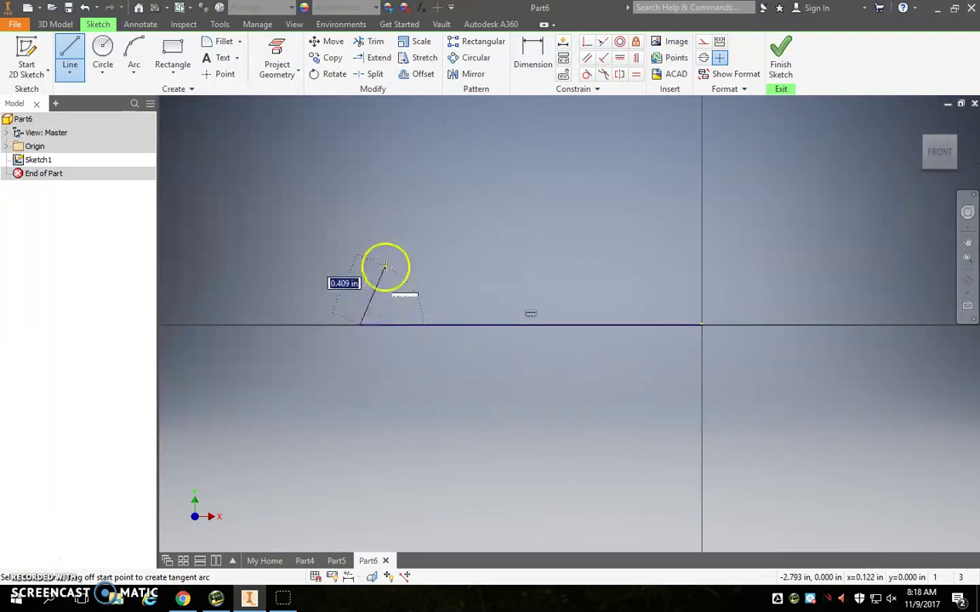
key("Escape")
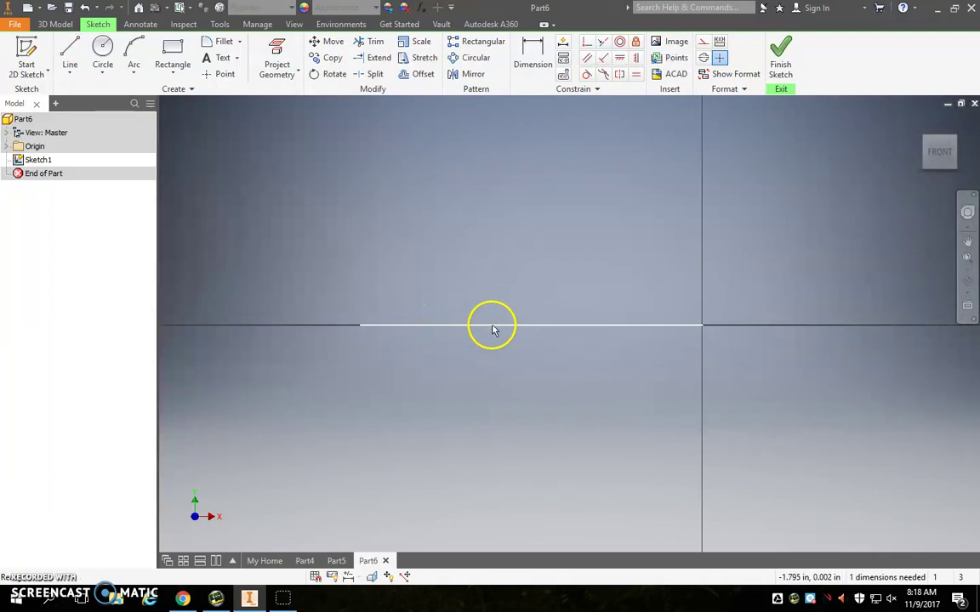
left_click(531, 58)
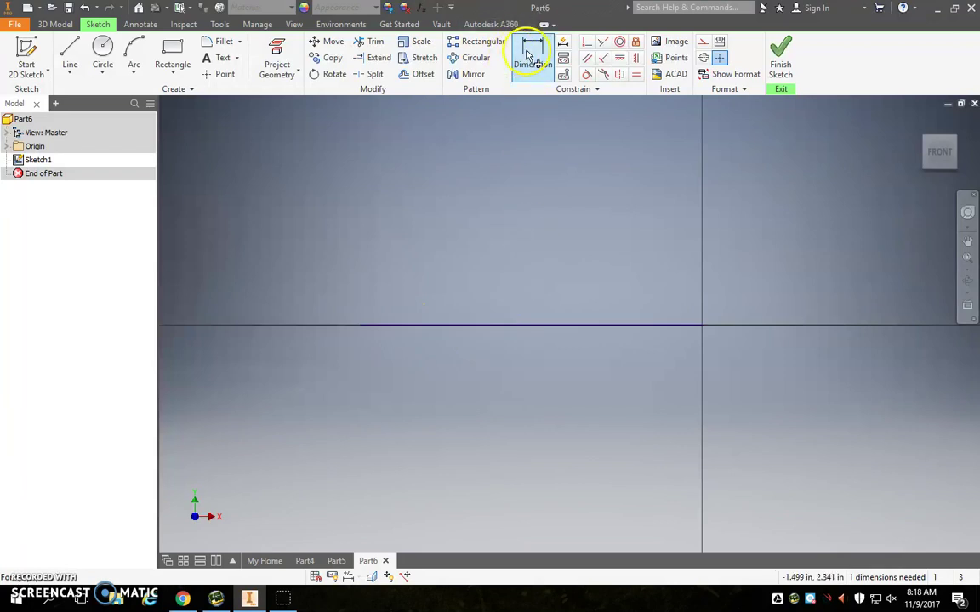
Step: Dimension the horizontal base line to 6.500 in, placing the dimension below it
left_click(509, 327)
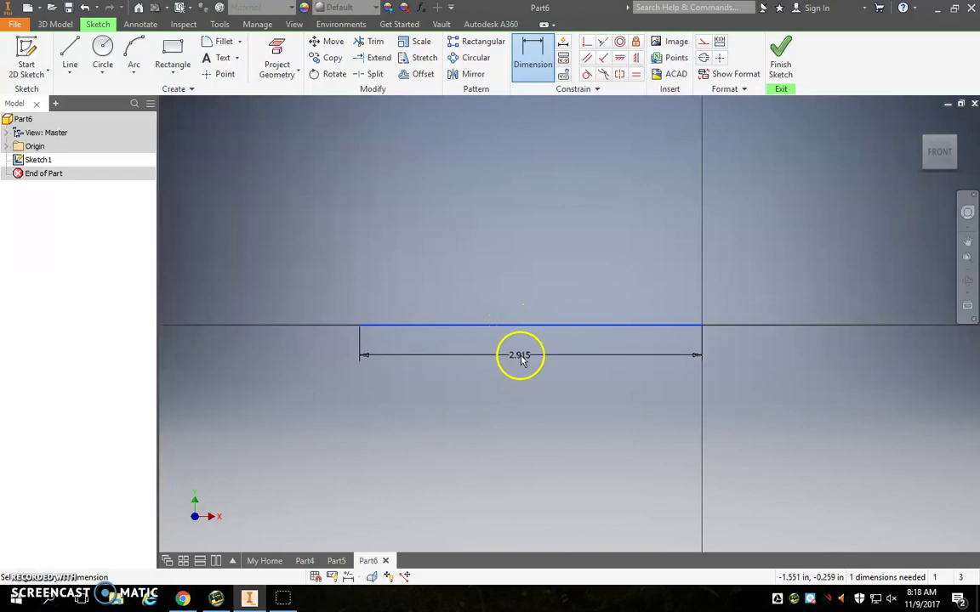
left_click(528, 364)
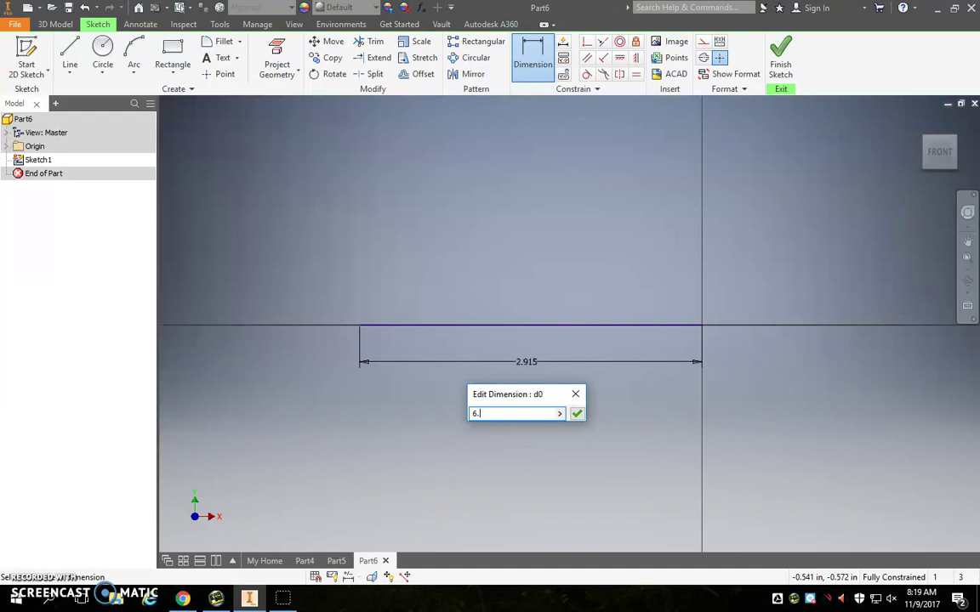
key("Return")
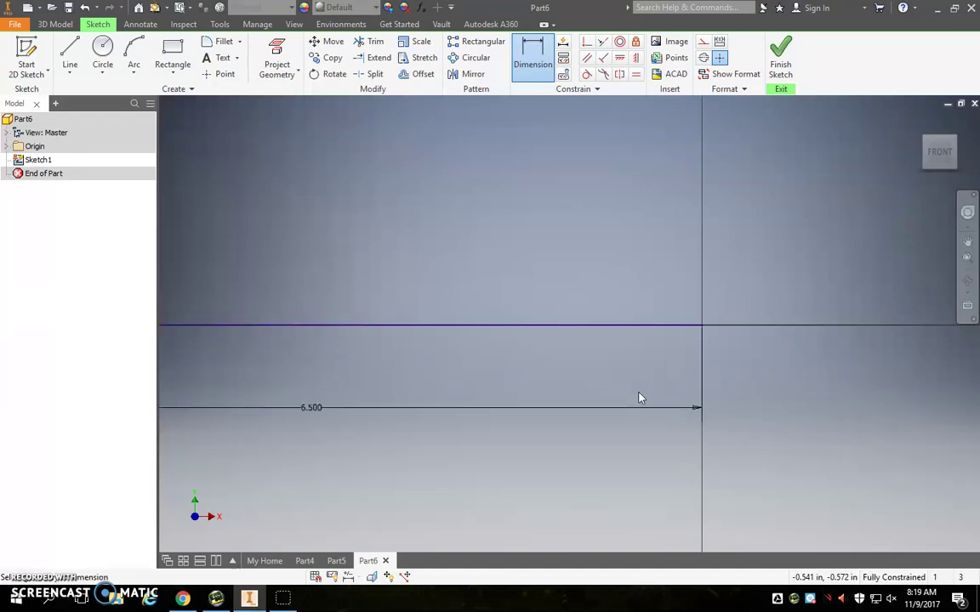
scroll(789, 315, "down", 3)
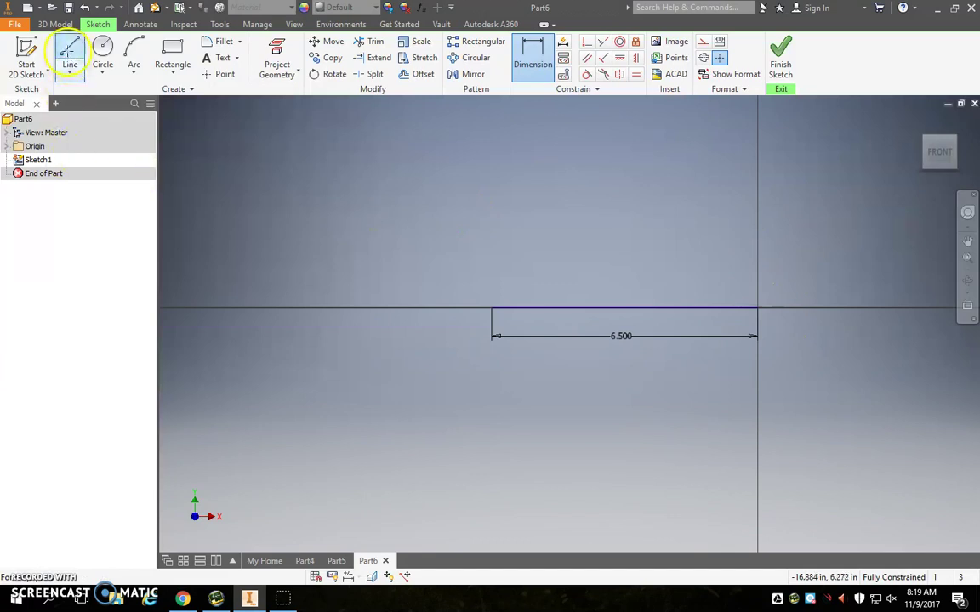
Step: From the base line's left end, draw the short slanted front segment and the long rising hood line
left_click(70, 59)
scroll(717, 322, "up", 3)
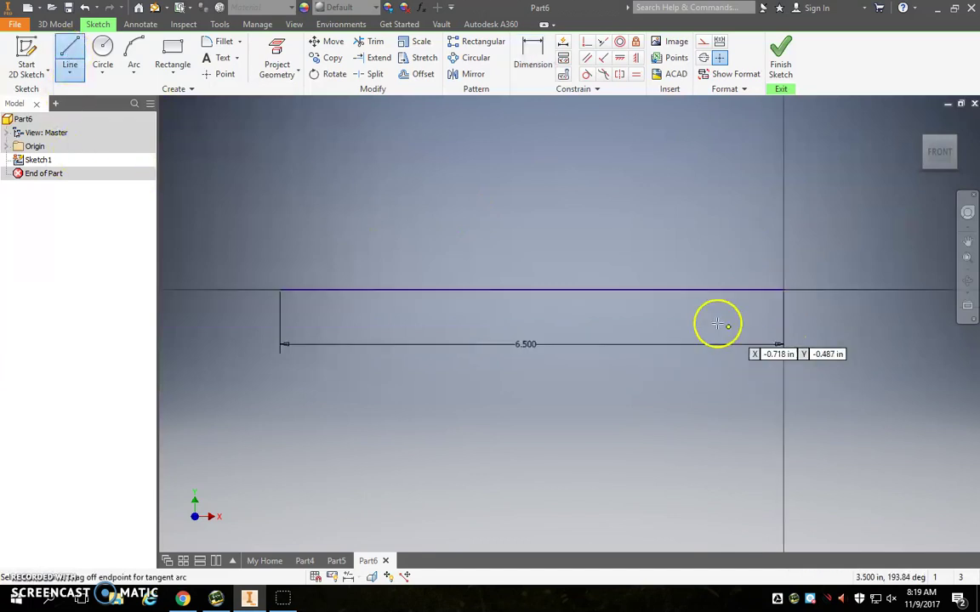
left_click(280, 289)
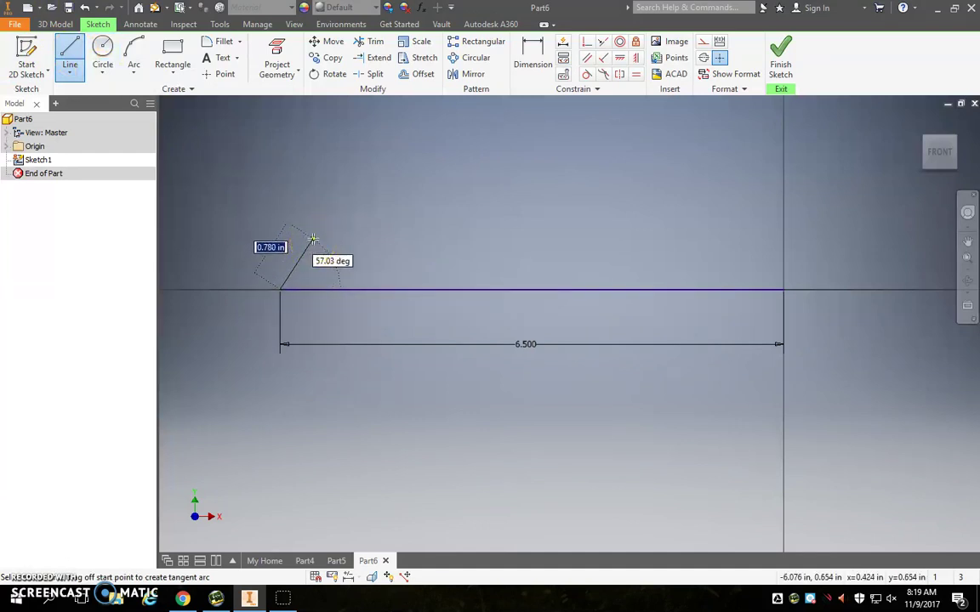
left_click(323, 243)
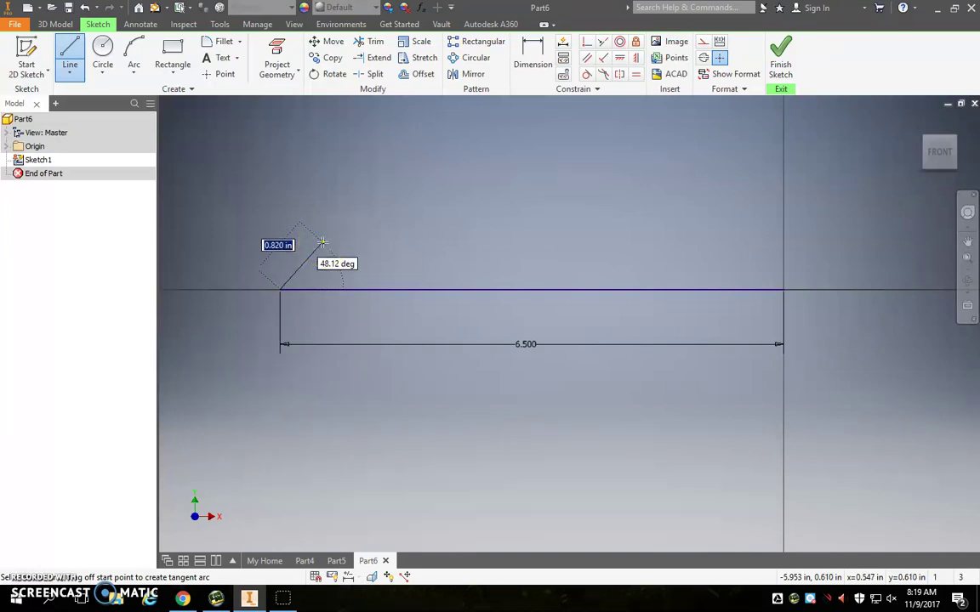
left_click(313, 251)
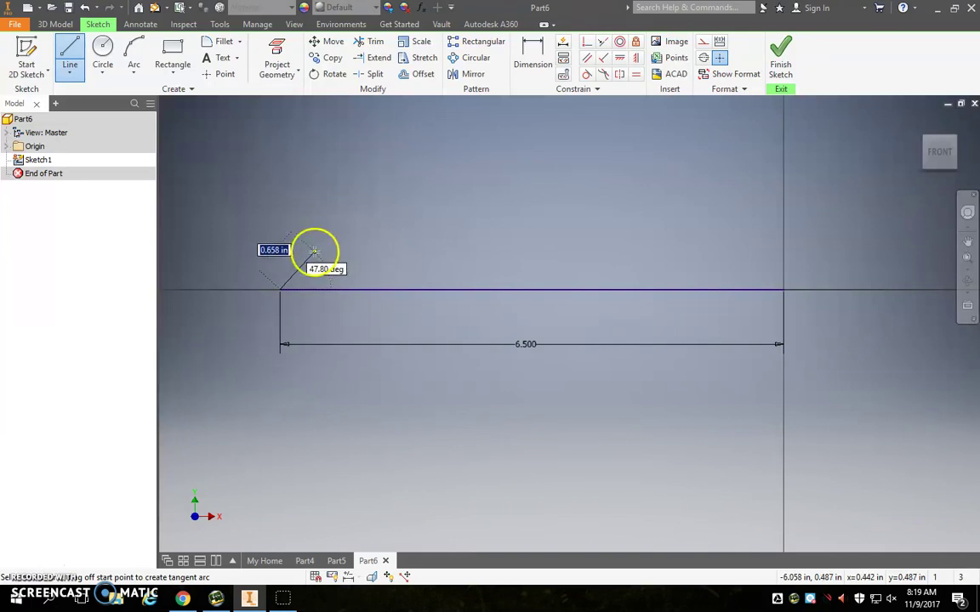
left_click(314, 252)
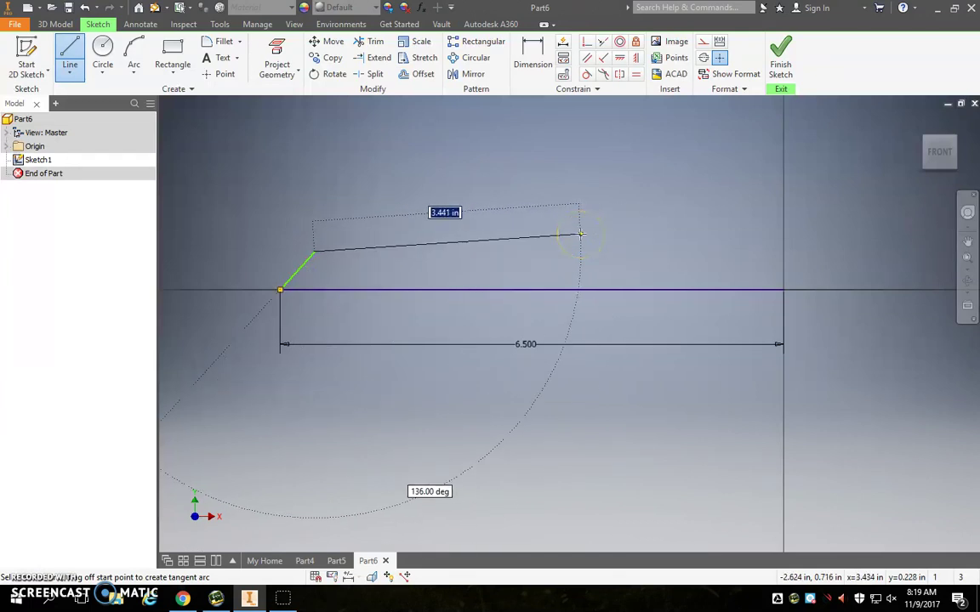
left_click(606, 235)
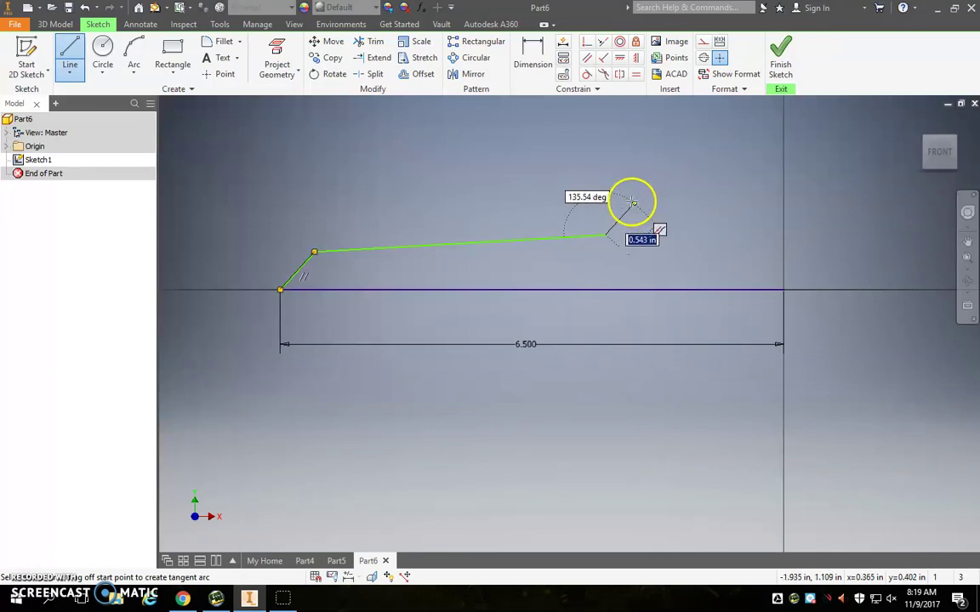
Step: Add the raised block, the flat rear section and the steep rear edge, closing at the base line's right end
left_click(624, 203)
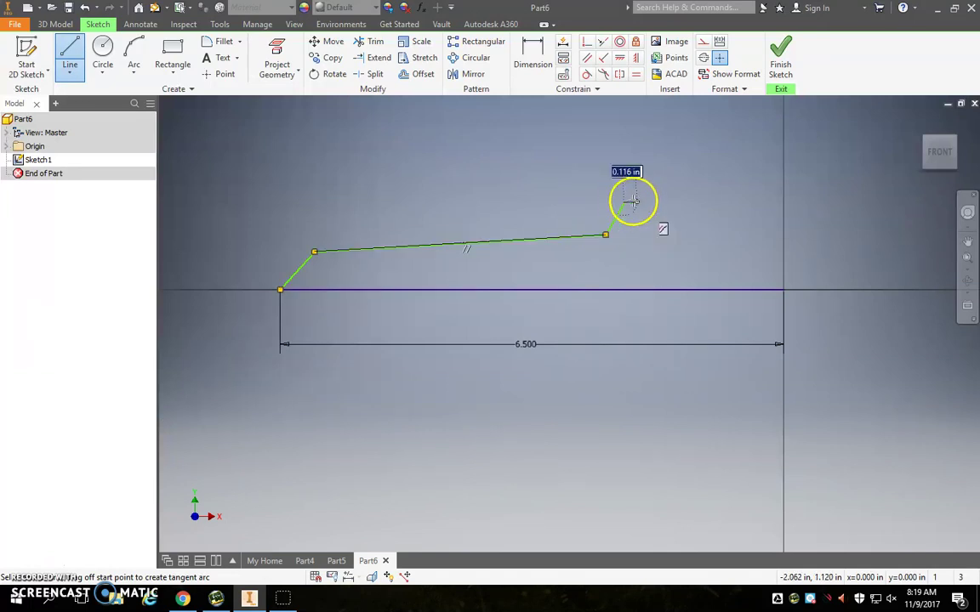
left_click(690, 200)
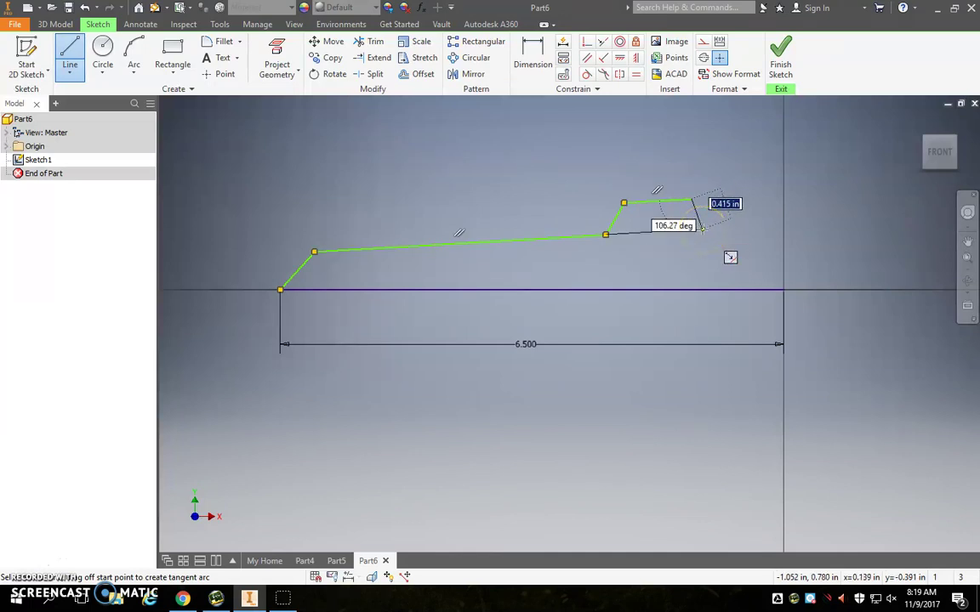
left_click(702, 228)
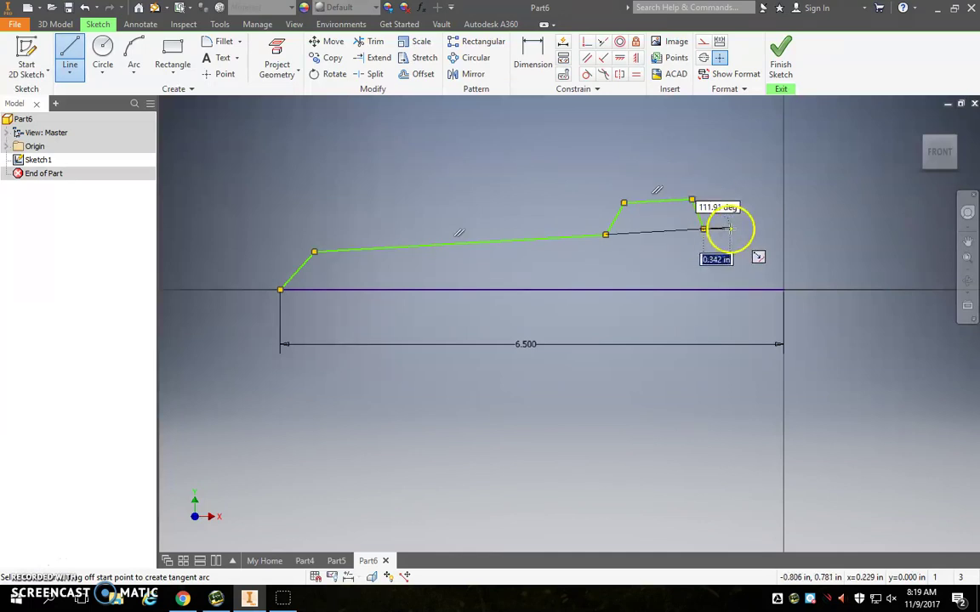
left_click(748, 227)
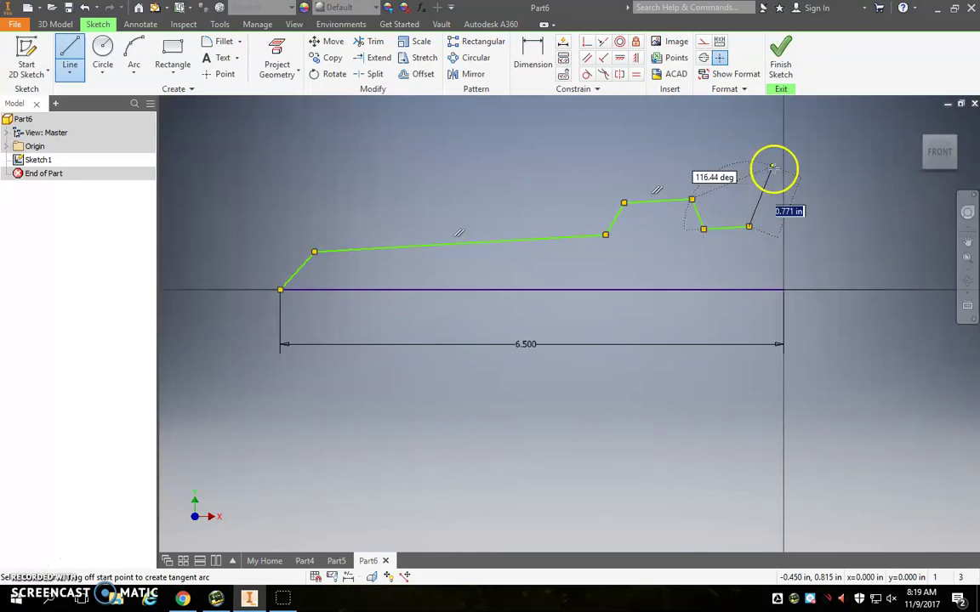
left_click(783, 161)
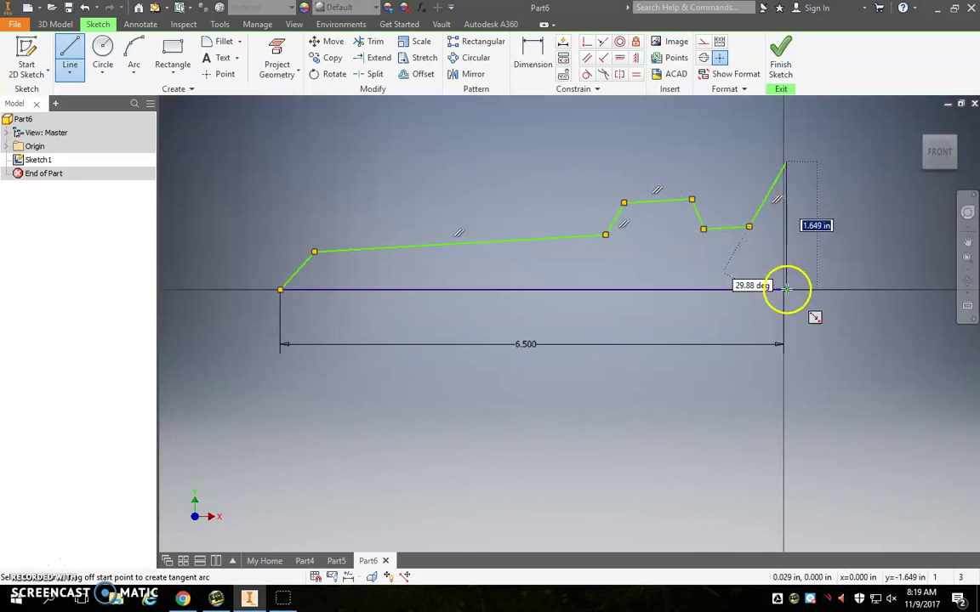
left_click(783, 290)
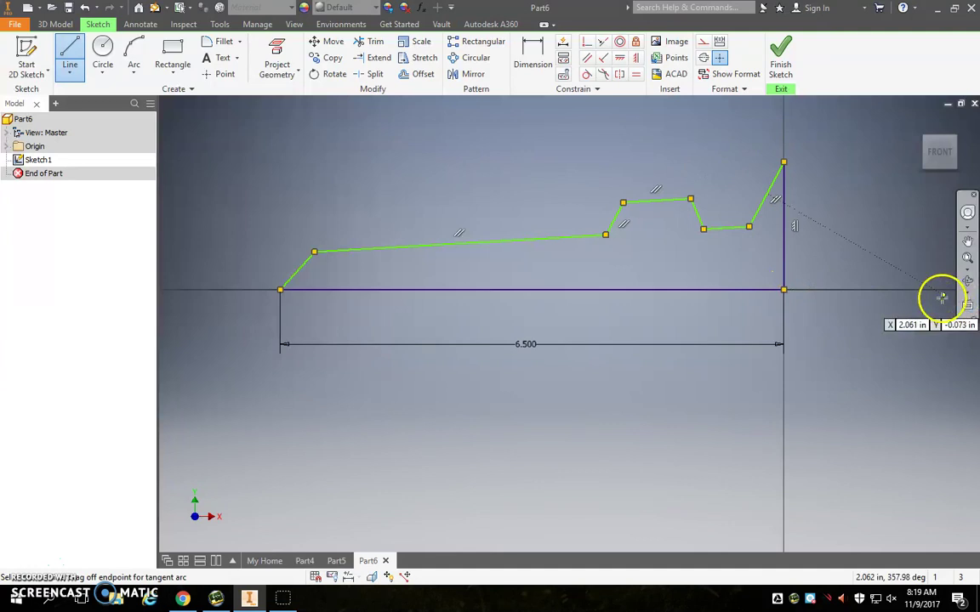
key("Escape")
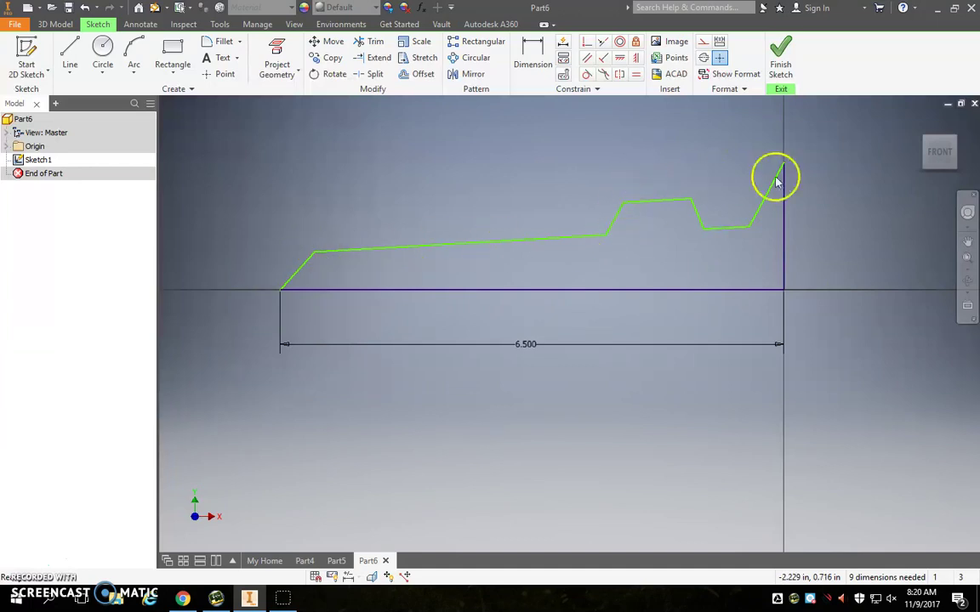
Step: Undo finishing the profile sketch and return to a flat front view of it
left_click(780, 53)
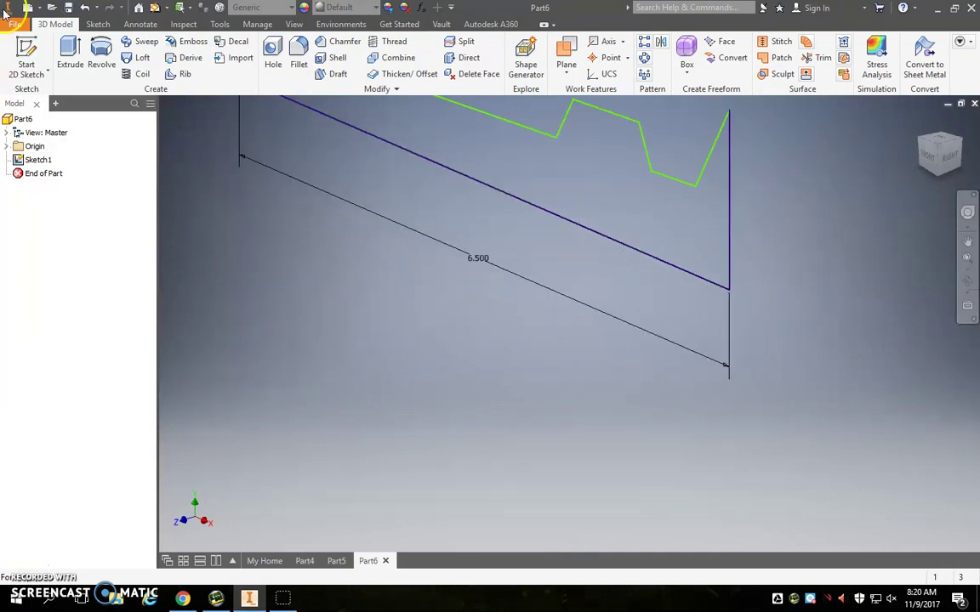
left_click(85, 11)
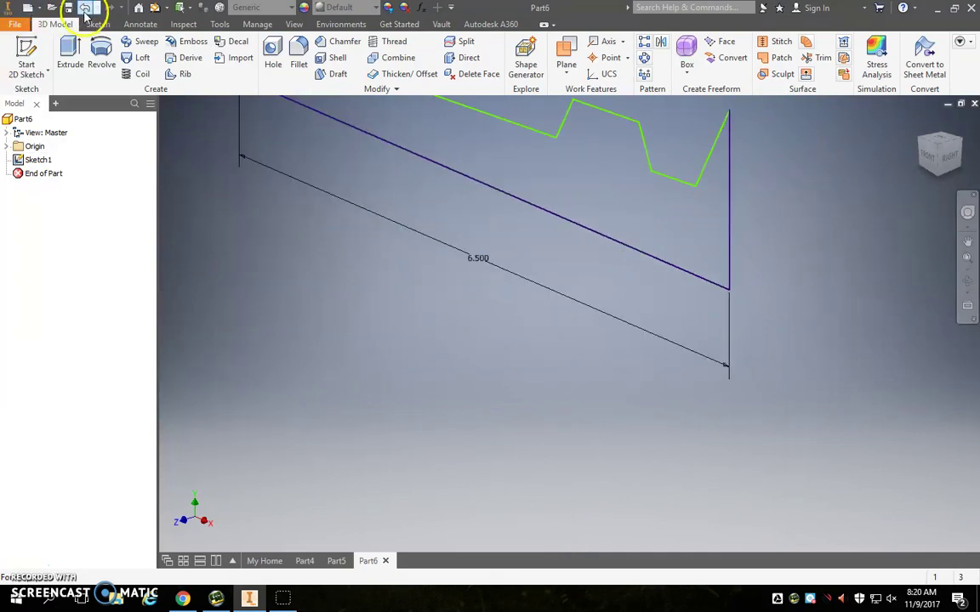
left_click(935, 155)
scroll(430, 331, "down", 3)
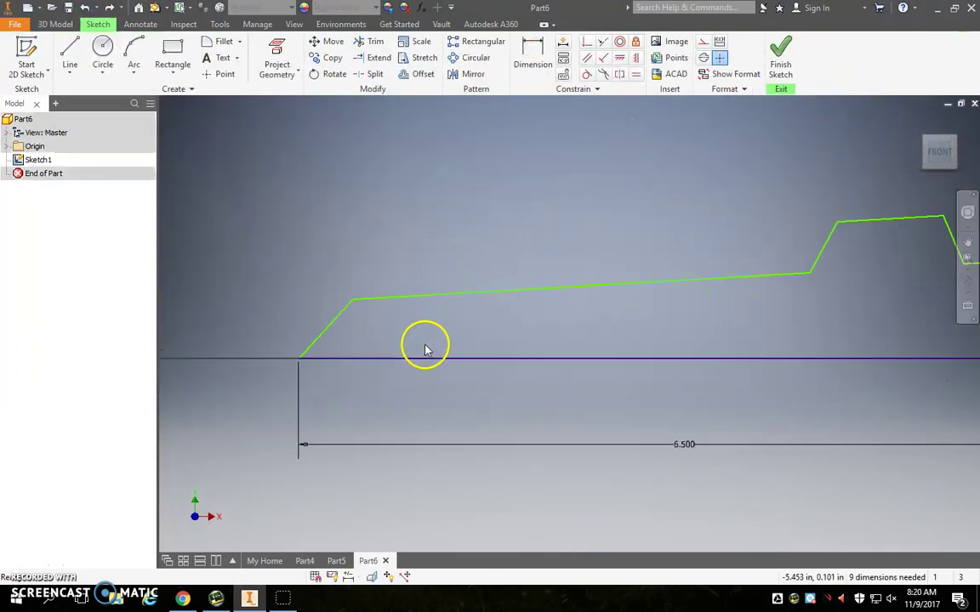
Step: Draw an axle-hole circle on the base line and dimension it to .25 diameter
left_click(102, 61)
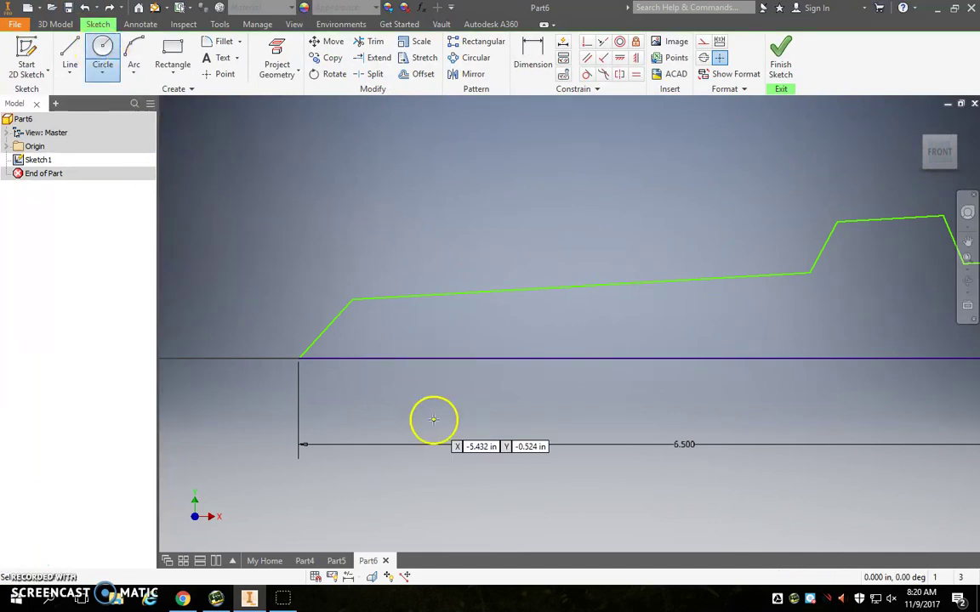
scroll(400, 364, "down", 3)
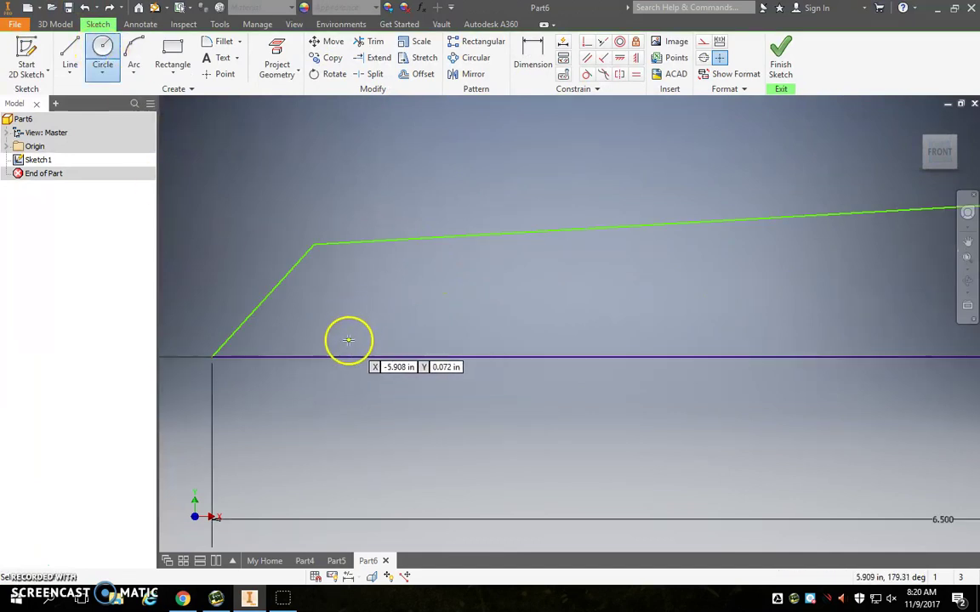
left_click(349, 344)
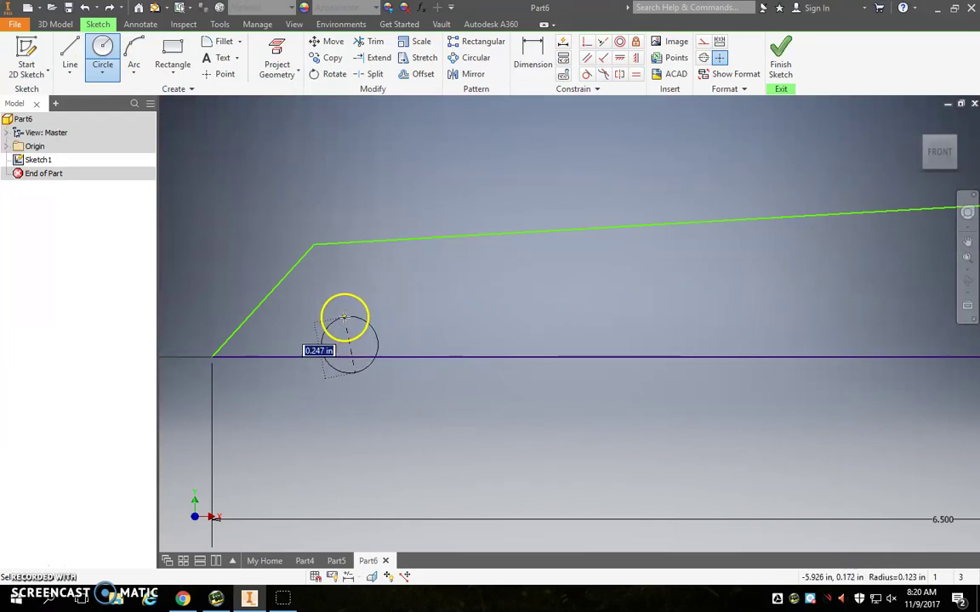
left_click(344, 317)
left_click(526, 60)
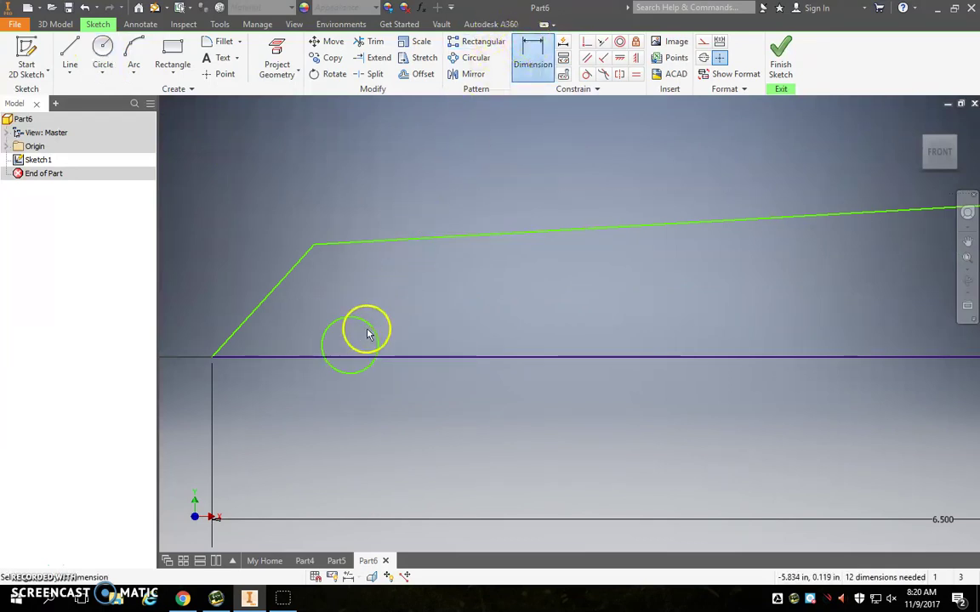
left_click(400, 301)
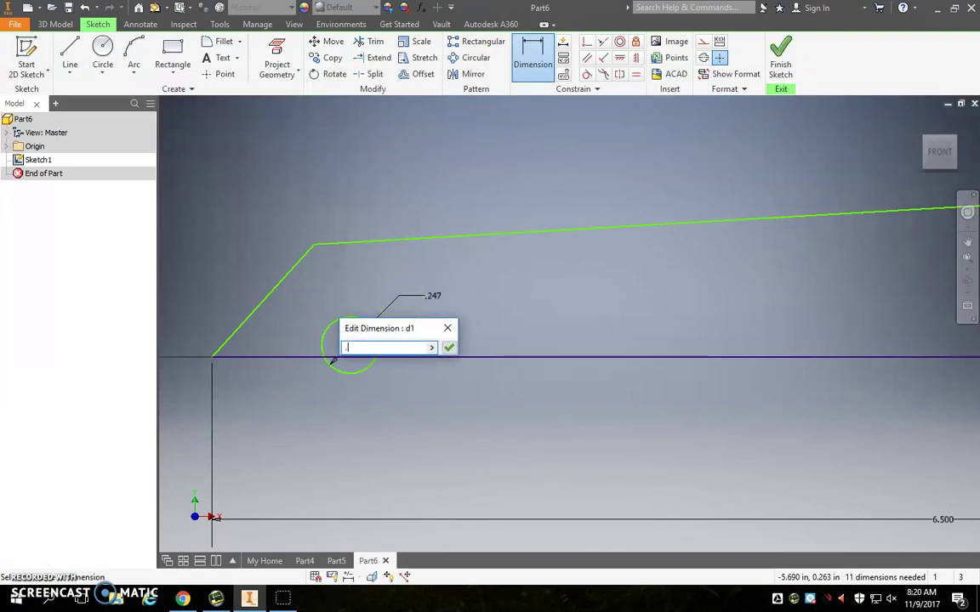
key("Return")
left_click(507, 299)
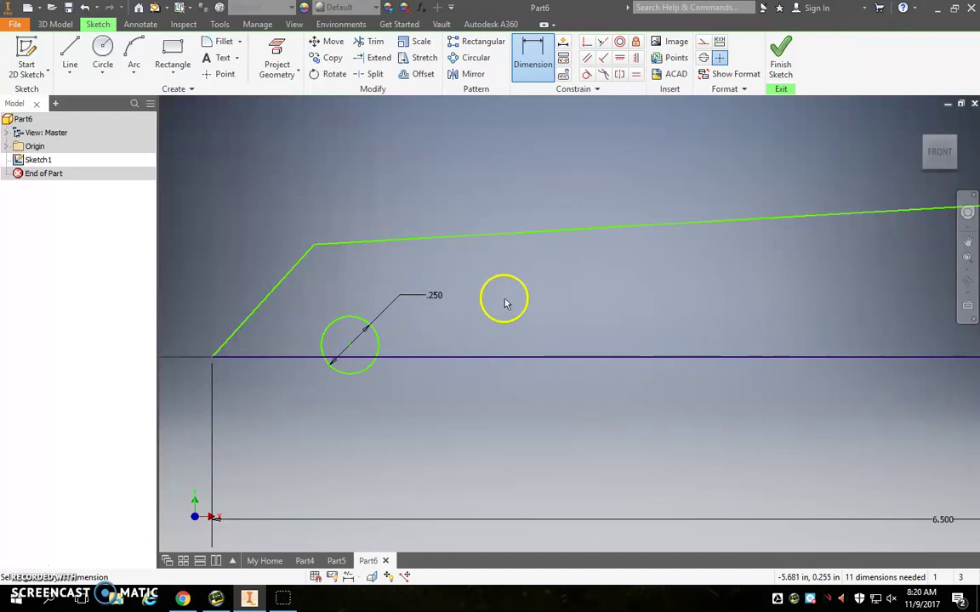
Step: Drag the .250 circle up inside the profile near the front, just above the base line
left_click(349, 346)
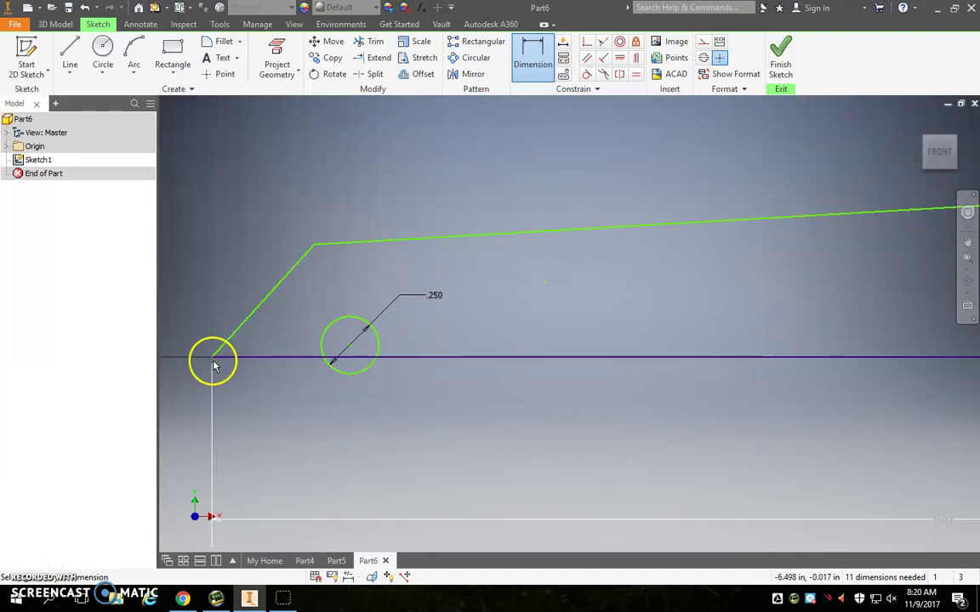
left_click(309, 358)
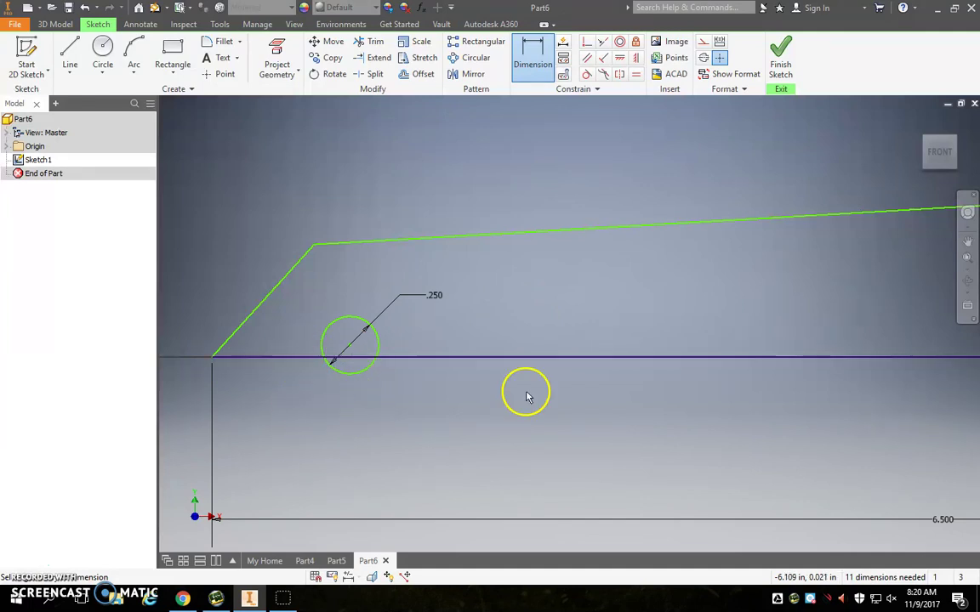
left_click(531, 77)
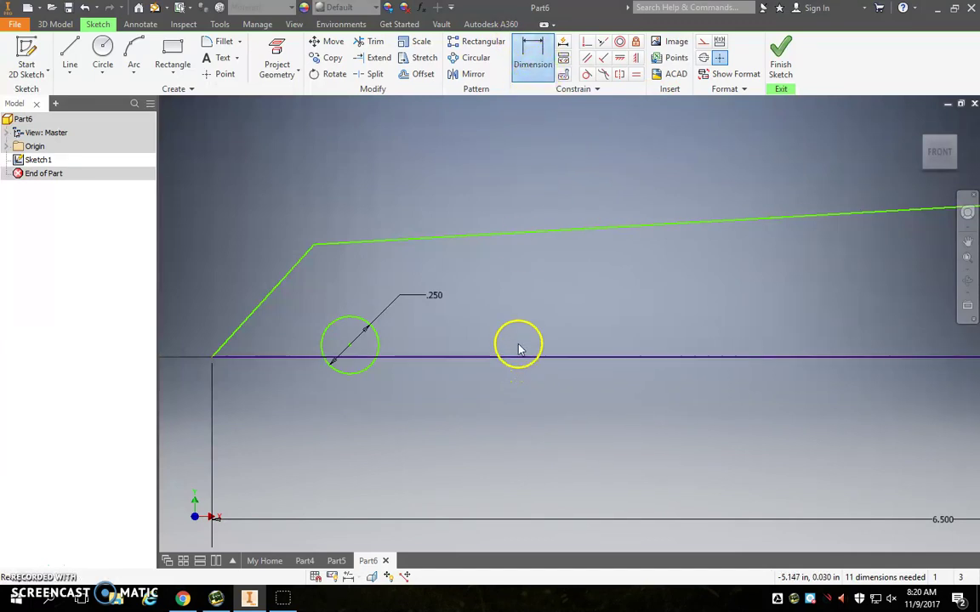
key("Escape")
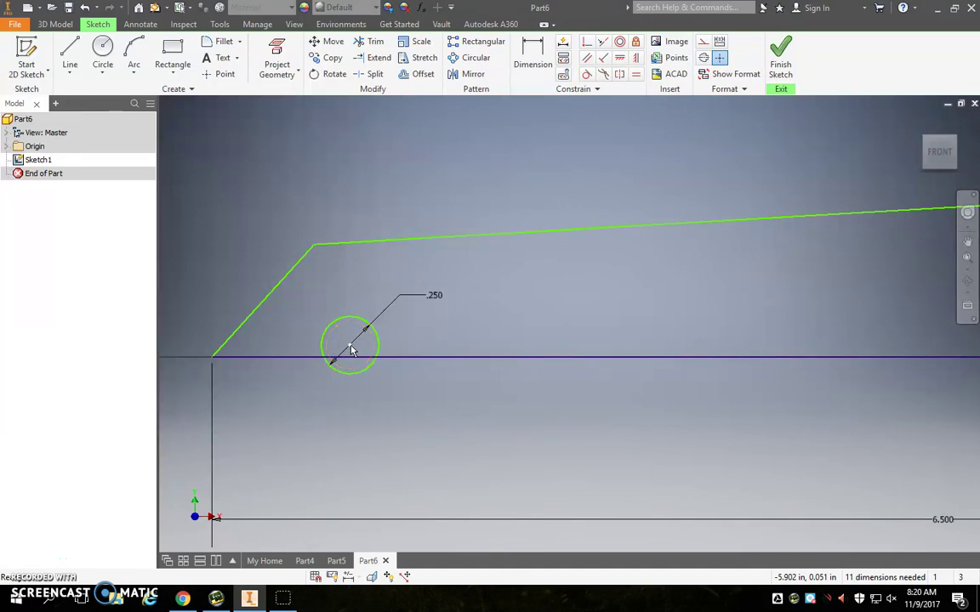
left_click_drag(351, 349, 422, 319)
scroll(304, 345, "down", 4)
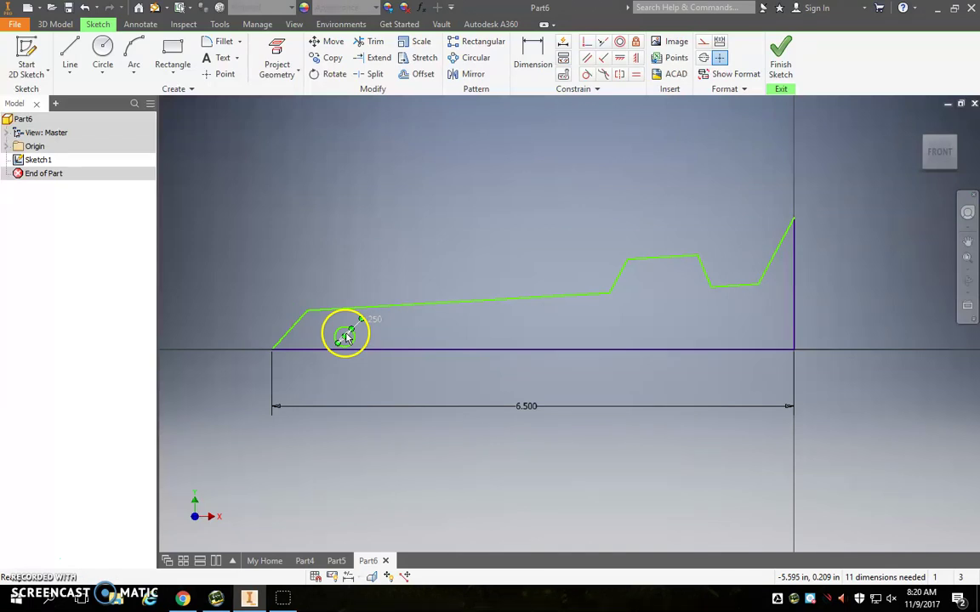
mouse_move(344, 338)
left_mouse_down()
mouse_move(367, 332)
mouse_move(352, 335)
left_mouse_up()
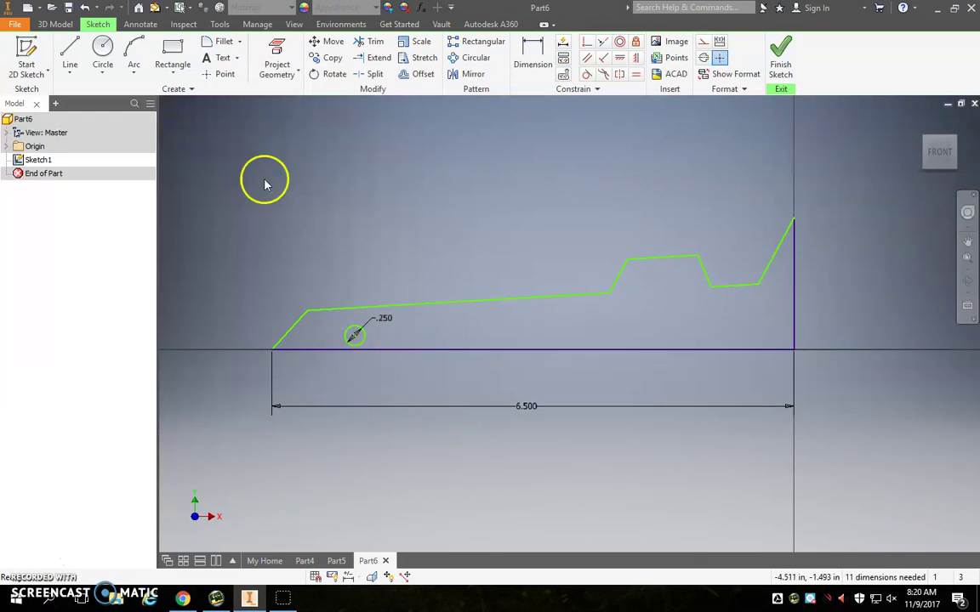
left_click(103, 49)
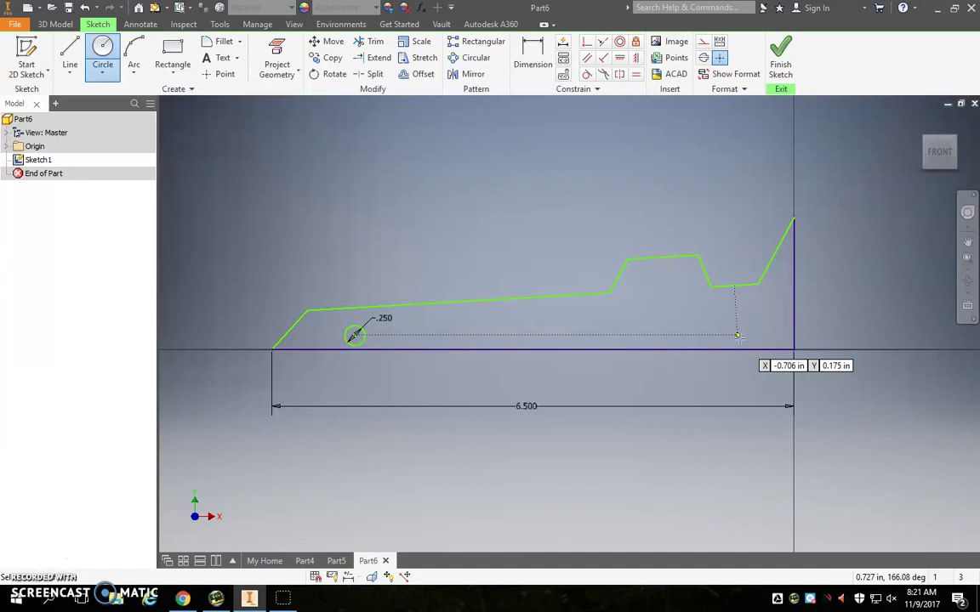
Step: Place a second .25-diameter circle near the rear of the profile, above the base line
left_click(735, 336)
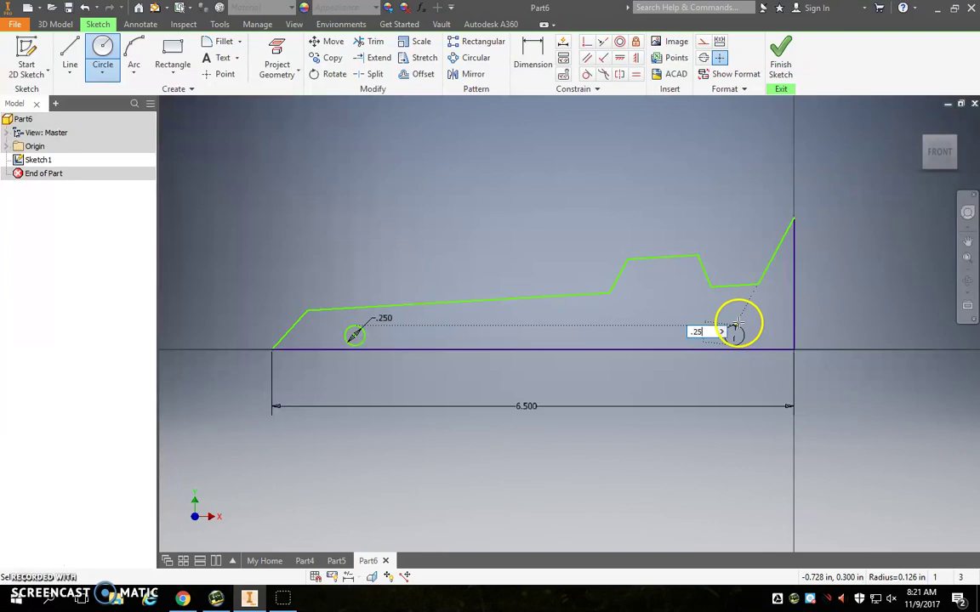
key("Return")
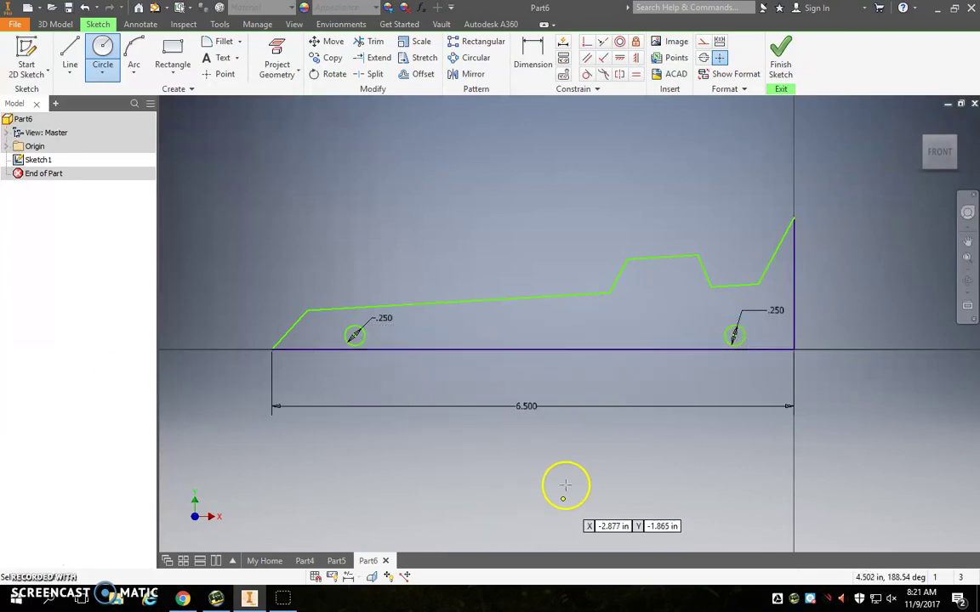
key("Escape")
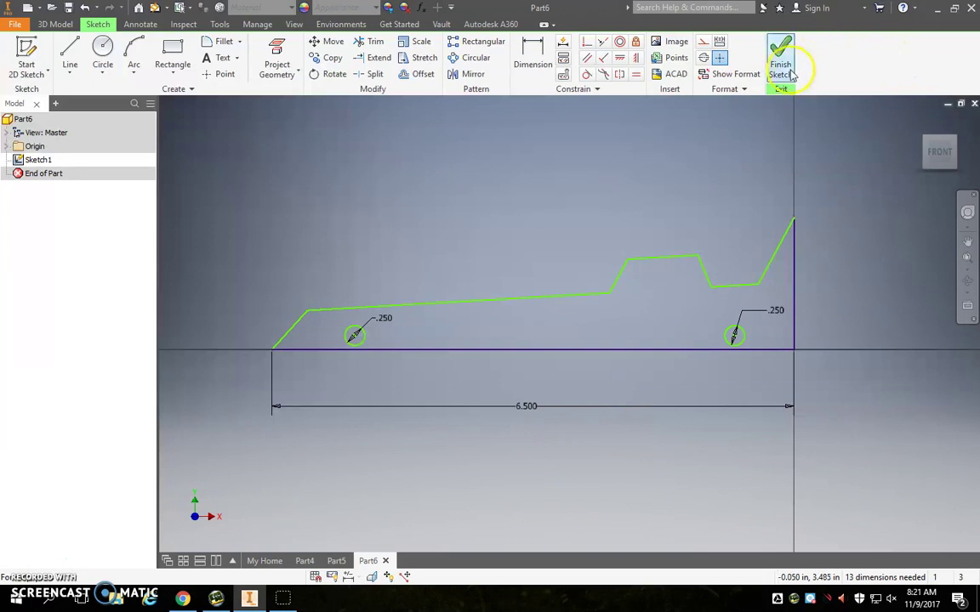
Step: Extrude the car-body profile 3 in, leaving the two .250 axle holes running through the solid
left_click(782, 60)
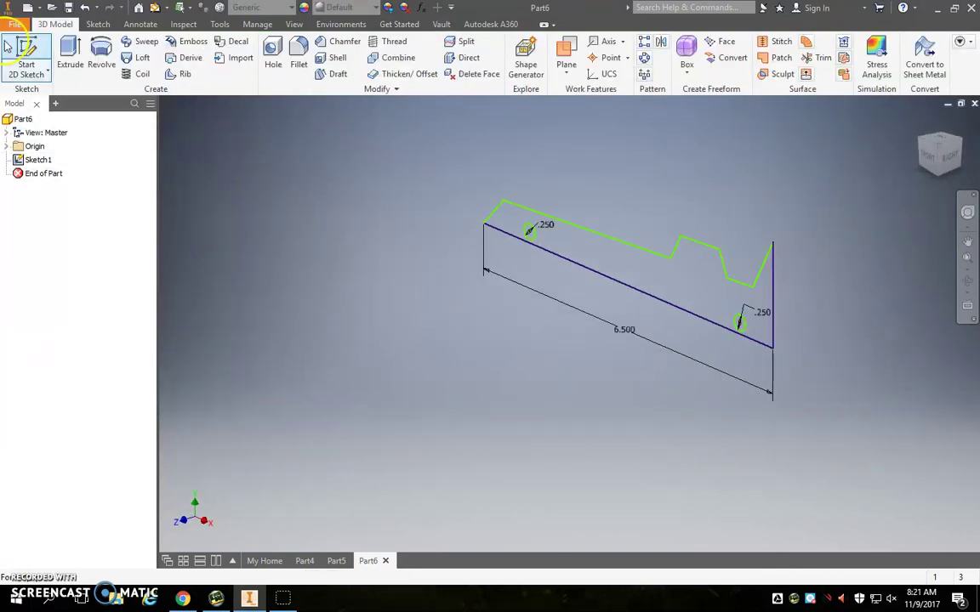
left_click(69, 56)
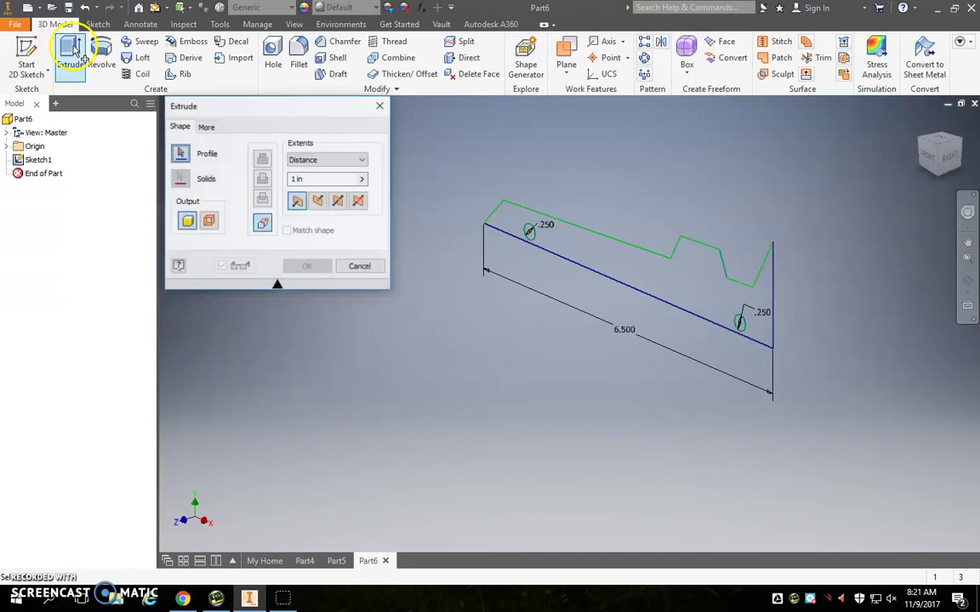
left_click(639, 273)
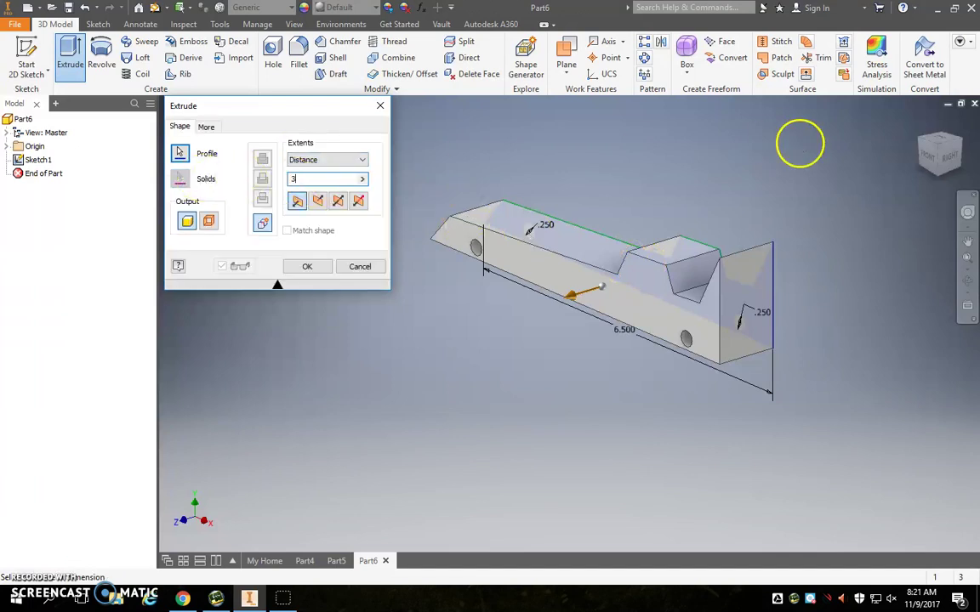
scroll(811, 161, "down", 2)
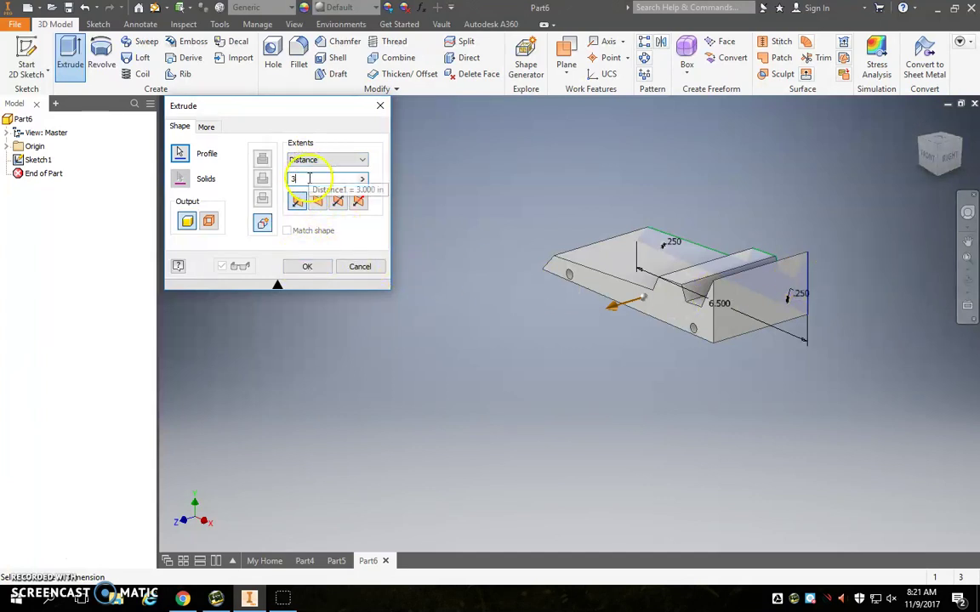
left_click(307, 266)
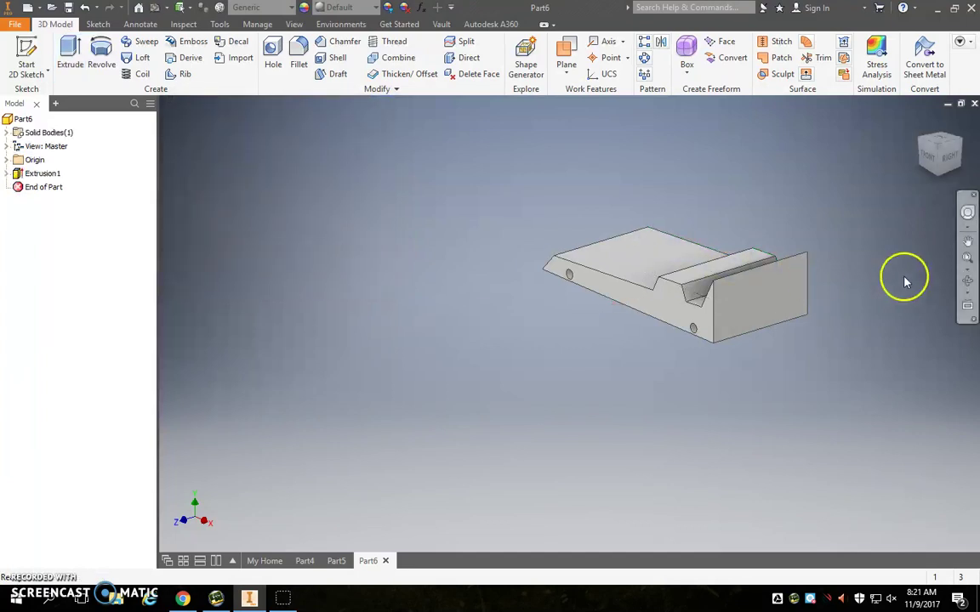
left_click(923, 143)
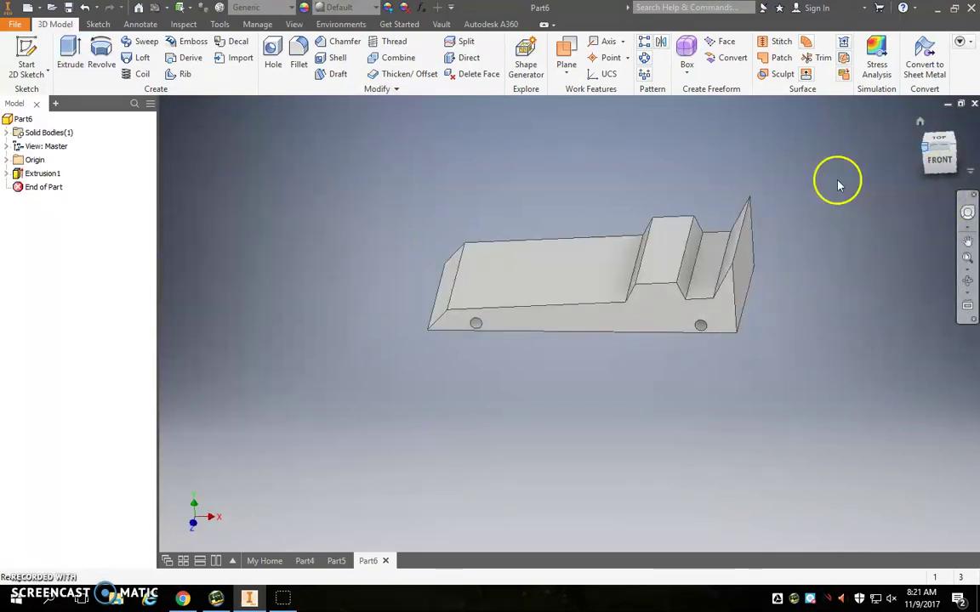
scroll(635, 293, "up", 2)
scroll(666, 287, "down", 1)
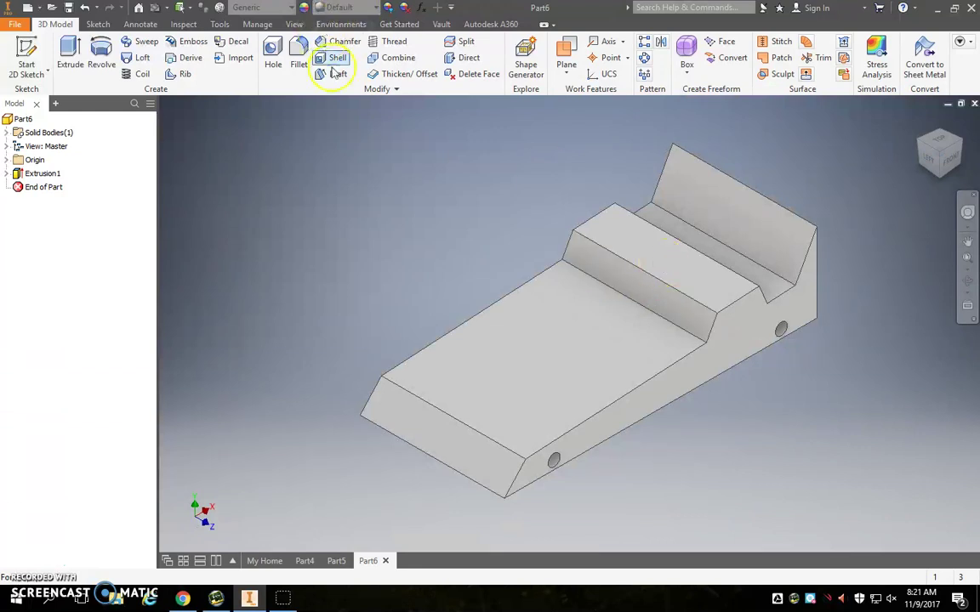
left_click(299, 62)
left_click(663, 287)
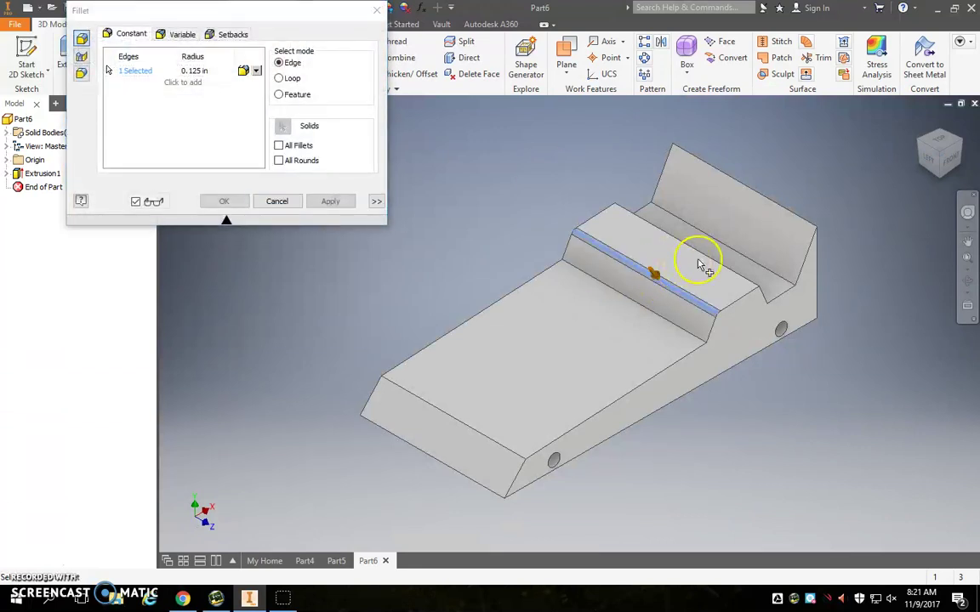
left_click(702, 258)
left_click(672, 327)
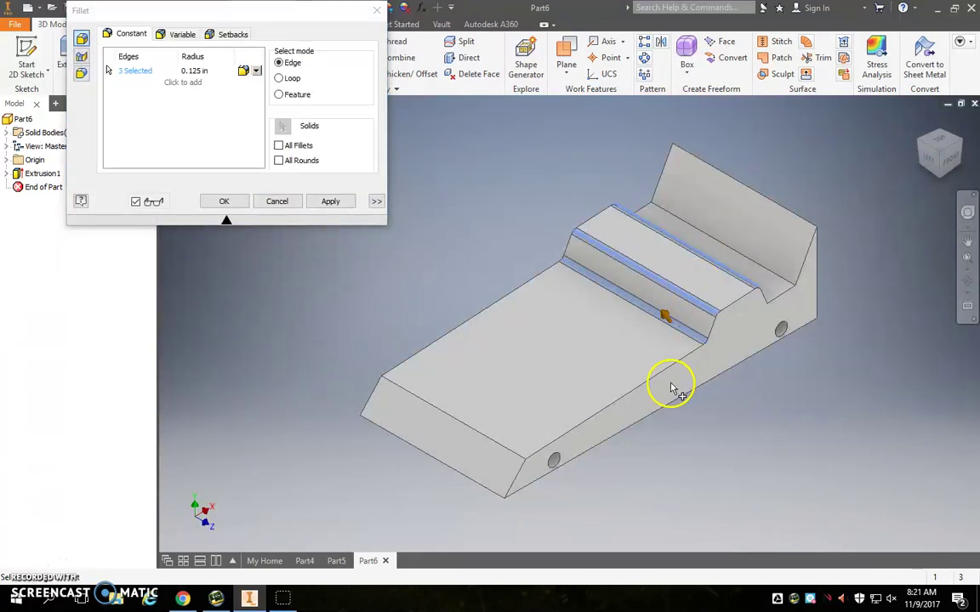
left_click(444, 414)
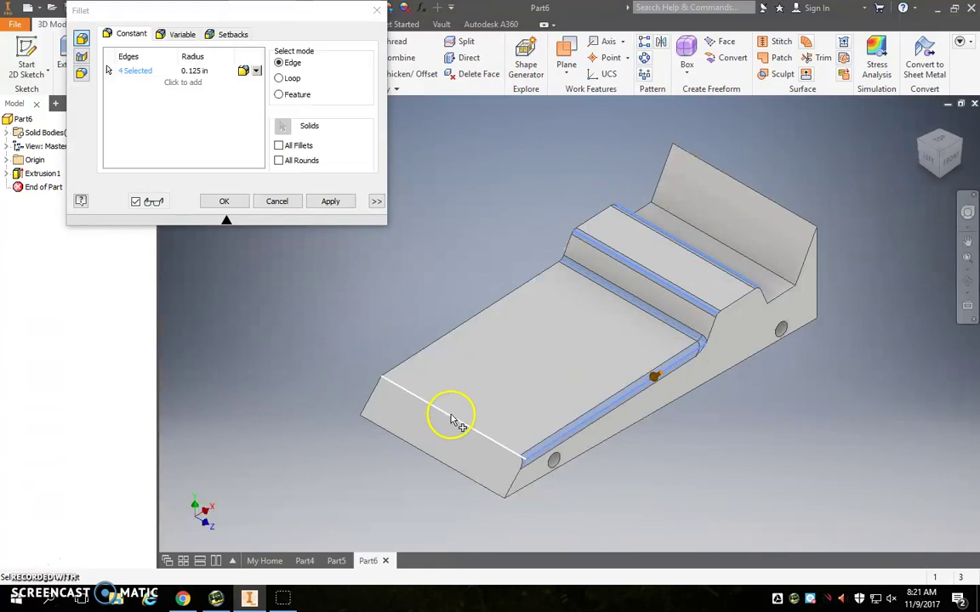
left_click(449, 334)
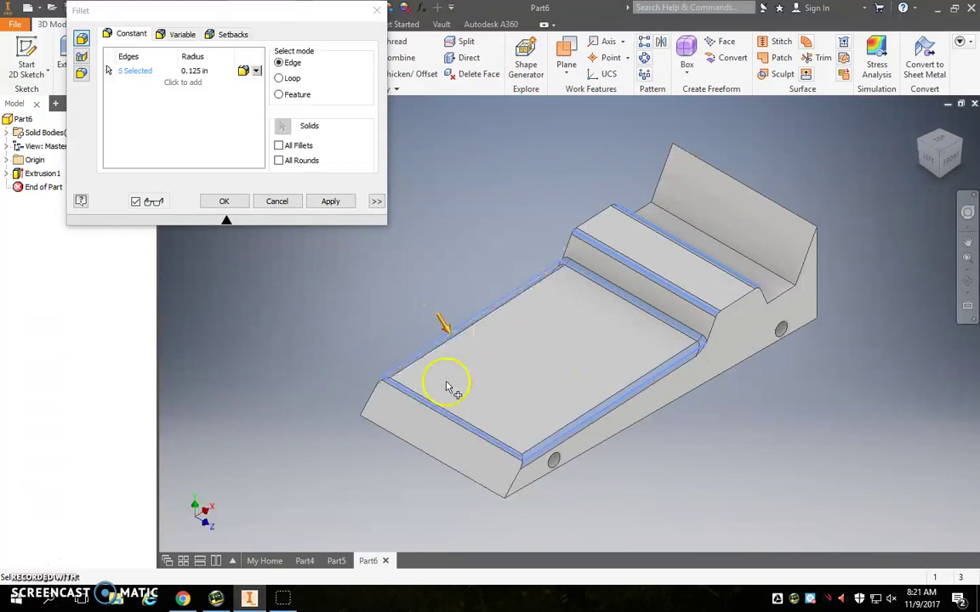
left_click(515, 469)
left_click(372, 399)
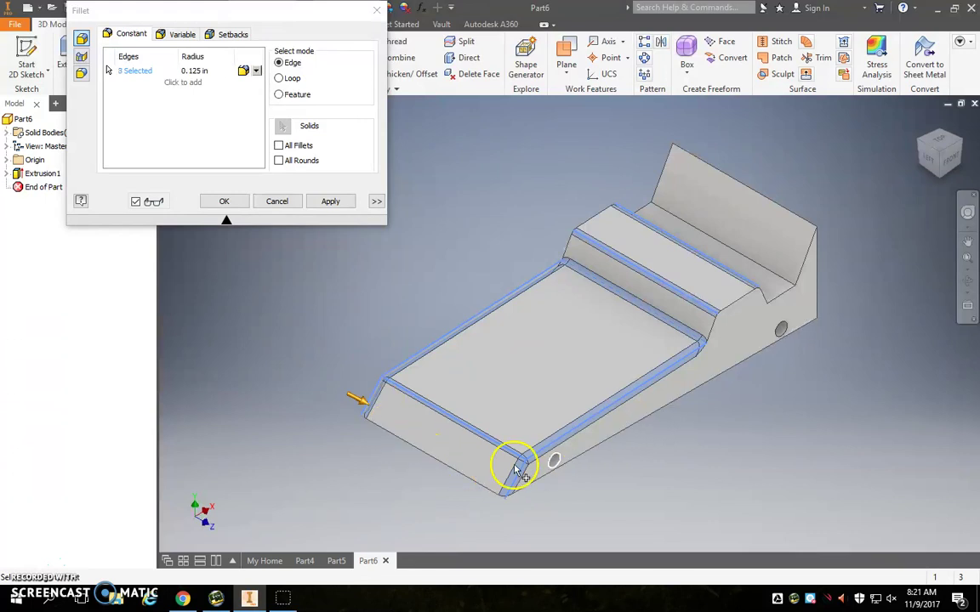
left_click(714, 331)
left_click(568, 245)
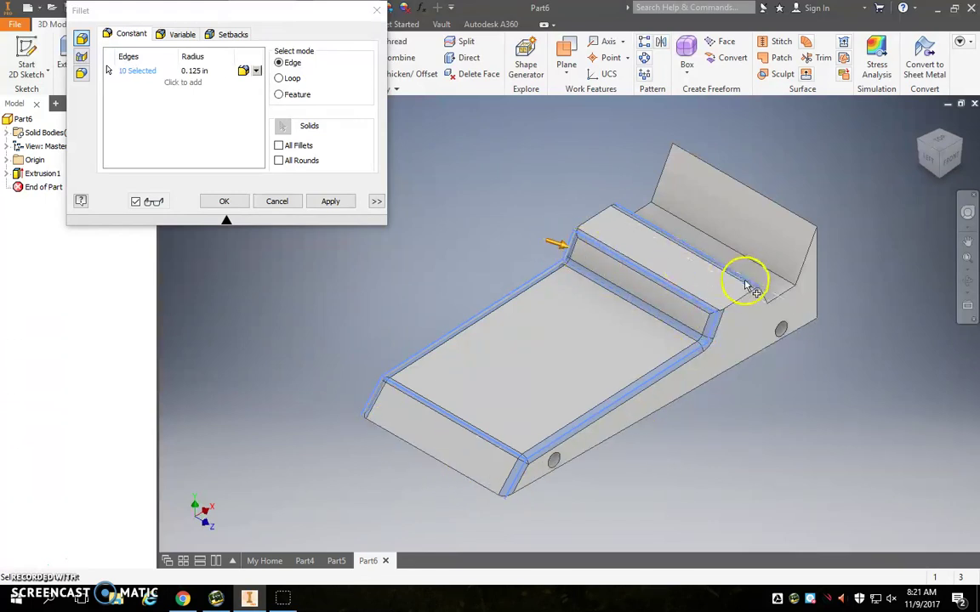
left_click(735, 305)
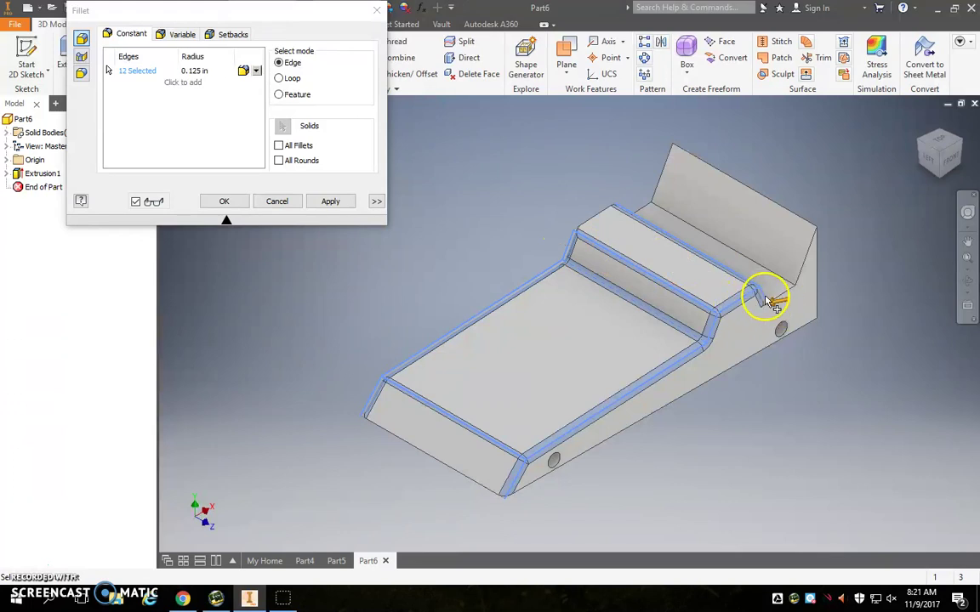
left_click(777, 279)
left_click(767, 264)
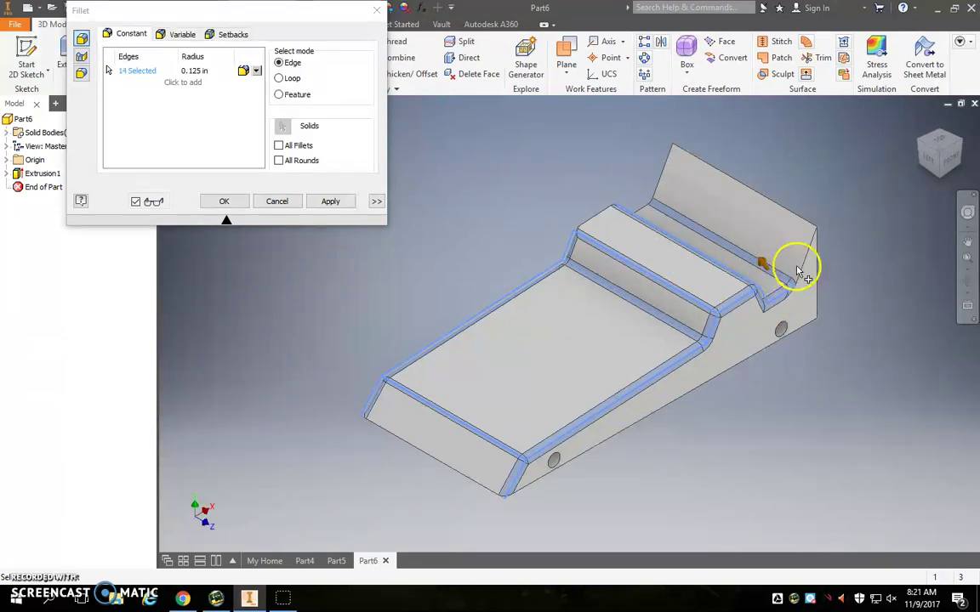
left_click(810, 258)
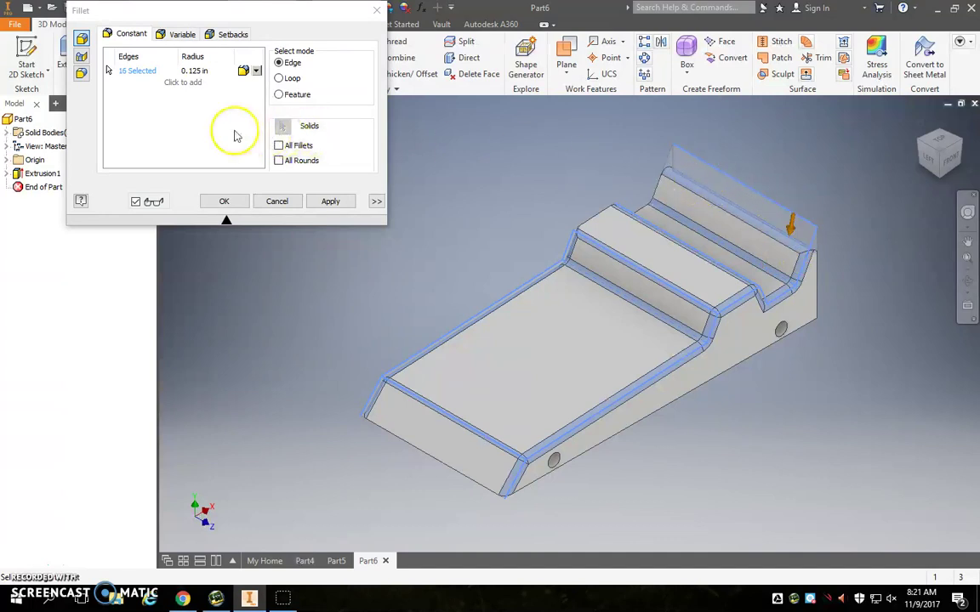
left_click(285, 201)
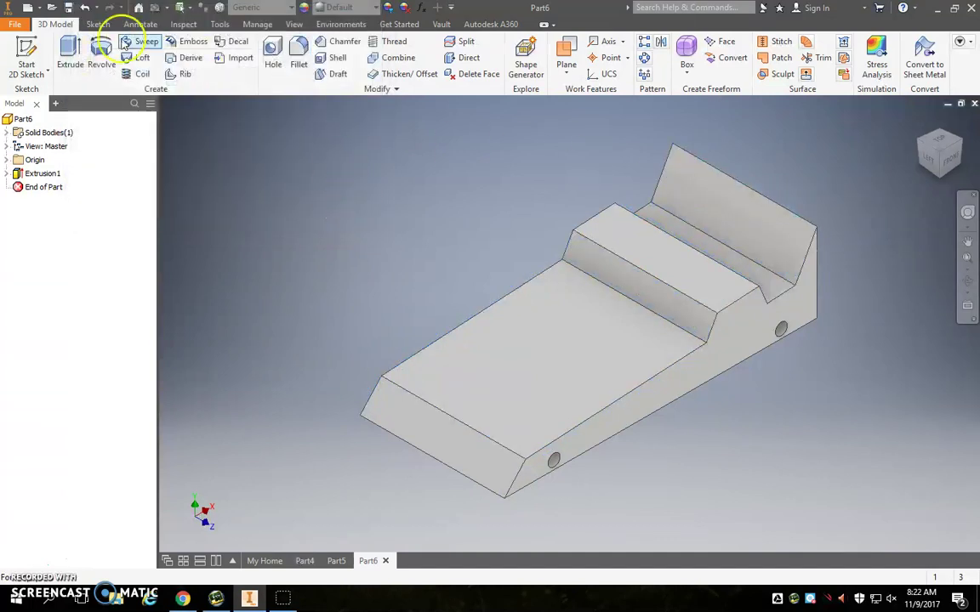
Step: Begin a 0.125 in fillet and select the ledge edges of the car body
left_click(298, 53)
left_click(634, 298)
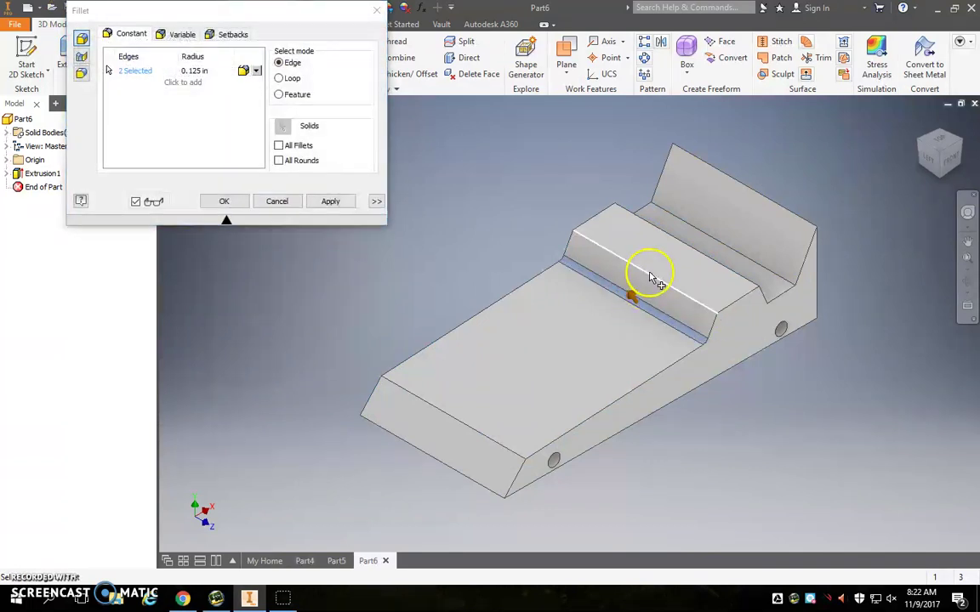
left_click(654, 275)
left_click(685, 248)
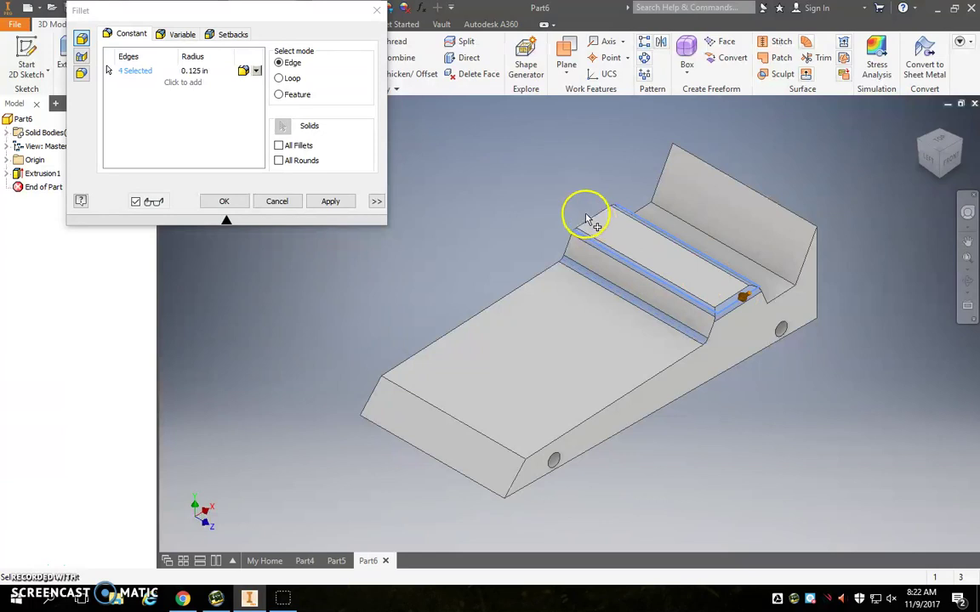
left_click(567, 246)
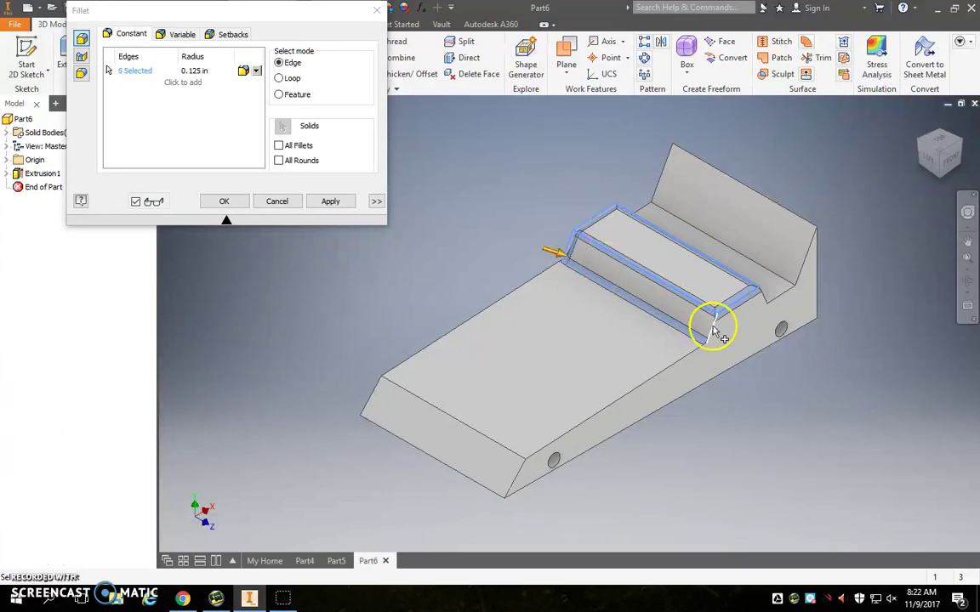
left_click(713, 328)
left_click(780, 300)
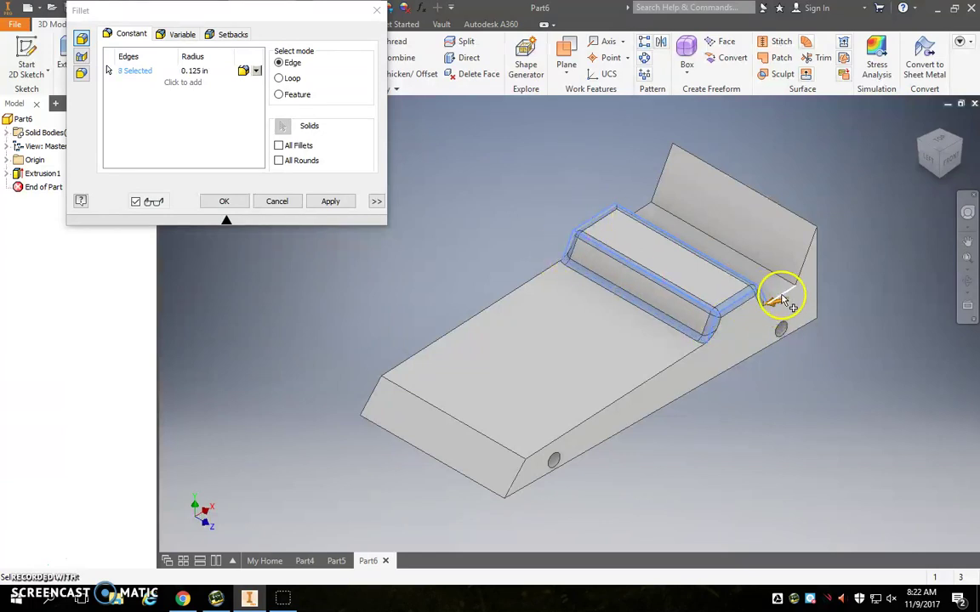
left_click(784, 294)
Step: Add the back wall and top outline edges, then apply the 0.125 in fillet to all of them
left_click(804, 270)
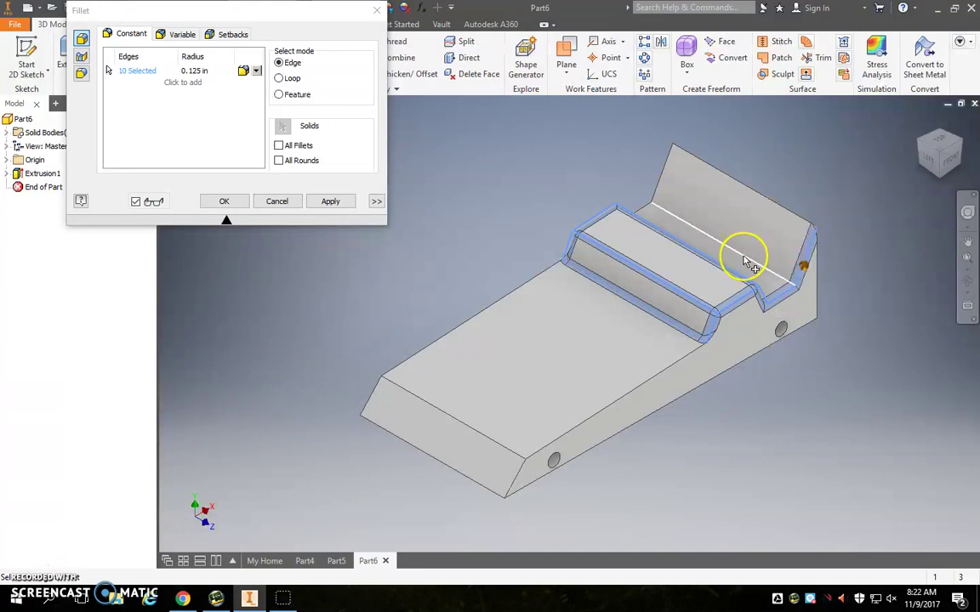
left_click(744, 263)
left_click(655, 175)
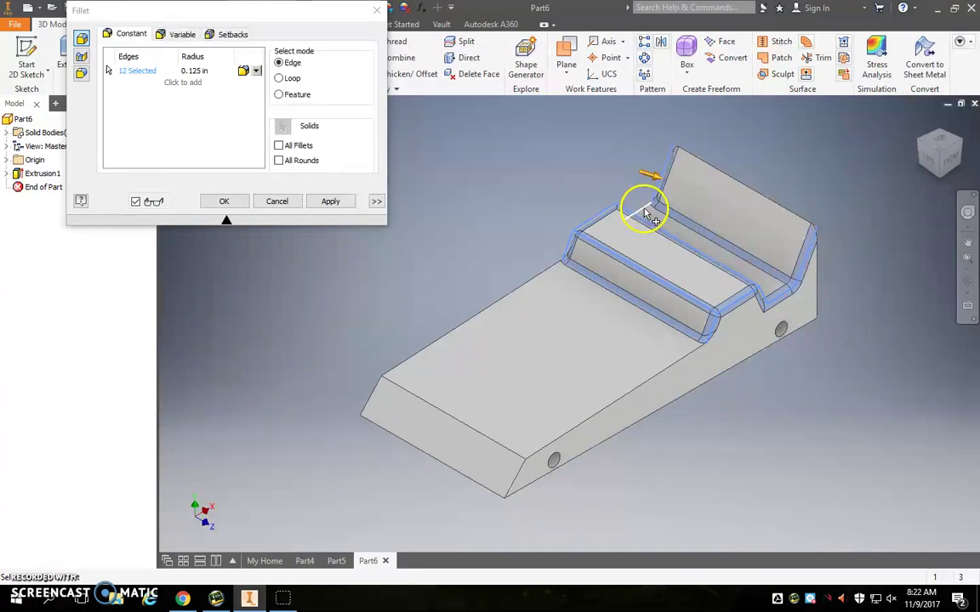
left_click(646, 214)
left_click(514, 291)
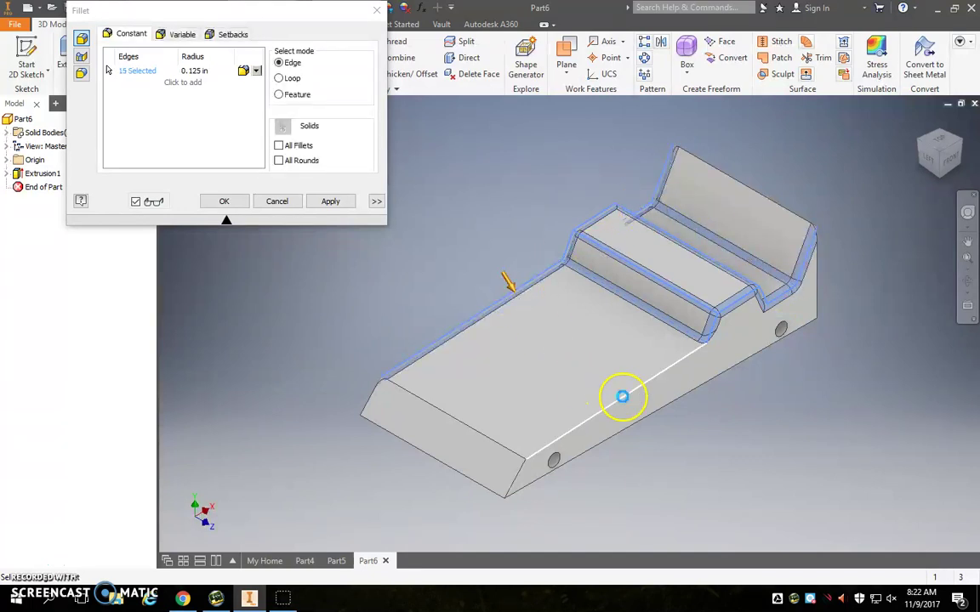
left_click(622, 397)
left_click(473, 422)
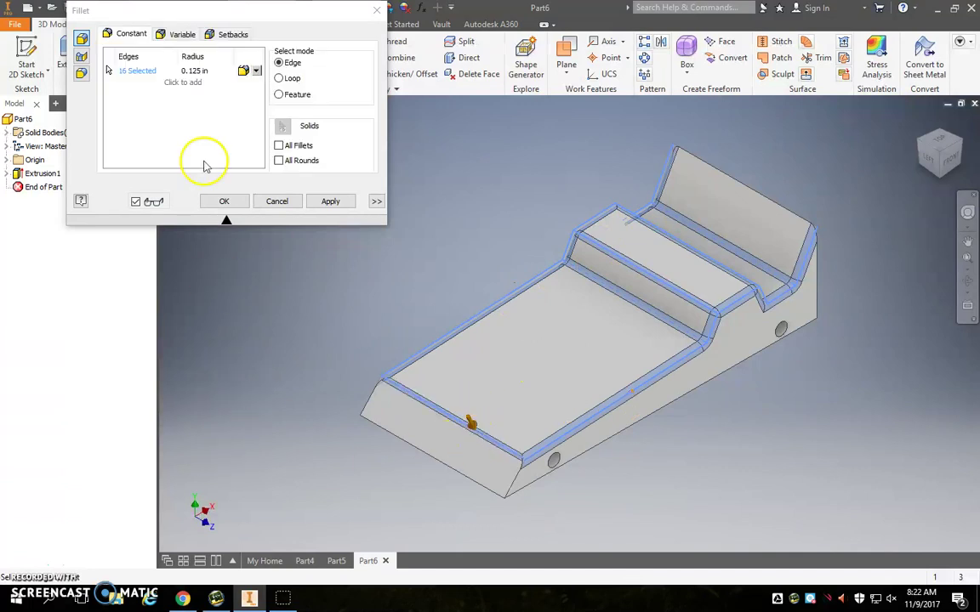
left_click(226, 205)
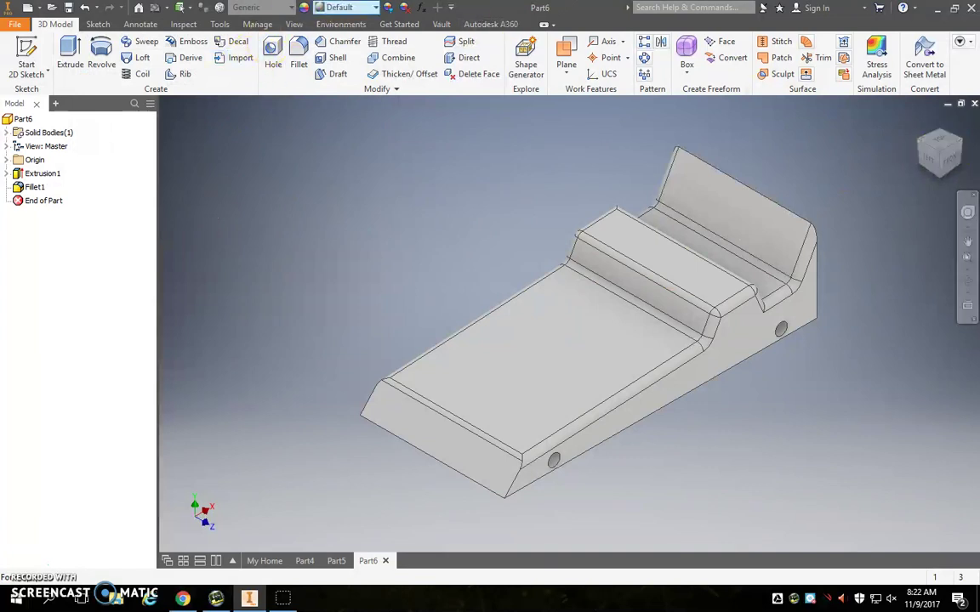
Step: Try the Indoor Pool appearance on the part, then switch the whole car body to Orange
left_click(376, 7)
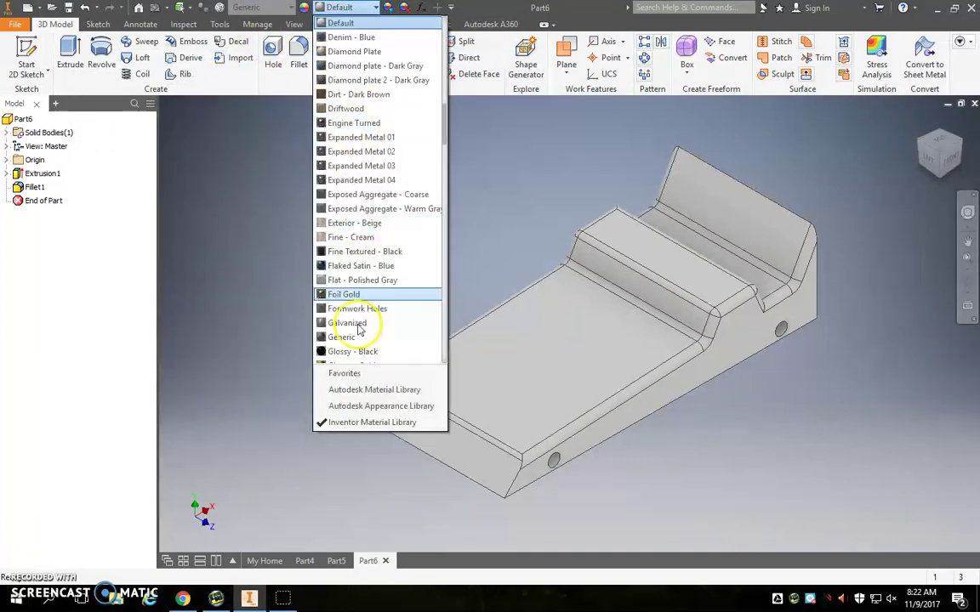
scroll(359, 256, "down", 2)
scroll(359, 252, "down", 4)
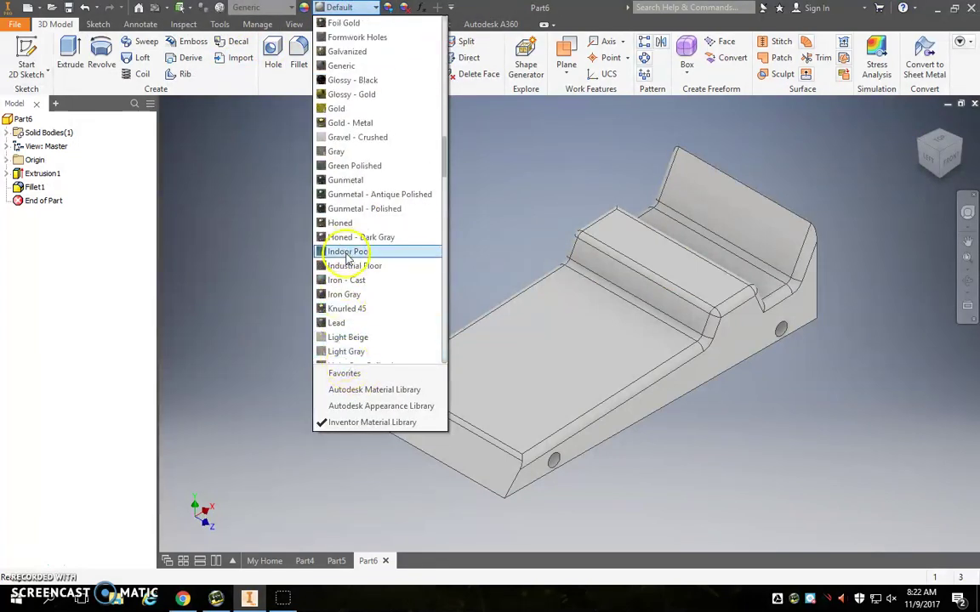
left_click(347, 253)
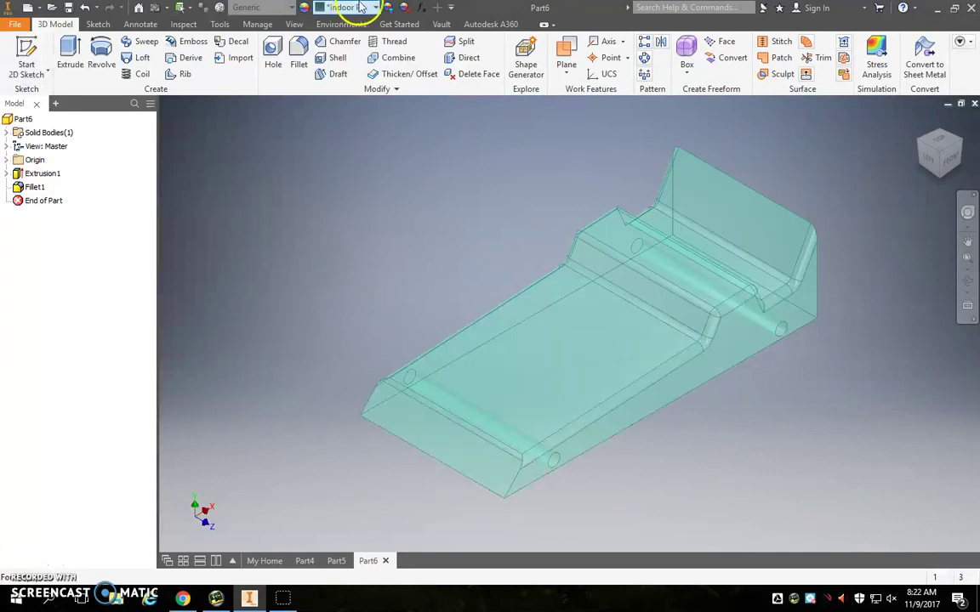
left_click(374, 8)
scroll(374, 315, "down", 4)
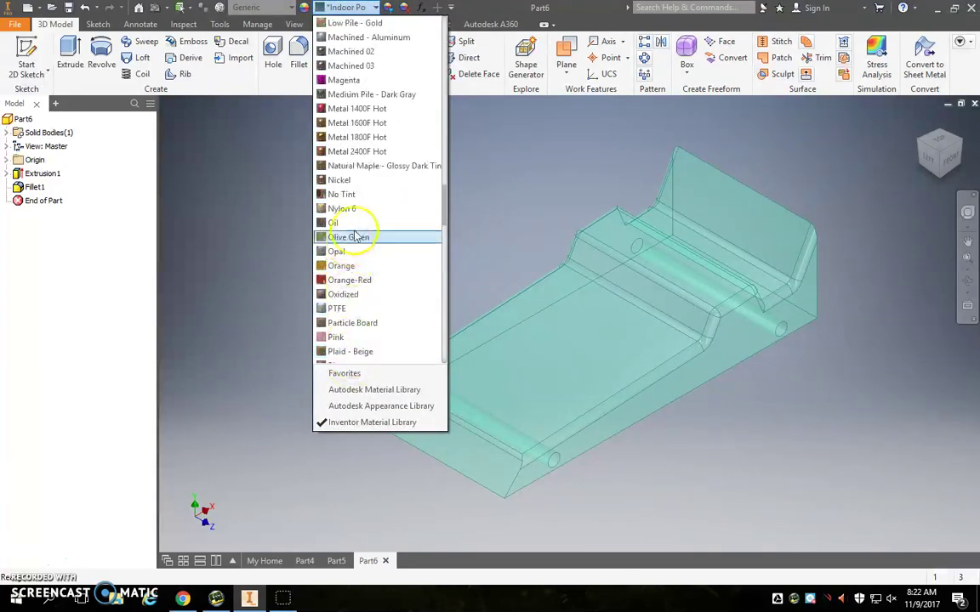
left_click(344, 266)
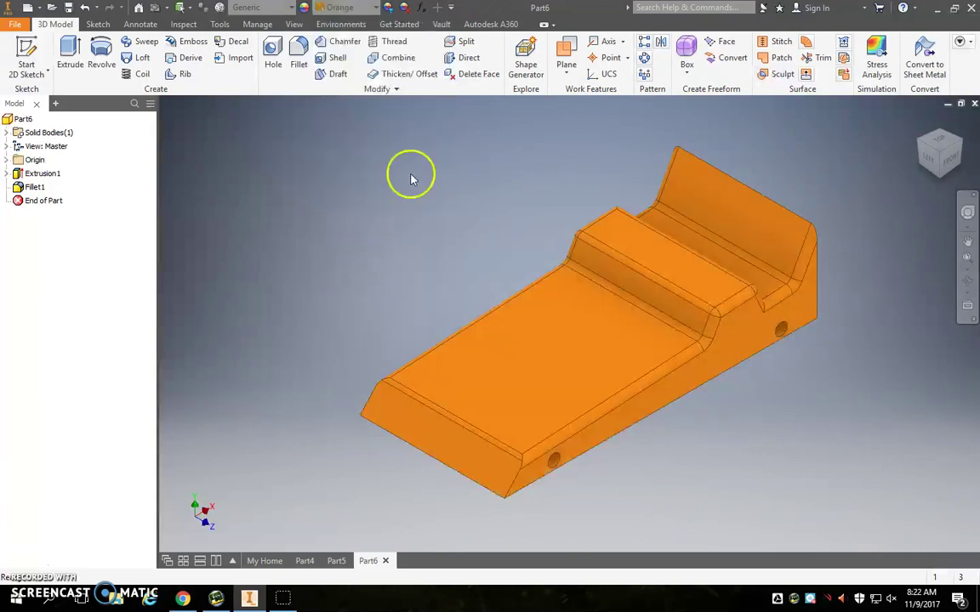
scroll(476, 218, "up", 3)
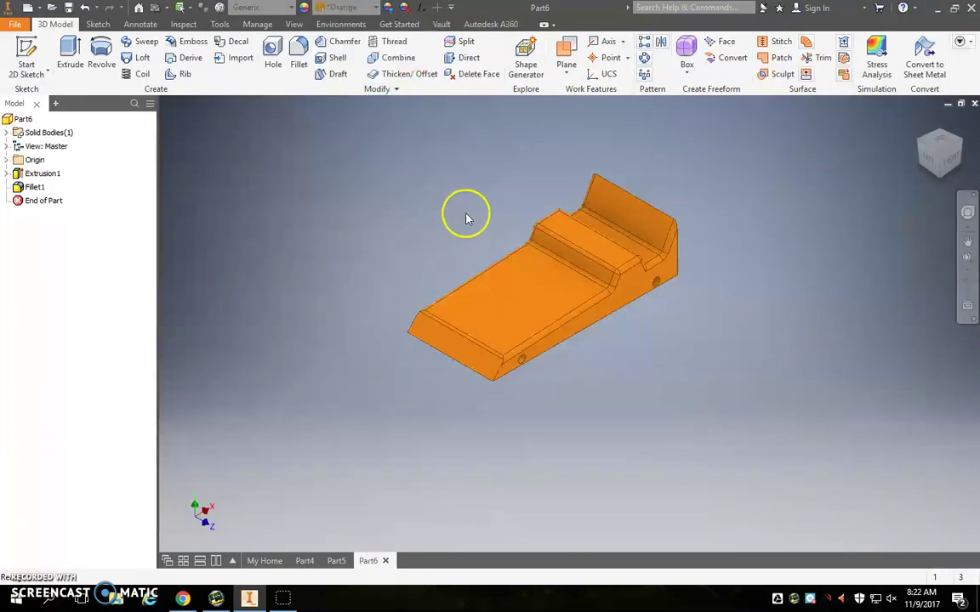
scroll(493, 238, "down", 3)
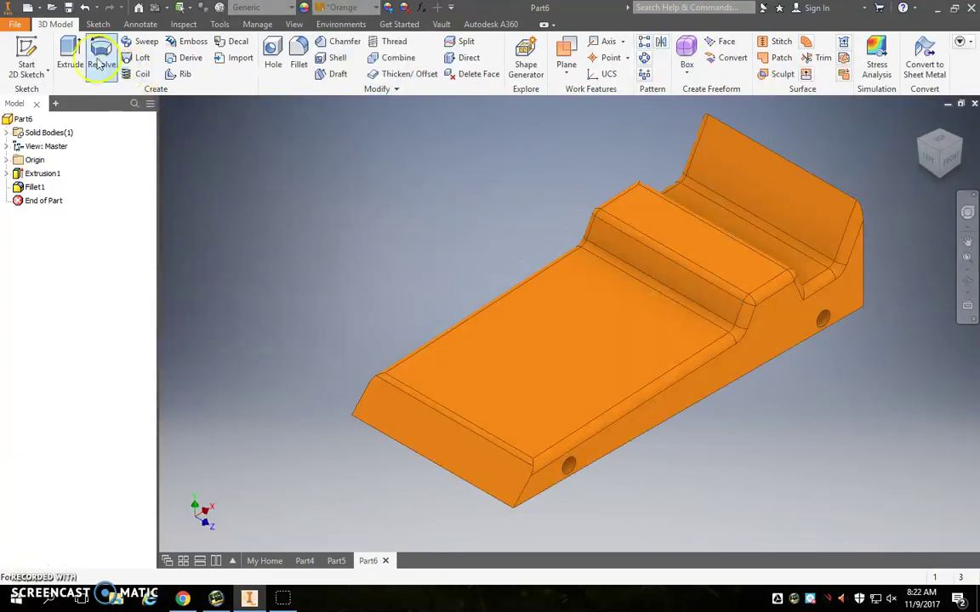
left_click(26, 56)
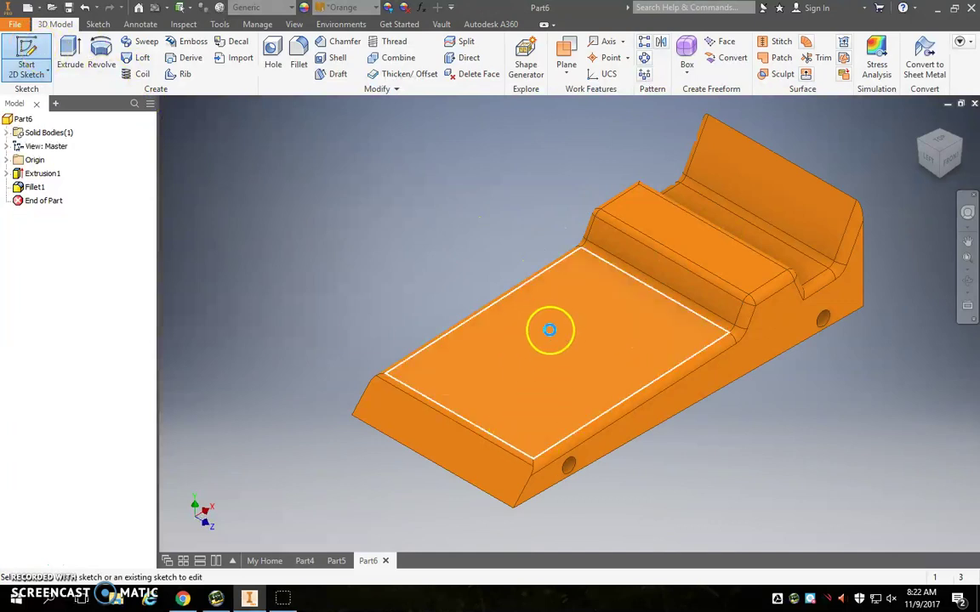
Step: Sketch a small rectangle on the long flat top face and finish the sketch
left_click(549, 330)
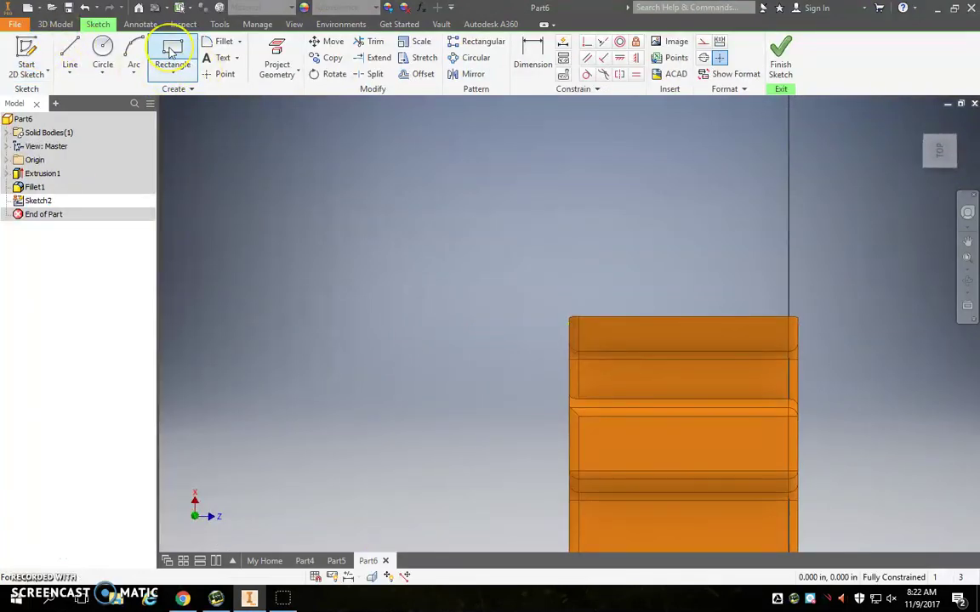
left_click(171, 53)
scroll(610, 203, "up", 3)
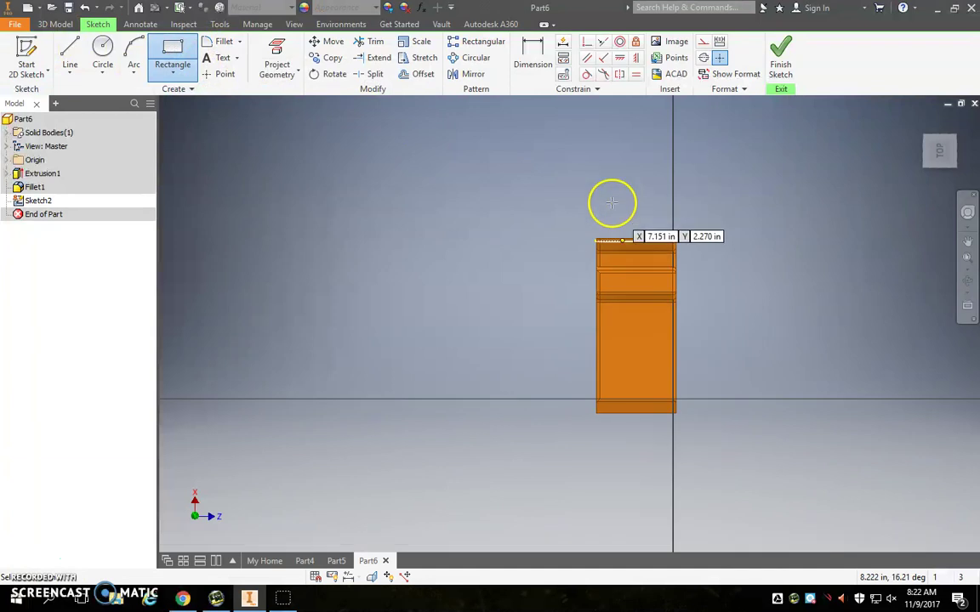
scroll(628, 383, "down", 5)
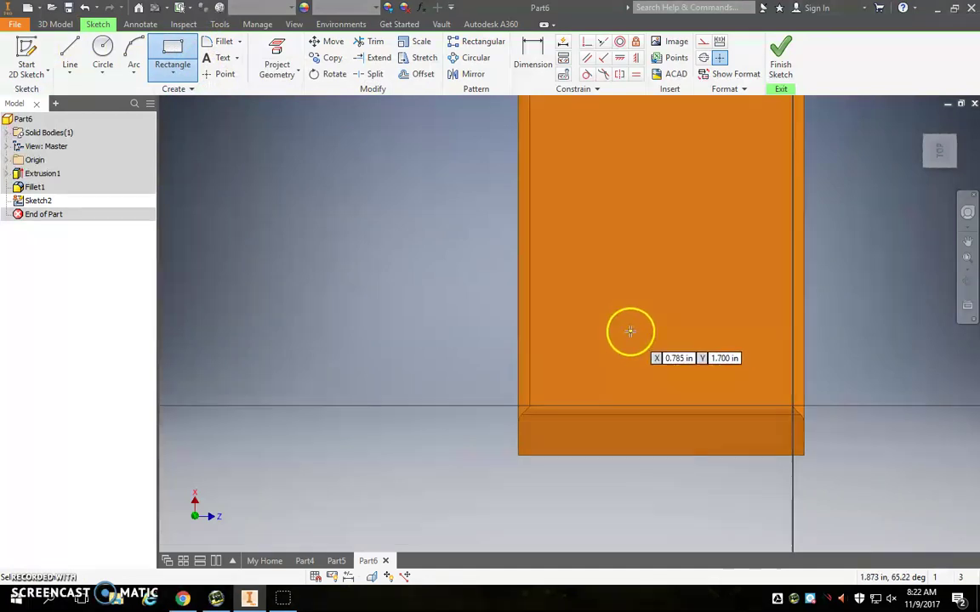
left_click(630, 331)
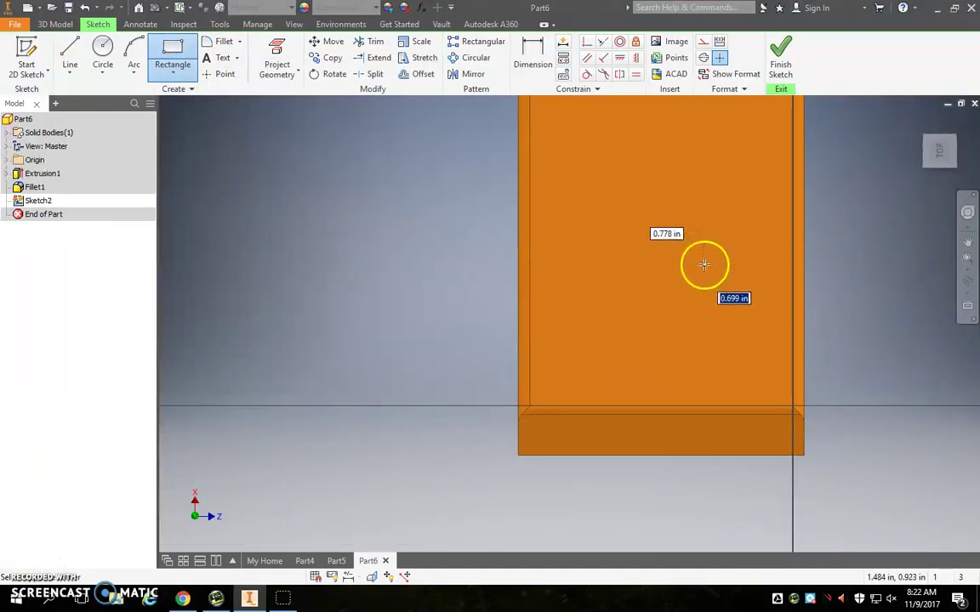
left_click(704, 264)
left_click(781, 50)
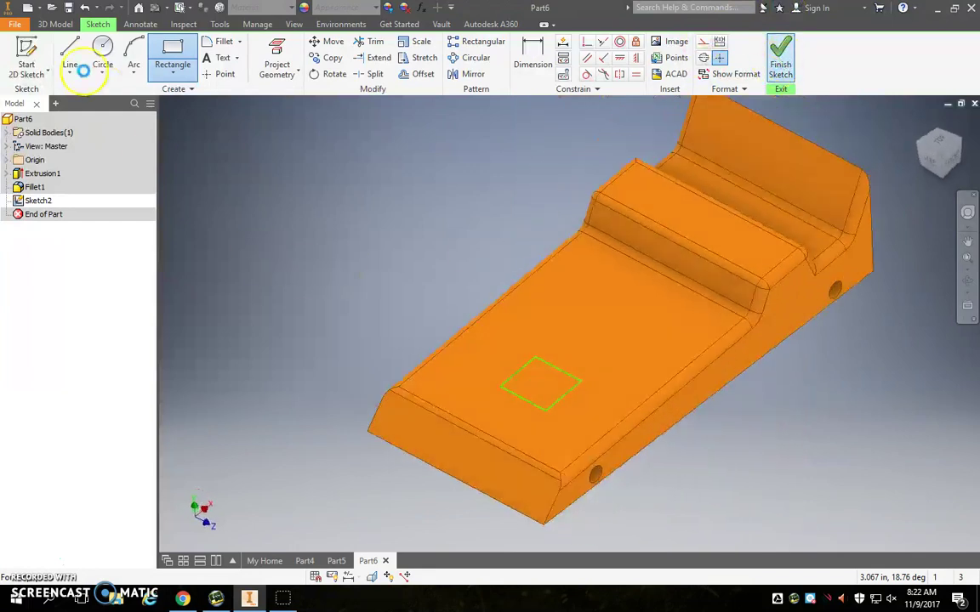
Step: Extrude the rectangle 0.2 in to form the raised square block
left_click(70, 53)
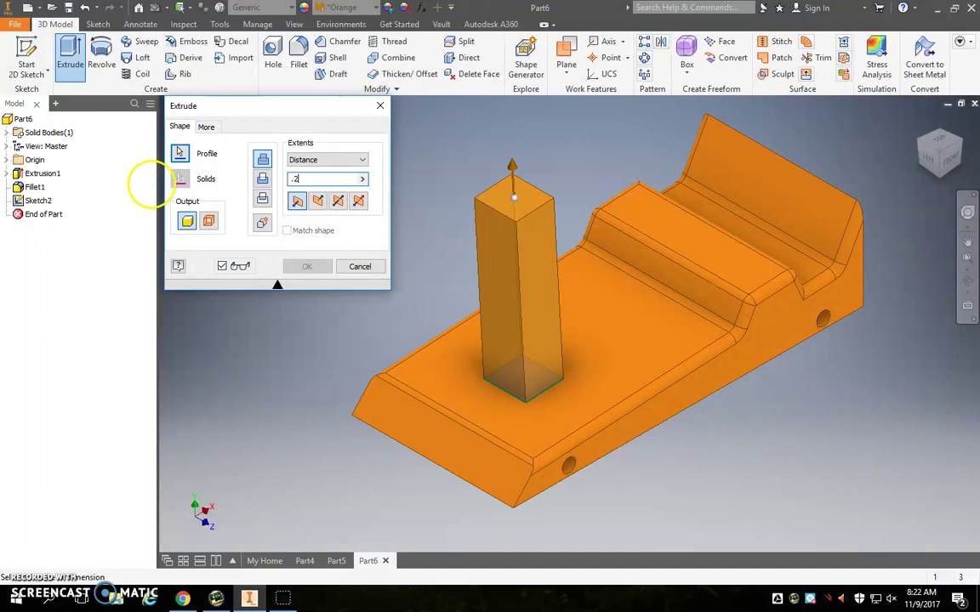
type(".2")
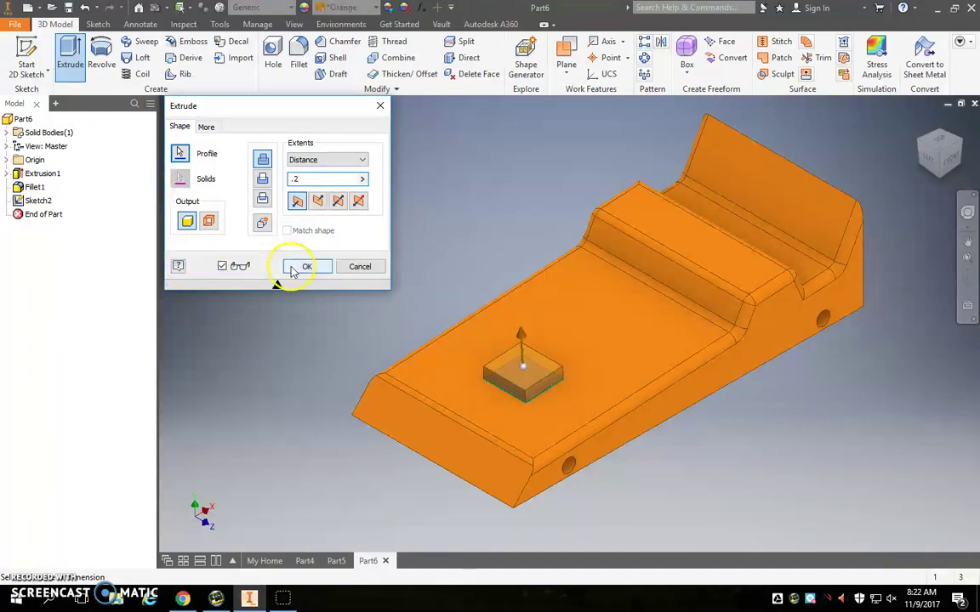
left_click(305, 266)
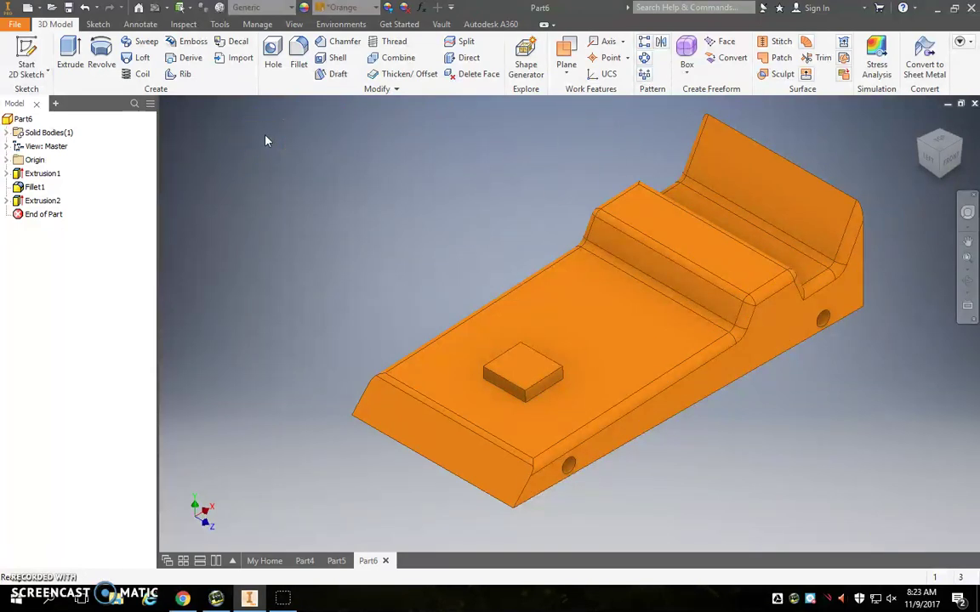
Step: Save the part as Car Body.ipt in Part Files, then select the back wall's top edge
left_click(15, 24)
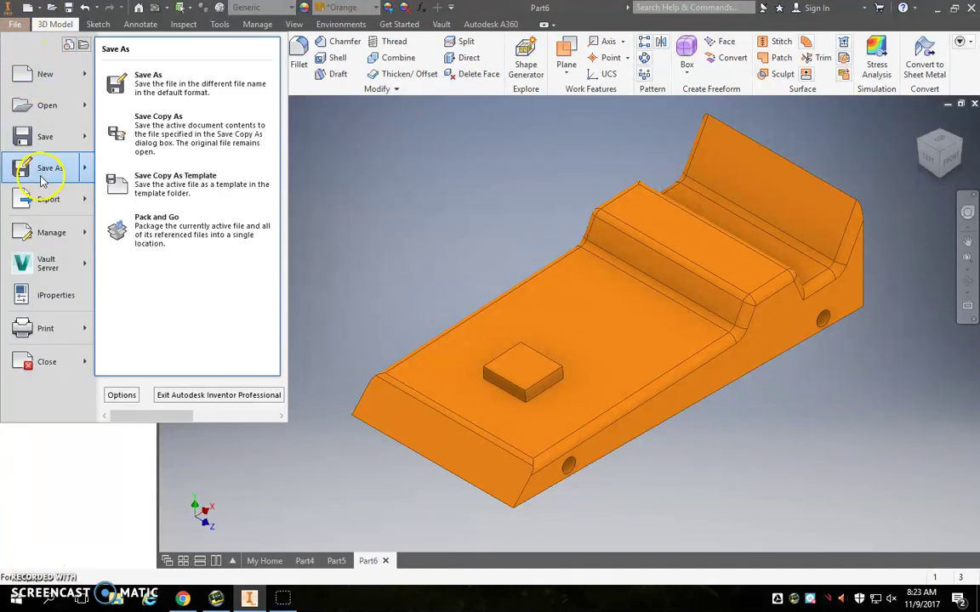
left_click(44, 170)
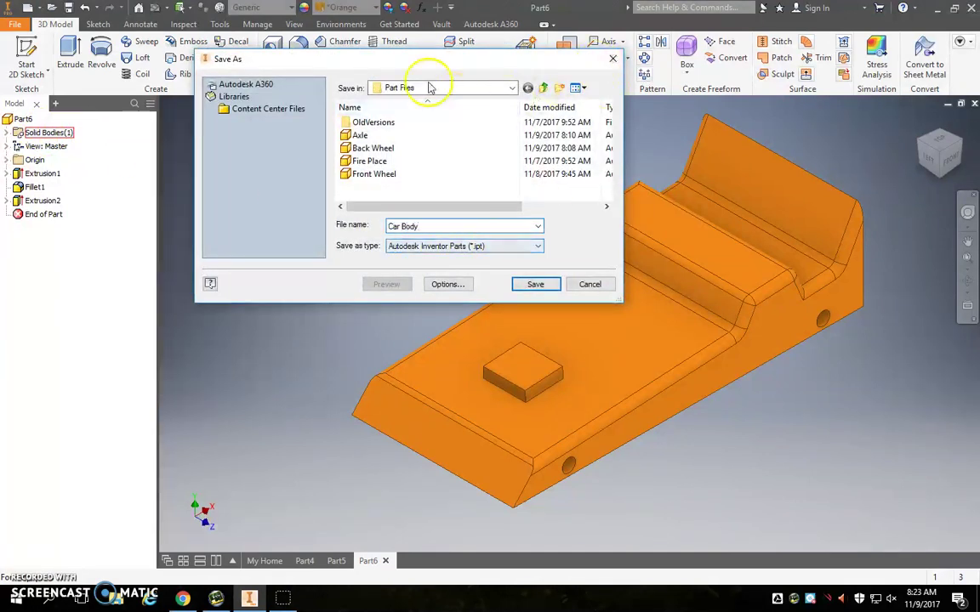
left_click(538, 285)
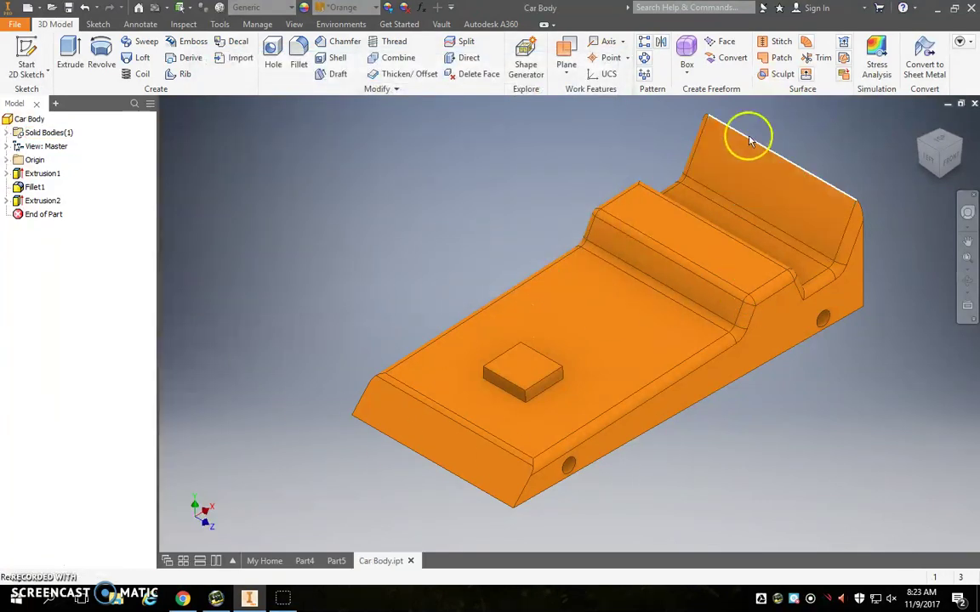
left_click(769, 158)
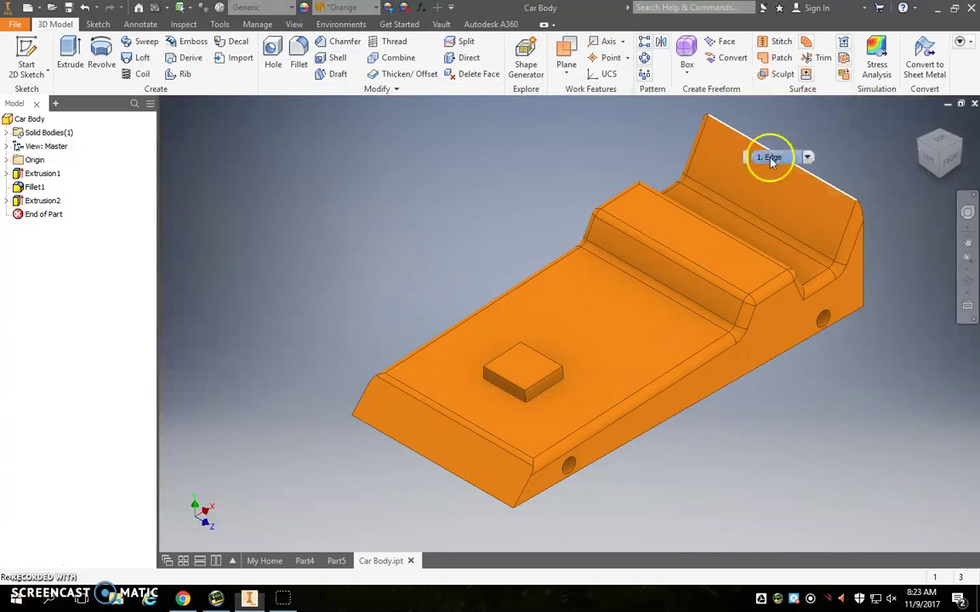